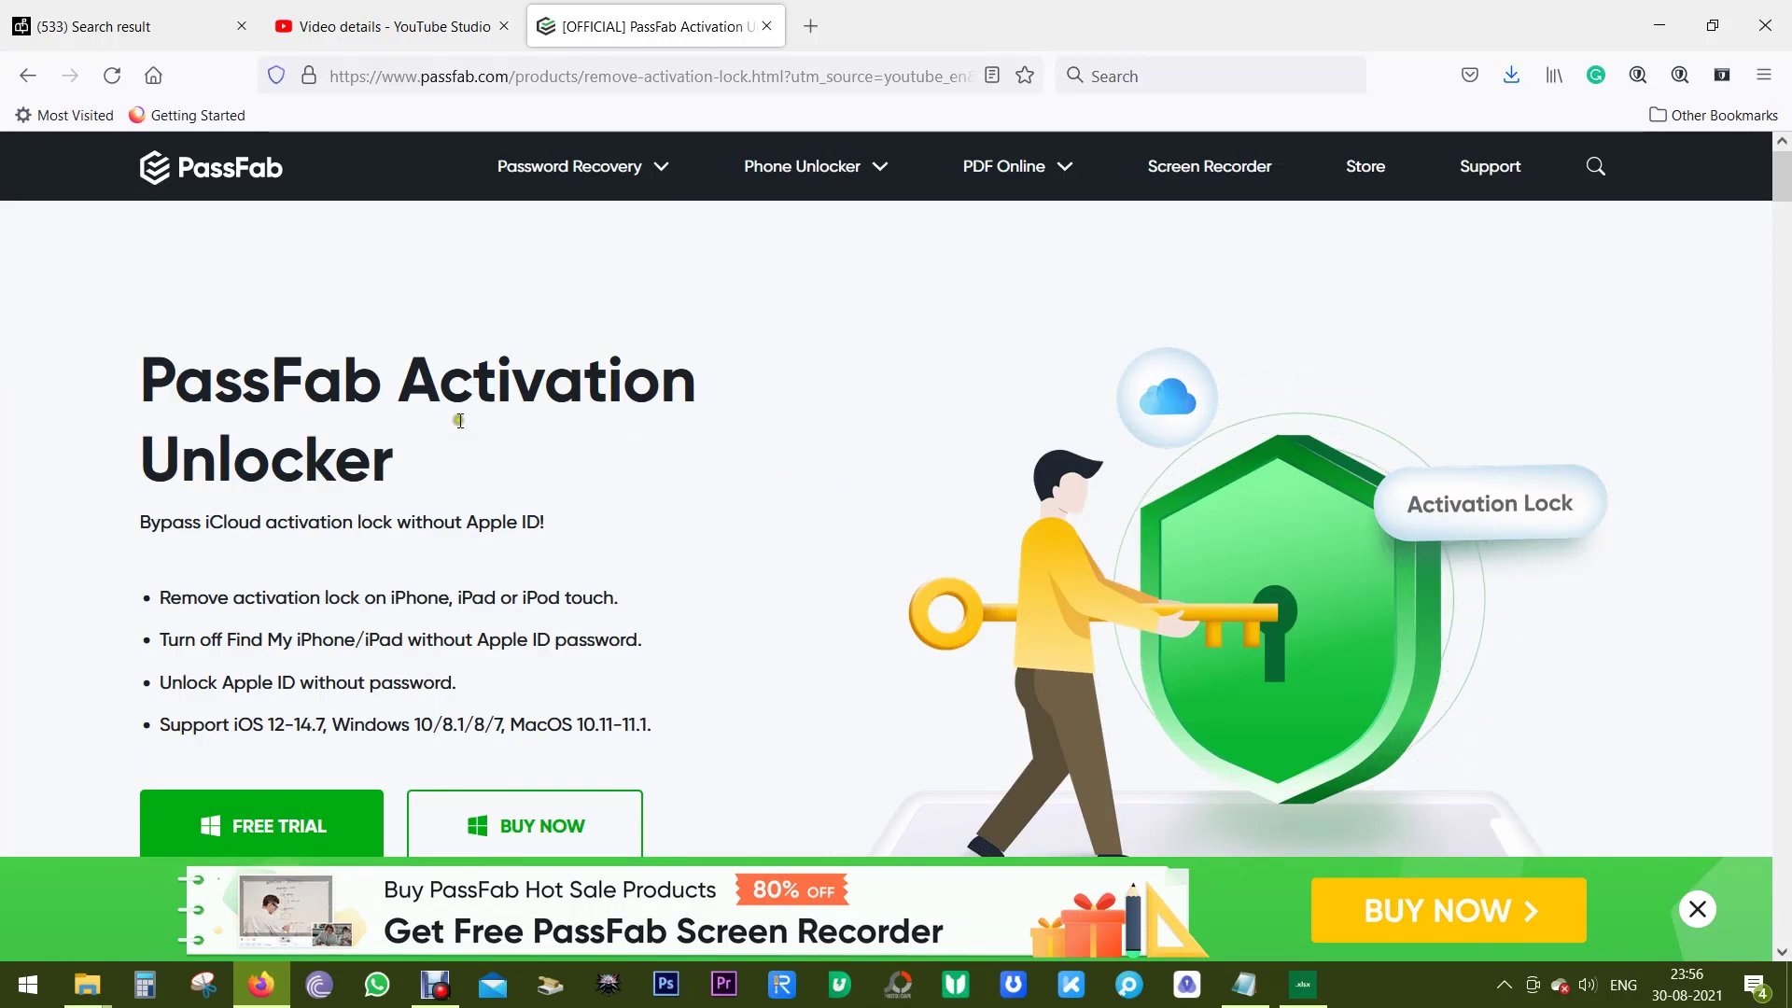
# Highlight the 'PassFab Activation Unlocker' heading and the 'Bypass iCloud activation lock' subtitle
pyautogui.moveTo(141, 380); pyautogui.dragTo(692, 386)
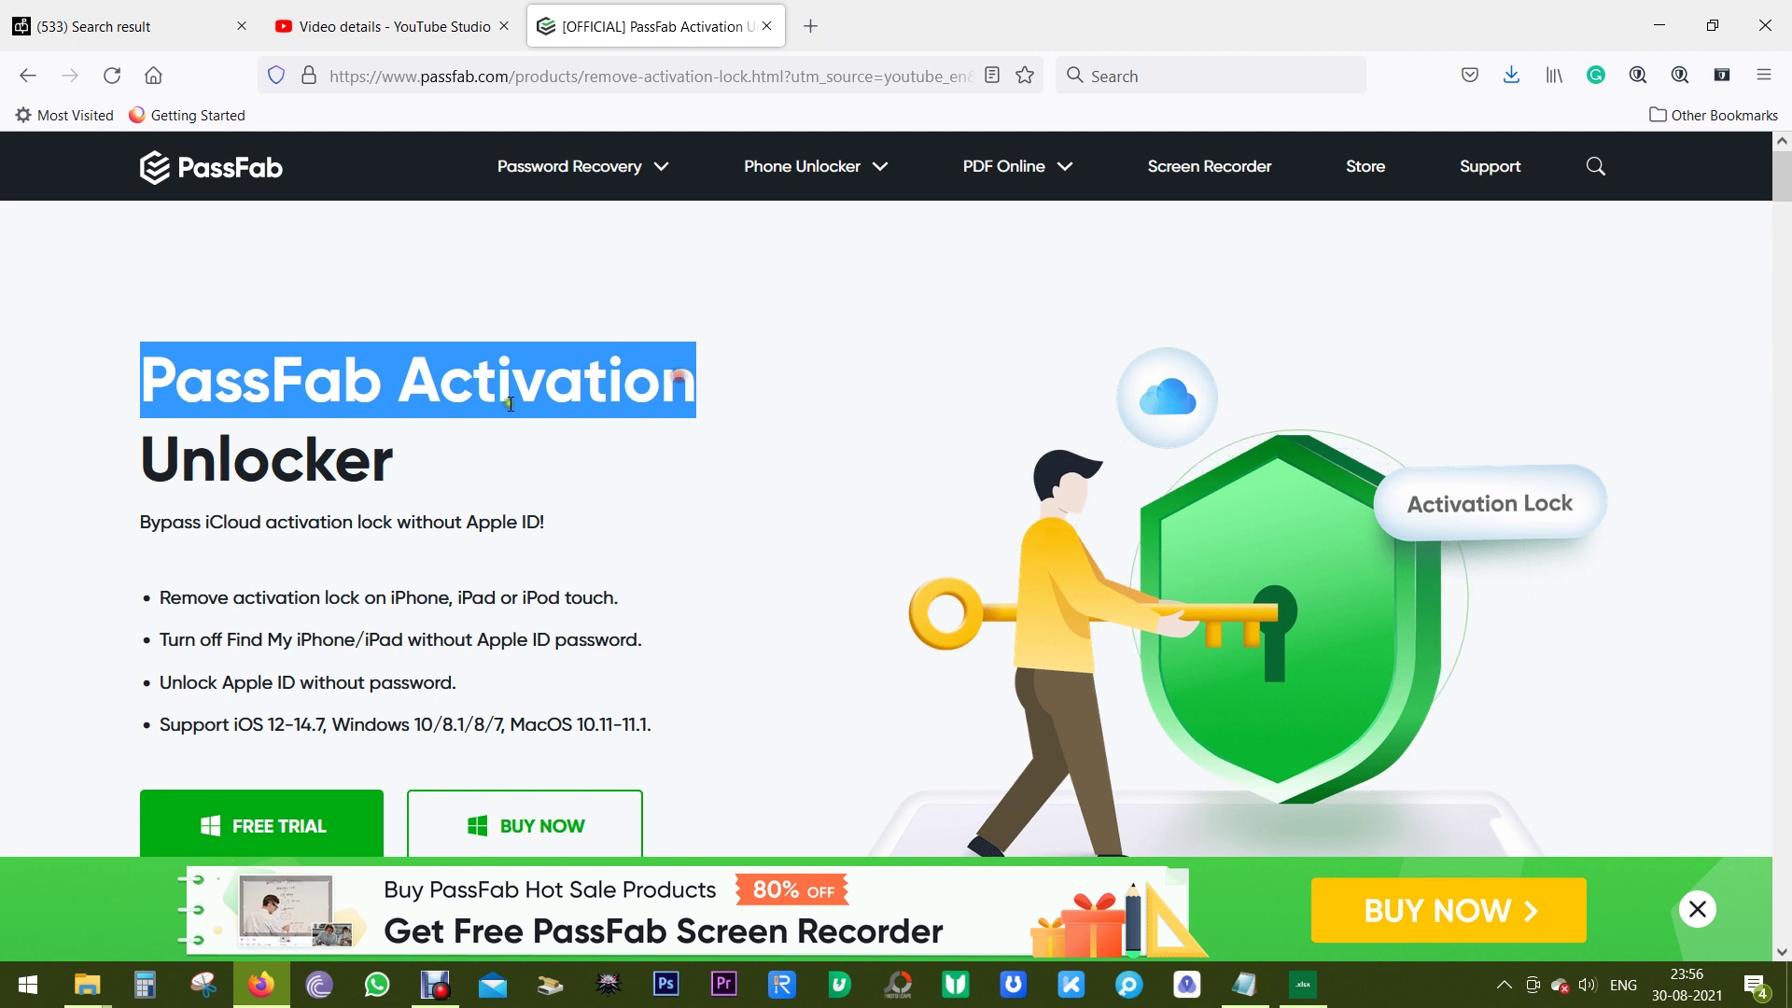
pyautogui.moveTo(142, 457); pyautogui.dragTo(433, 463)
pyautogui.click(433, 463)
pyautogui.moveTo(140, 521)
pyautogui.mouseDown()
pyautogui.moveTo(481, 523)
pyautogui.moveTo(550, 546)
pyautogui.moveTo(534, 543)
pyautogui.mouseUp()
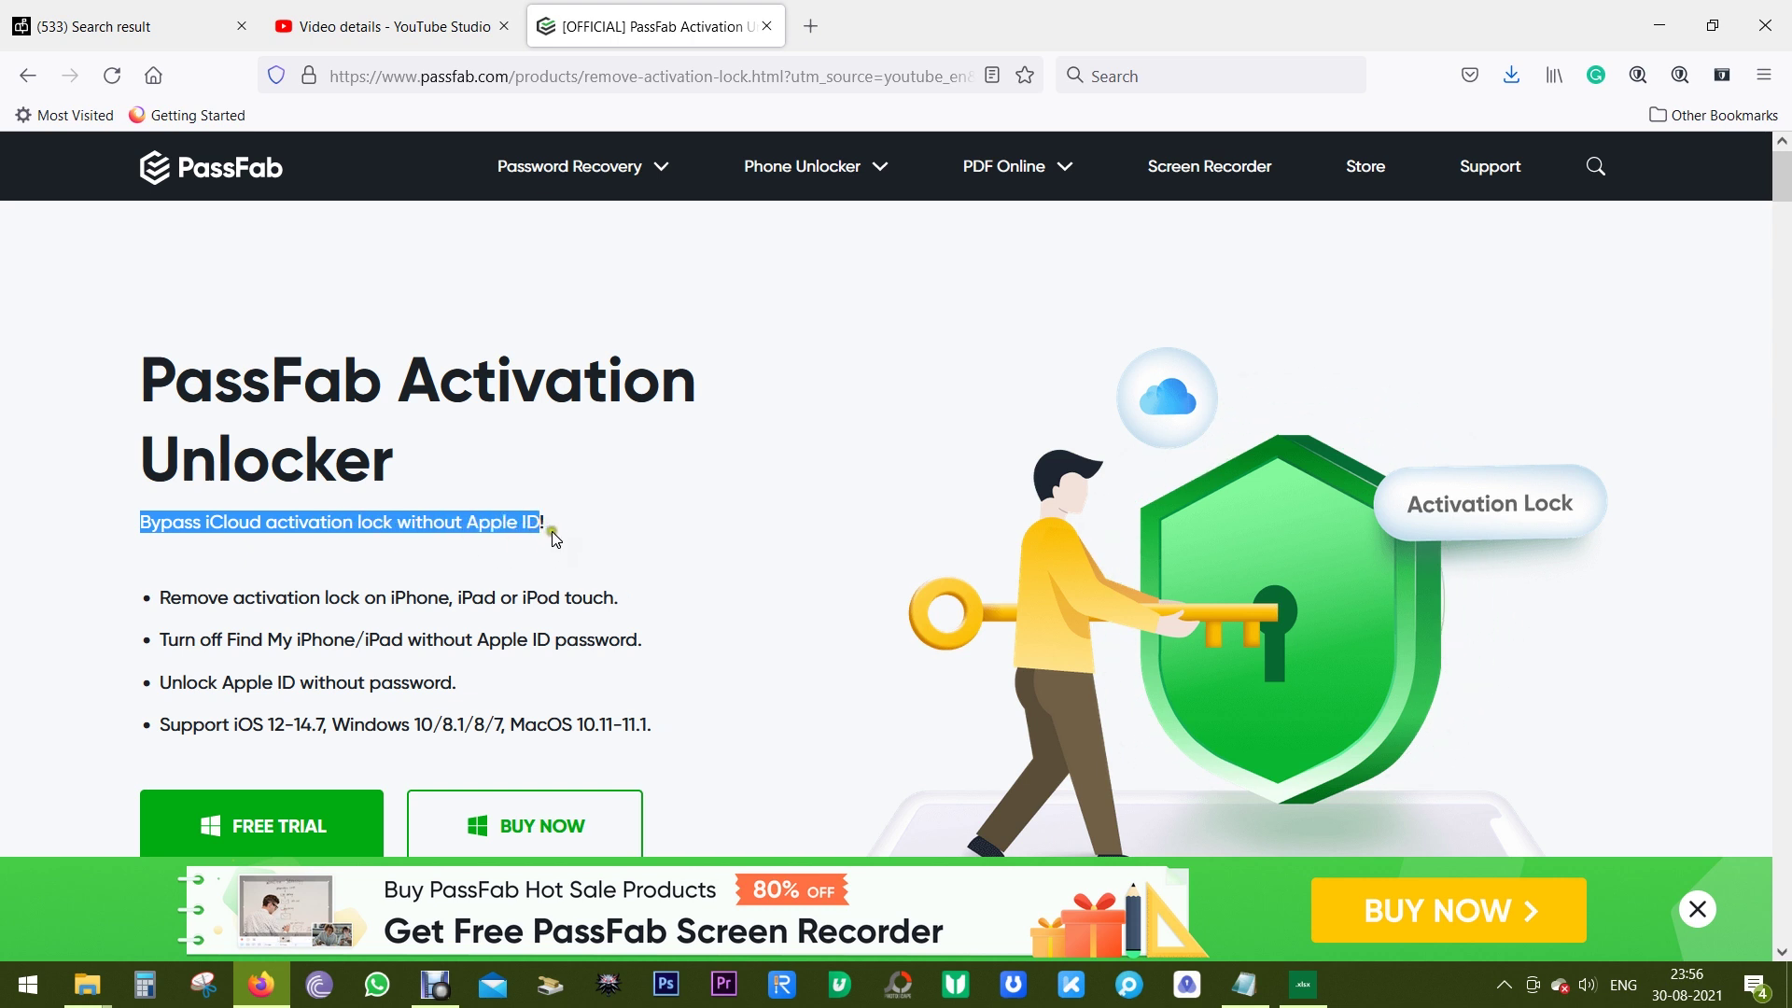
pyautogui.click(558, 552)
# Highlight the feature bullets on supported devices, iOS versions, Find My and Apple ID unlocking
pyautogui.scroll(-2, 551, 544)
pyautogui.moveTo(500, 474); pyautogui.dragTo(625, 476)
pyautogui.click(612, 498)
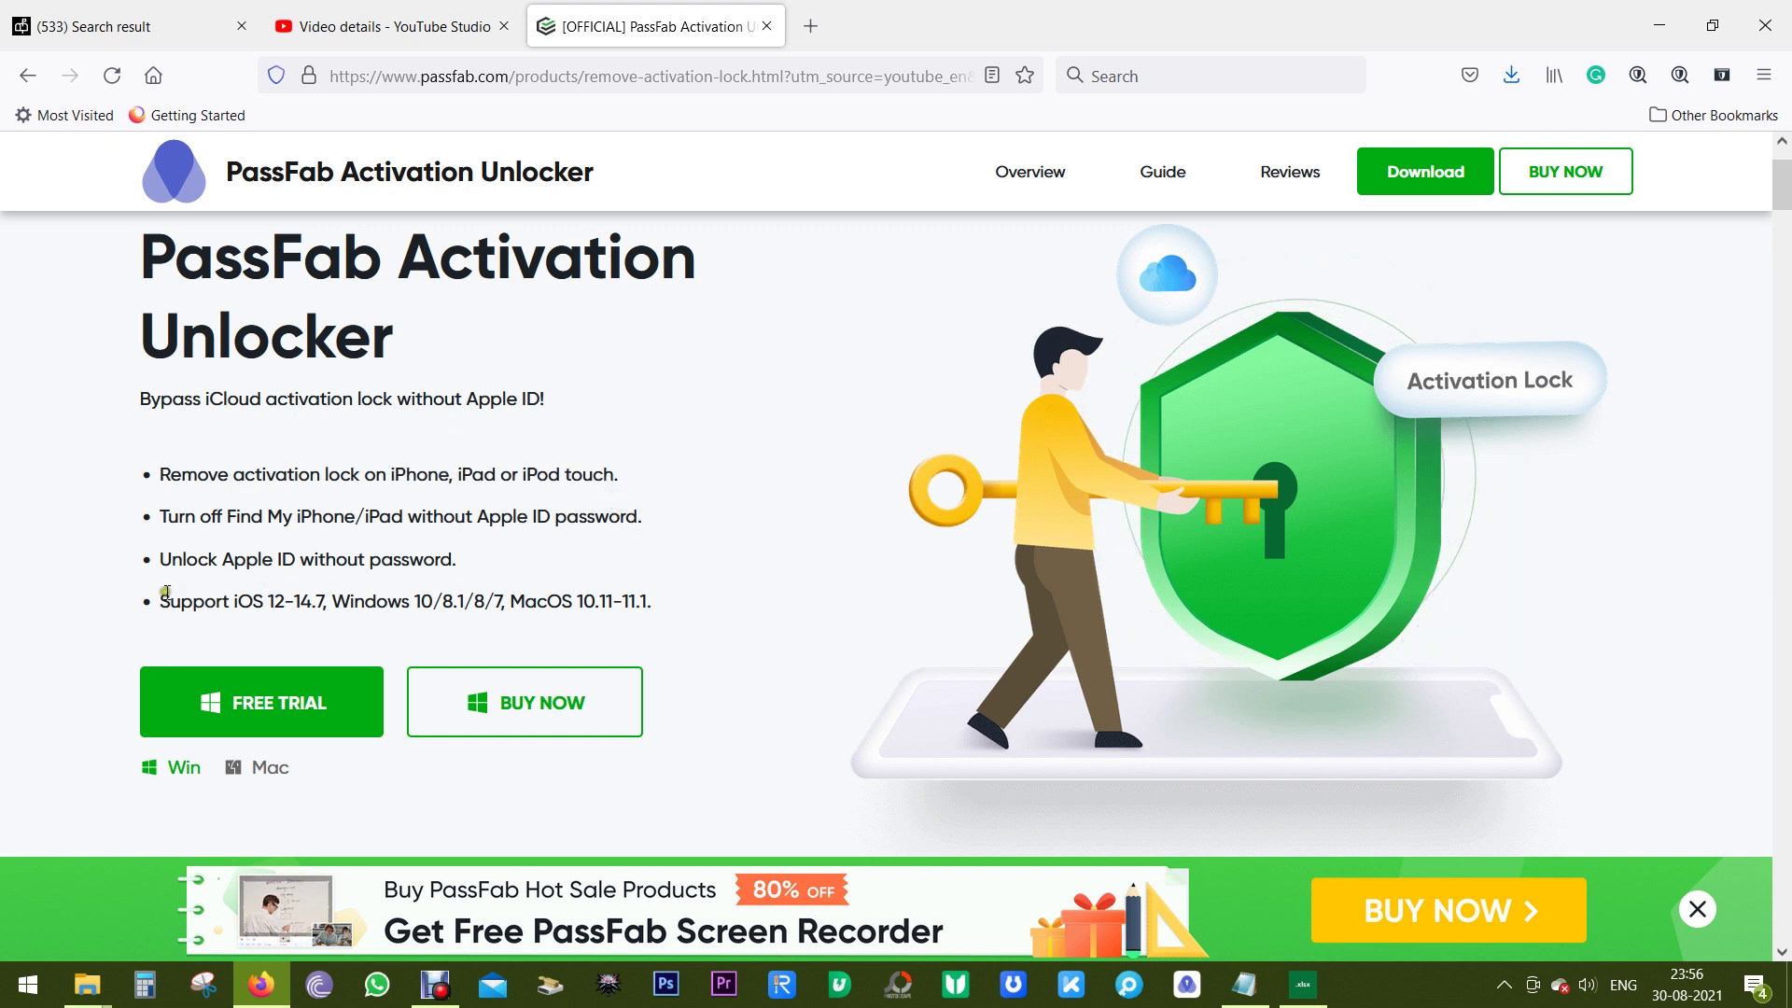
pyautogui.moveTo(164, 597); pyautogui.dragTo(655, 605)
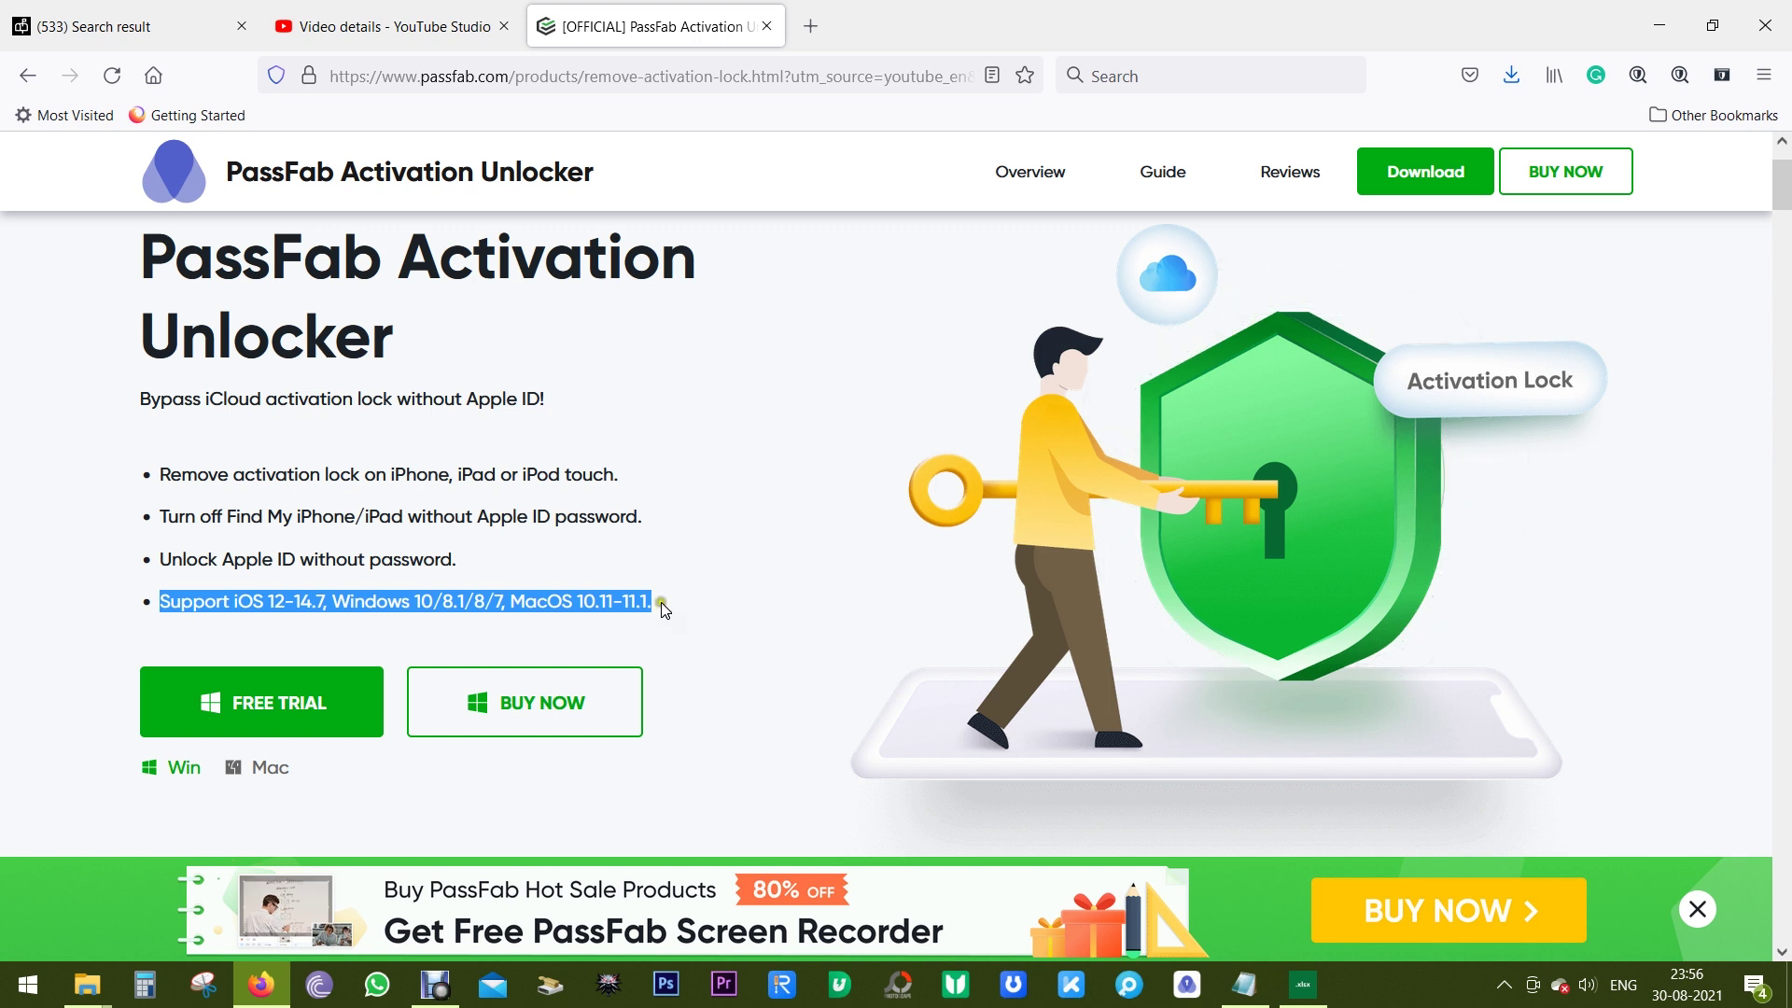
pyautogui.click(663, 601)
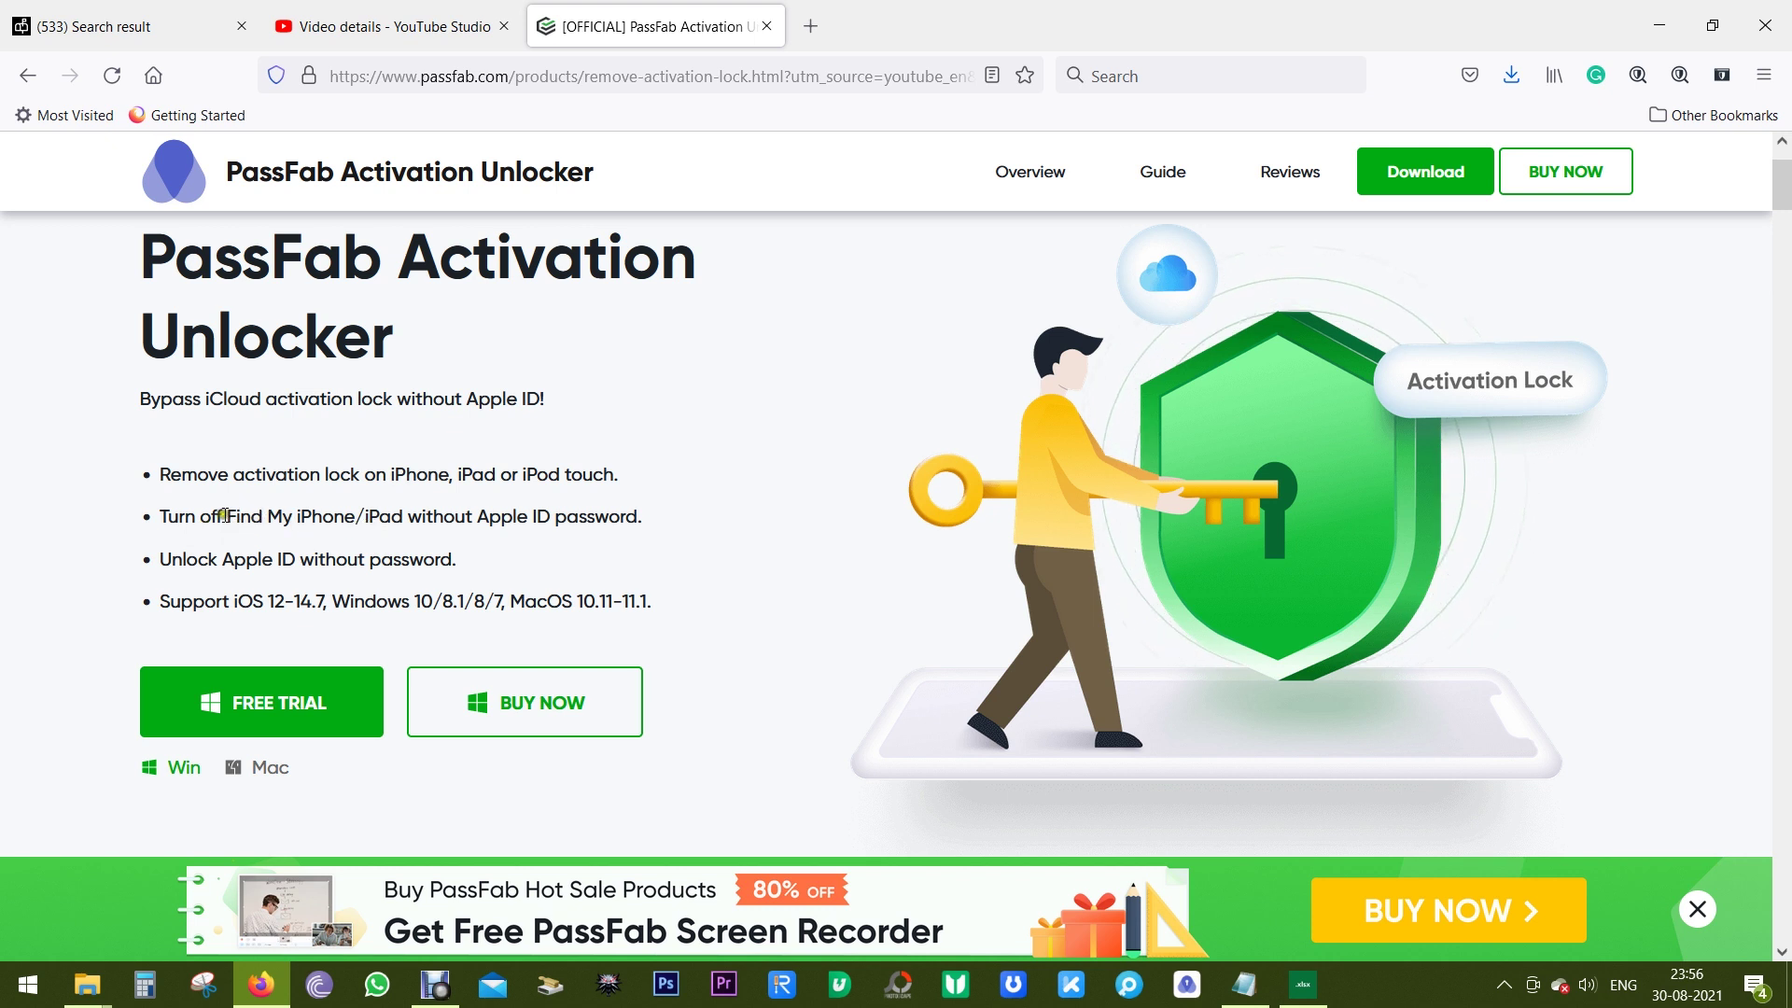
pyautogui.moveTo(226, 515); pyautogui.dragTo(646, 519)
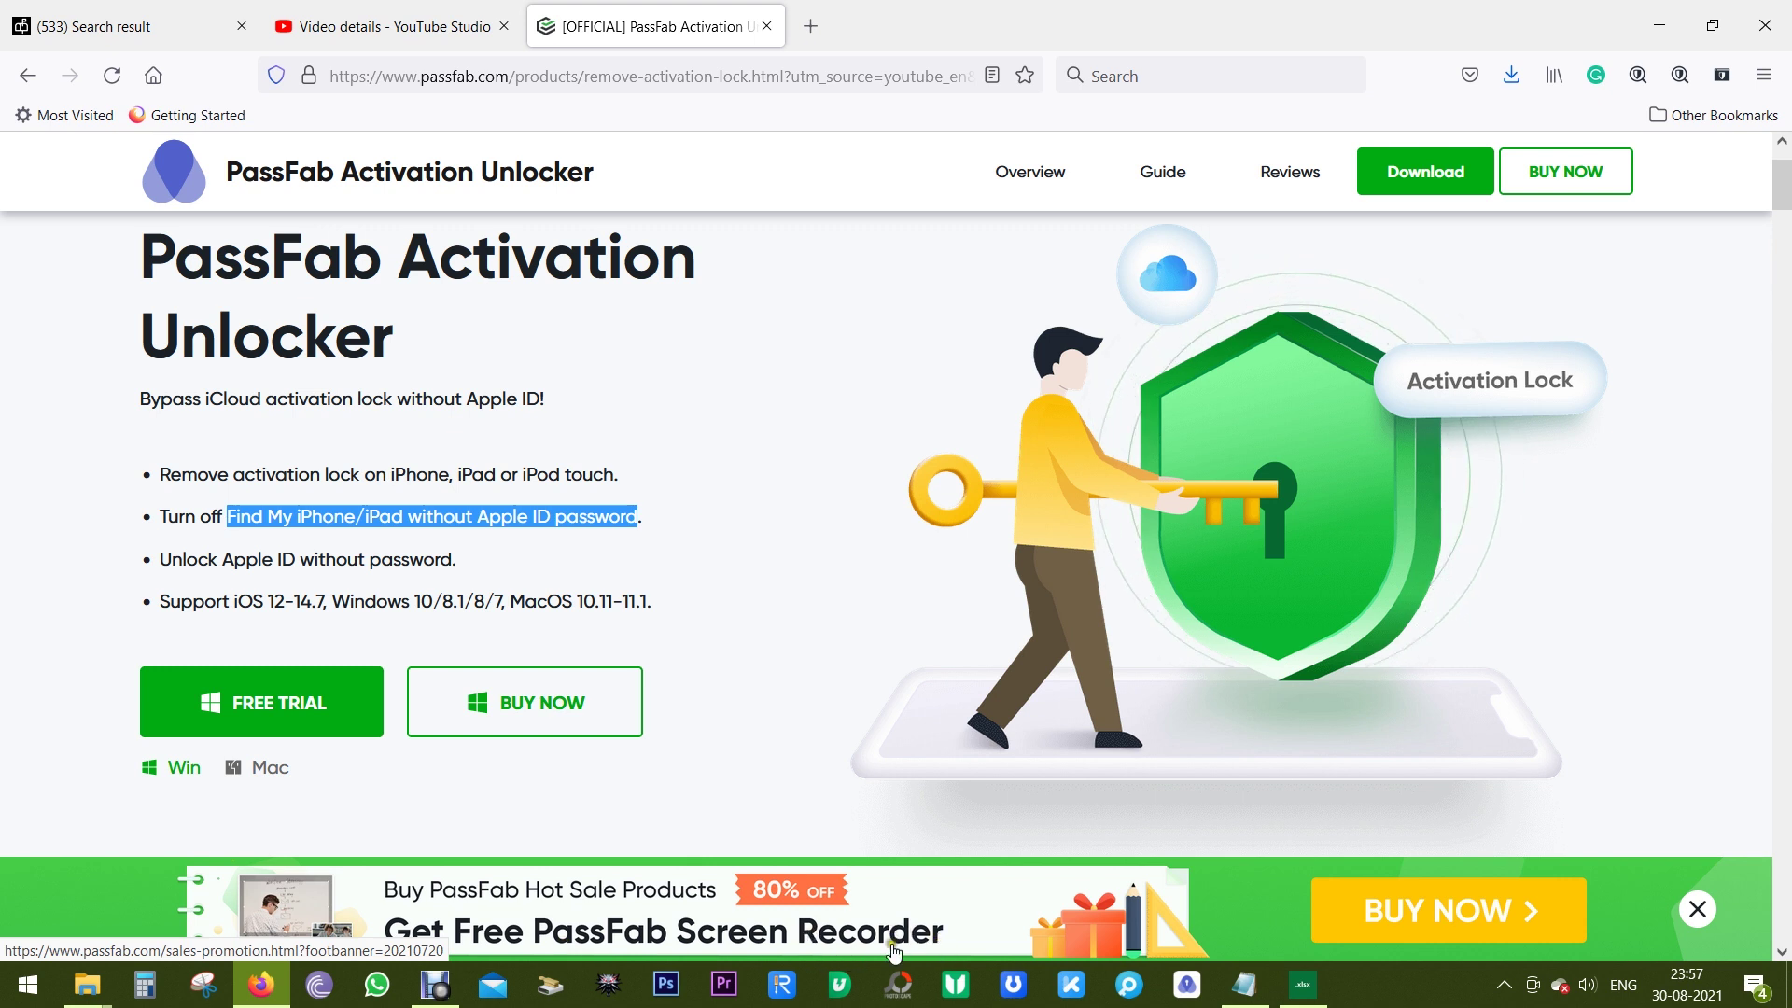
pyautogui.click(724, 590)
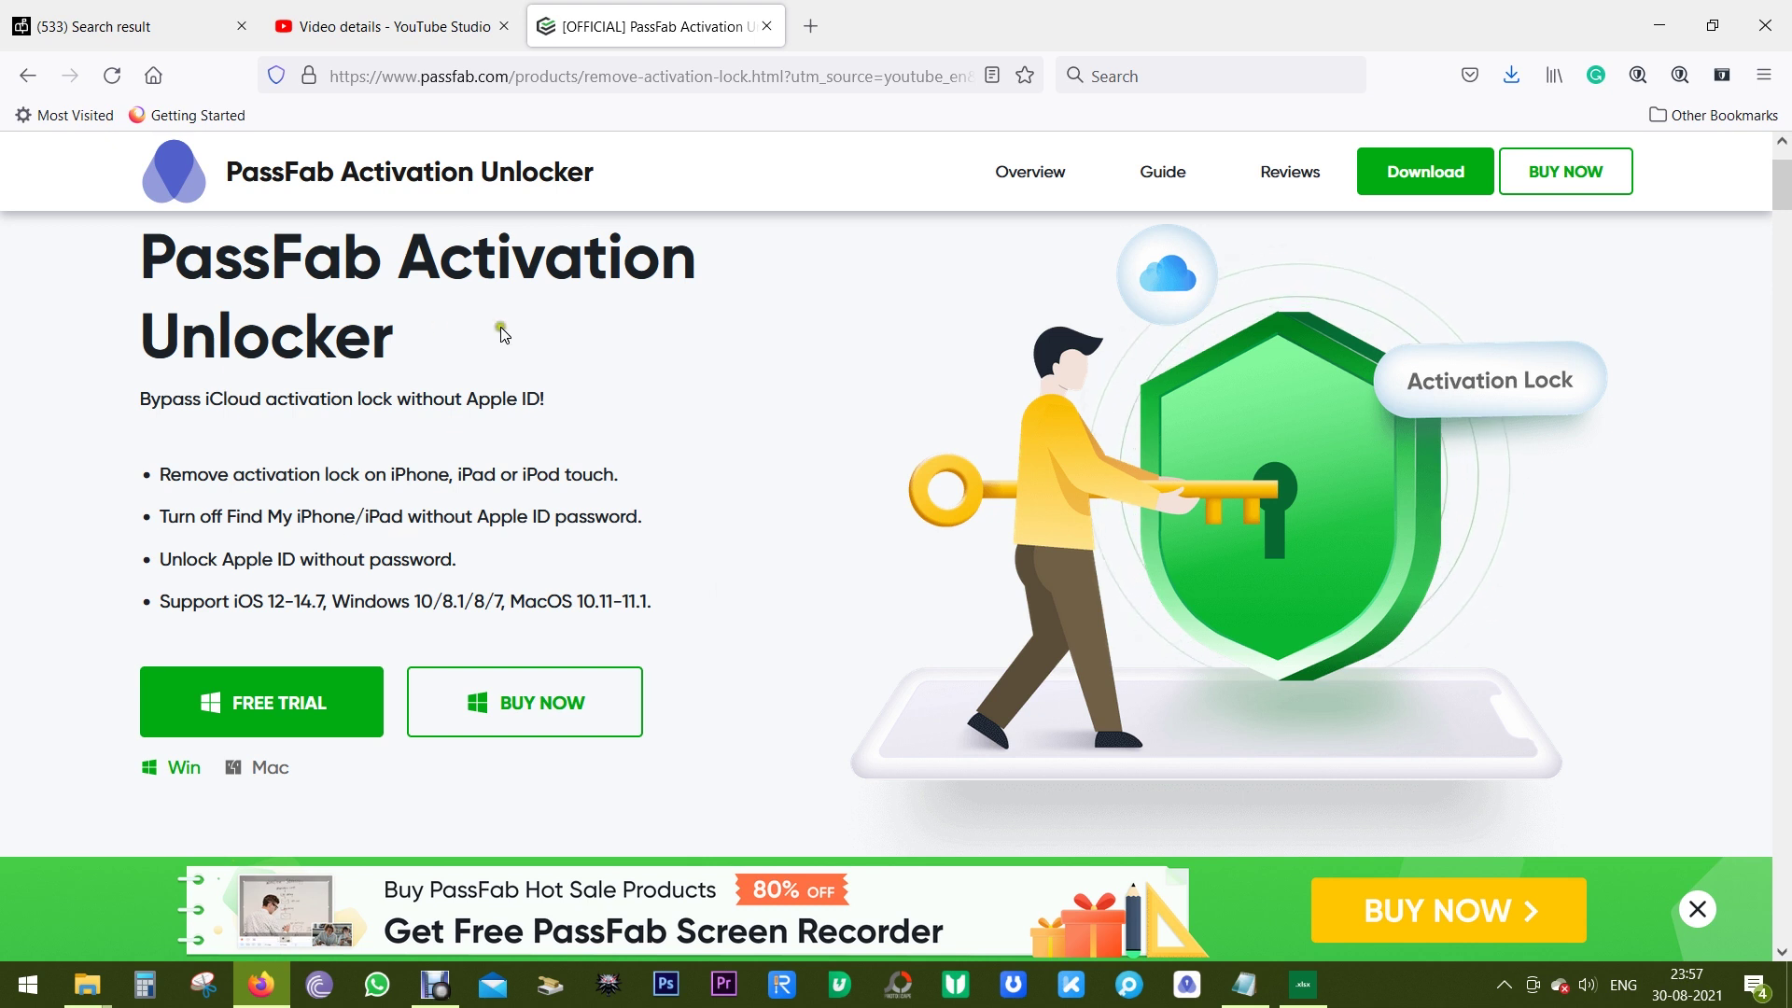
pyautogui.click(165, 557)
pyautogui.moveTo(165, 557); pyautogui.dragTo(452, 560)
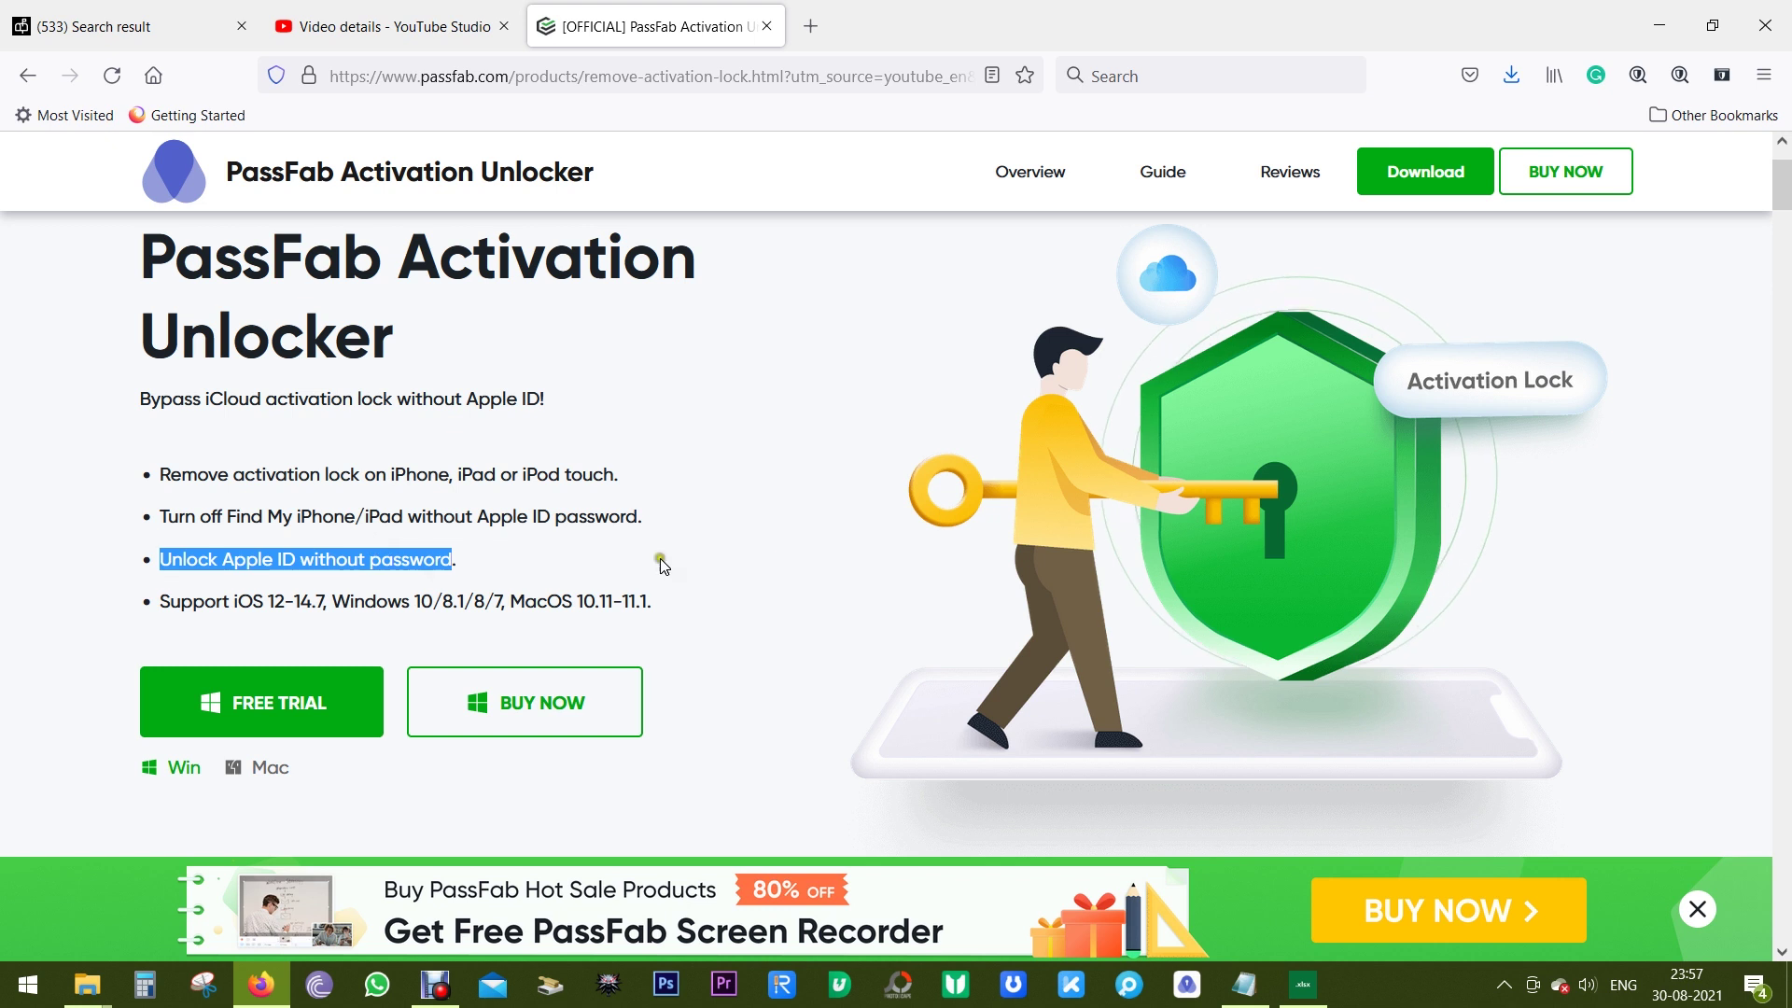
# Scroll down and highlight 'Activation Lock' in the section heading
pyautogui.scroll(-5, 861, 567)
pyautogui.scroll(-5, 856, 575)
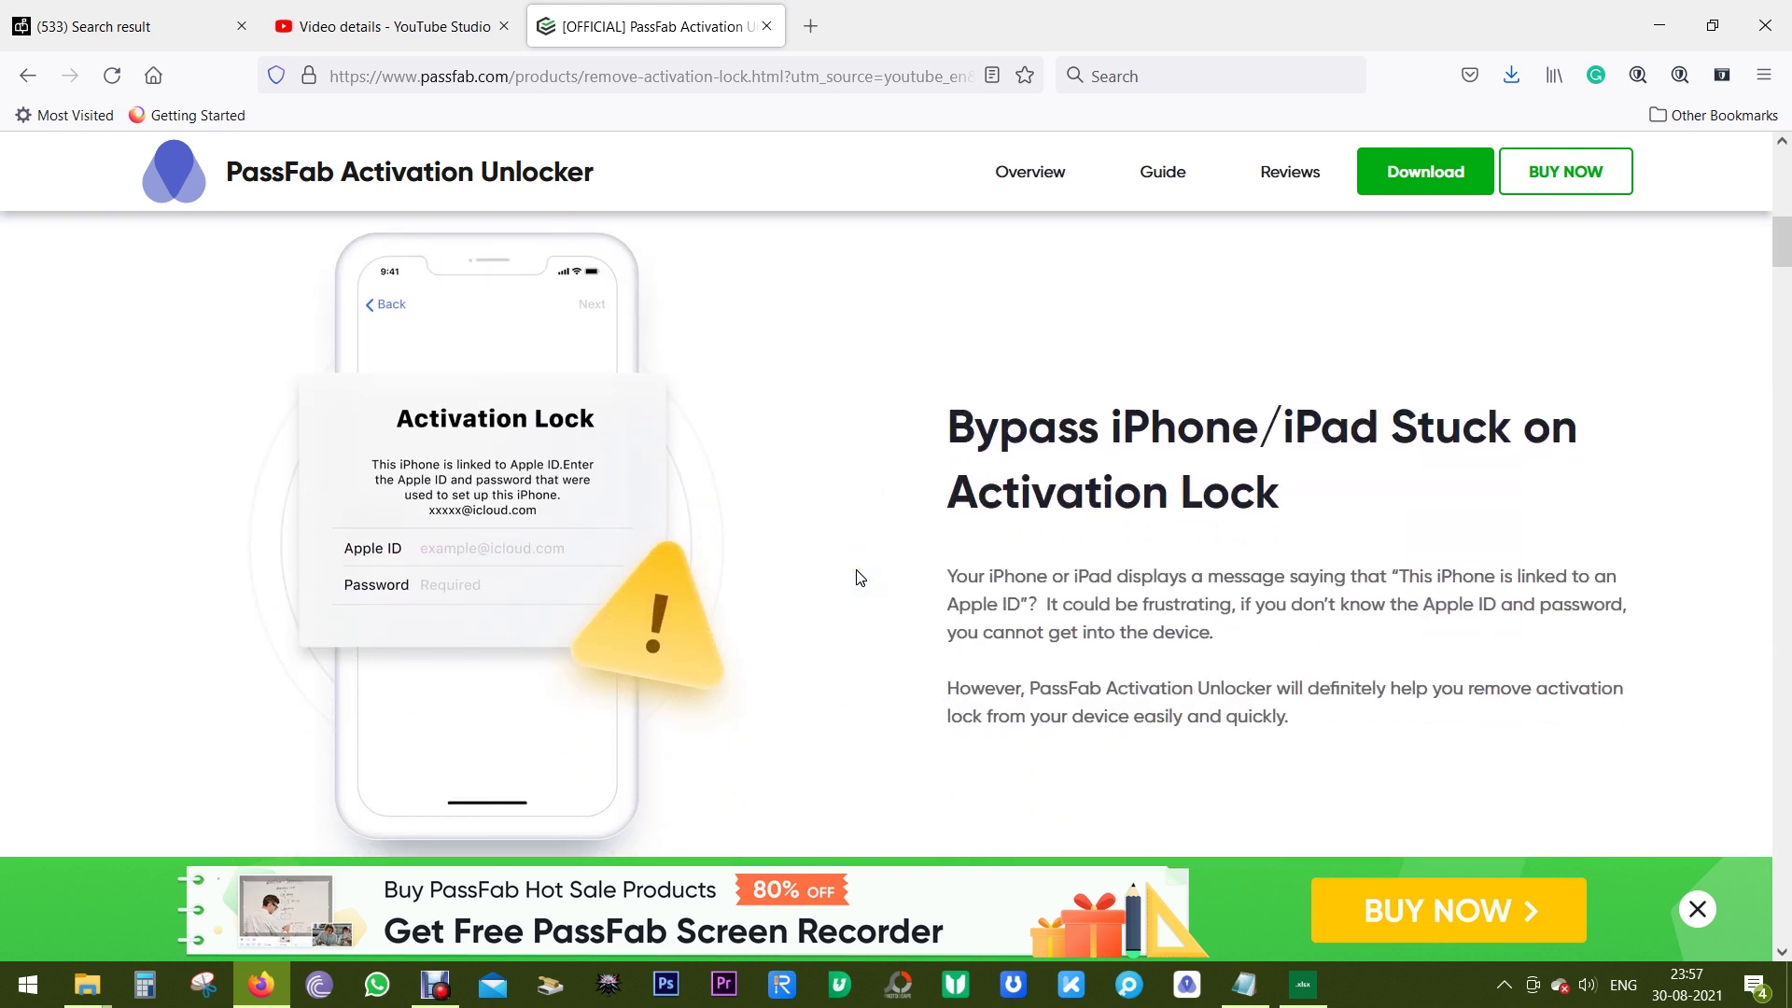
pyautogui.moveTo(958, 495); pyautogui.dragTo(1273, 487)
pyautogui.click(1330, 498)
# Highlight 'Lost Mode' and the quoted 'This iPhone has been lost' and 'lost and erased' messages
pyautogui.scroll(-1, 1200, 537)
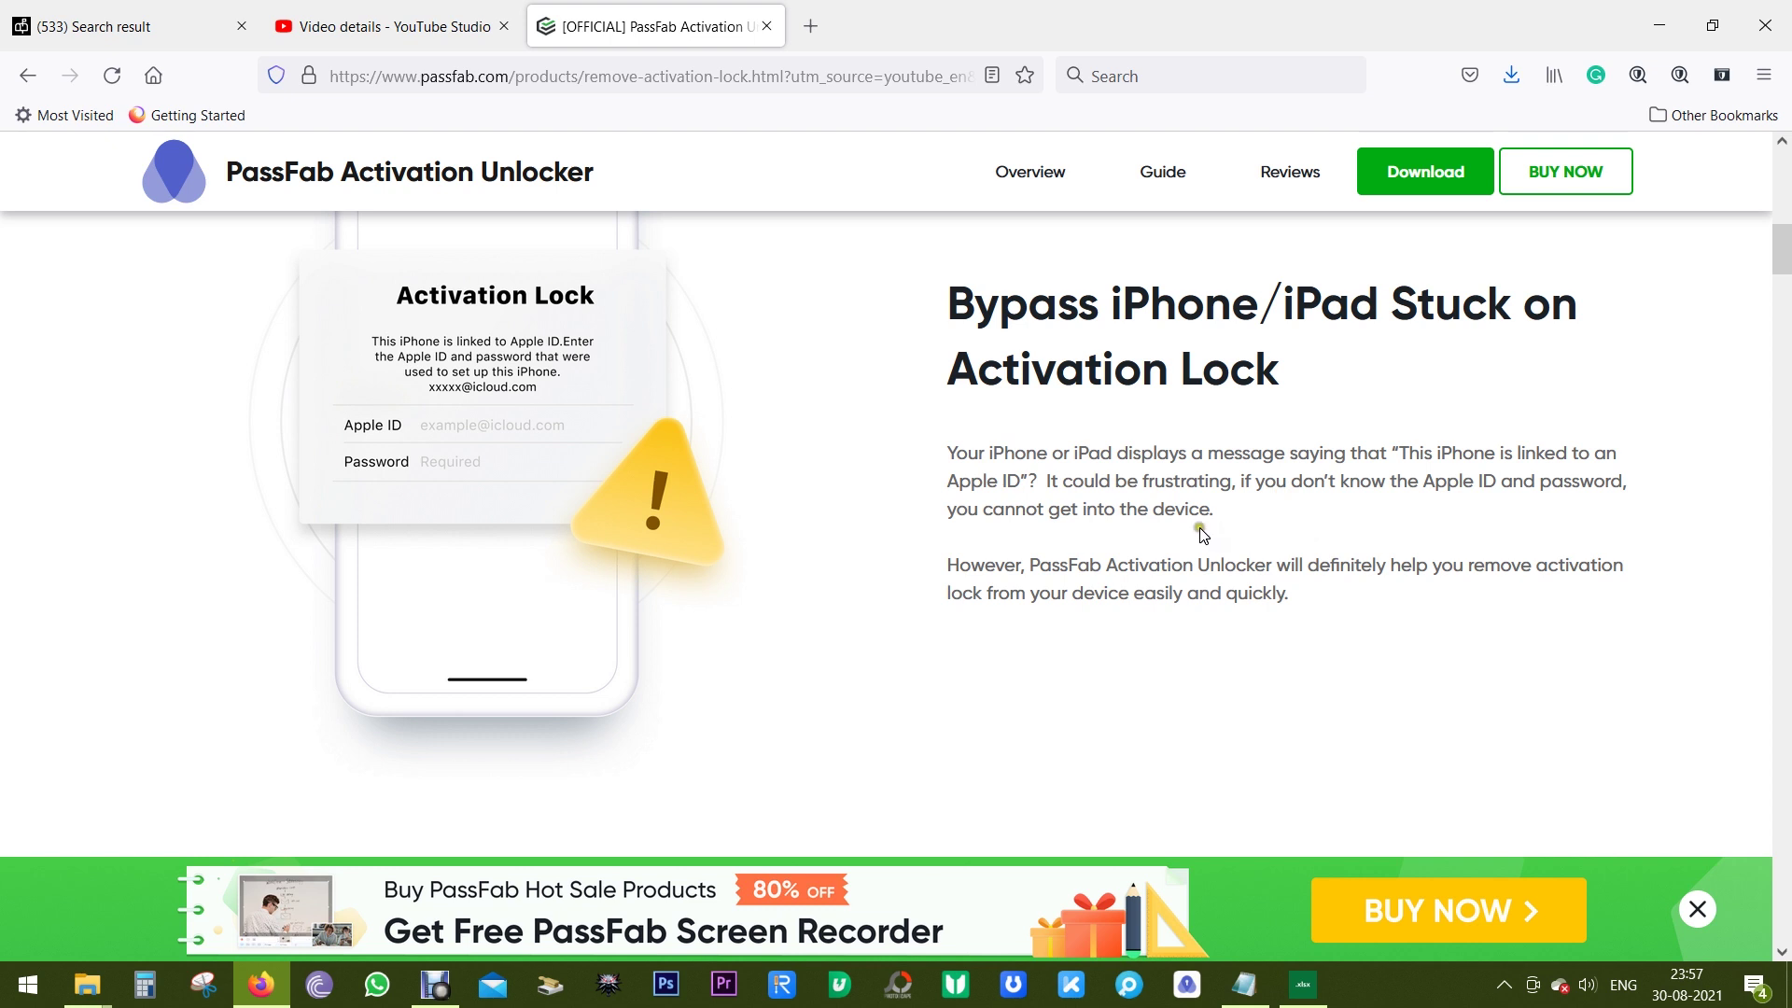
pyautogui.scroll(-3, 1203, 507)
pyautogui.scroll(-3, 1202, 507)
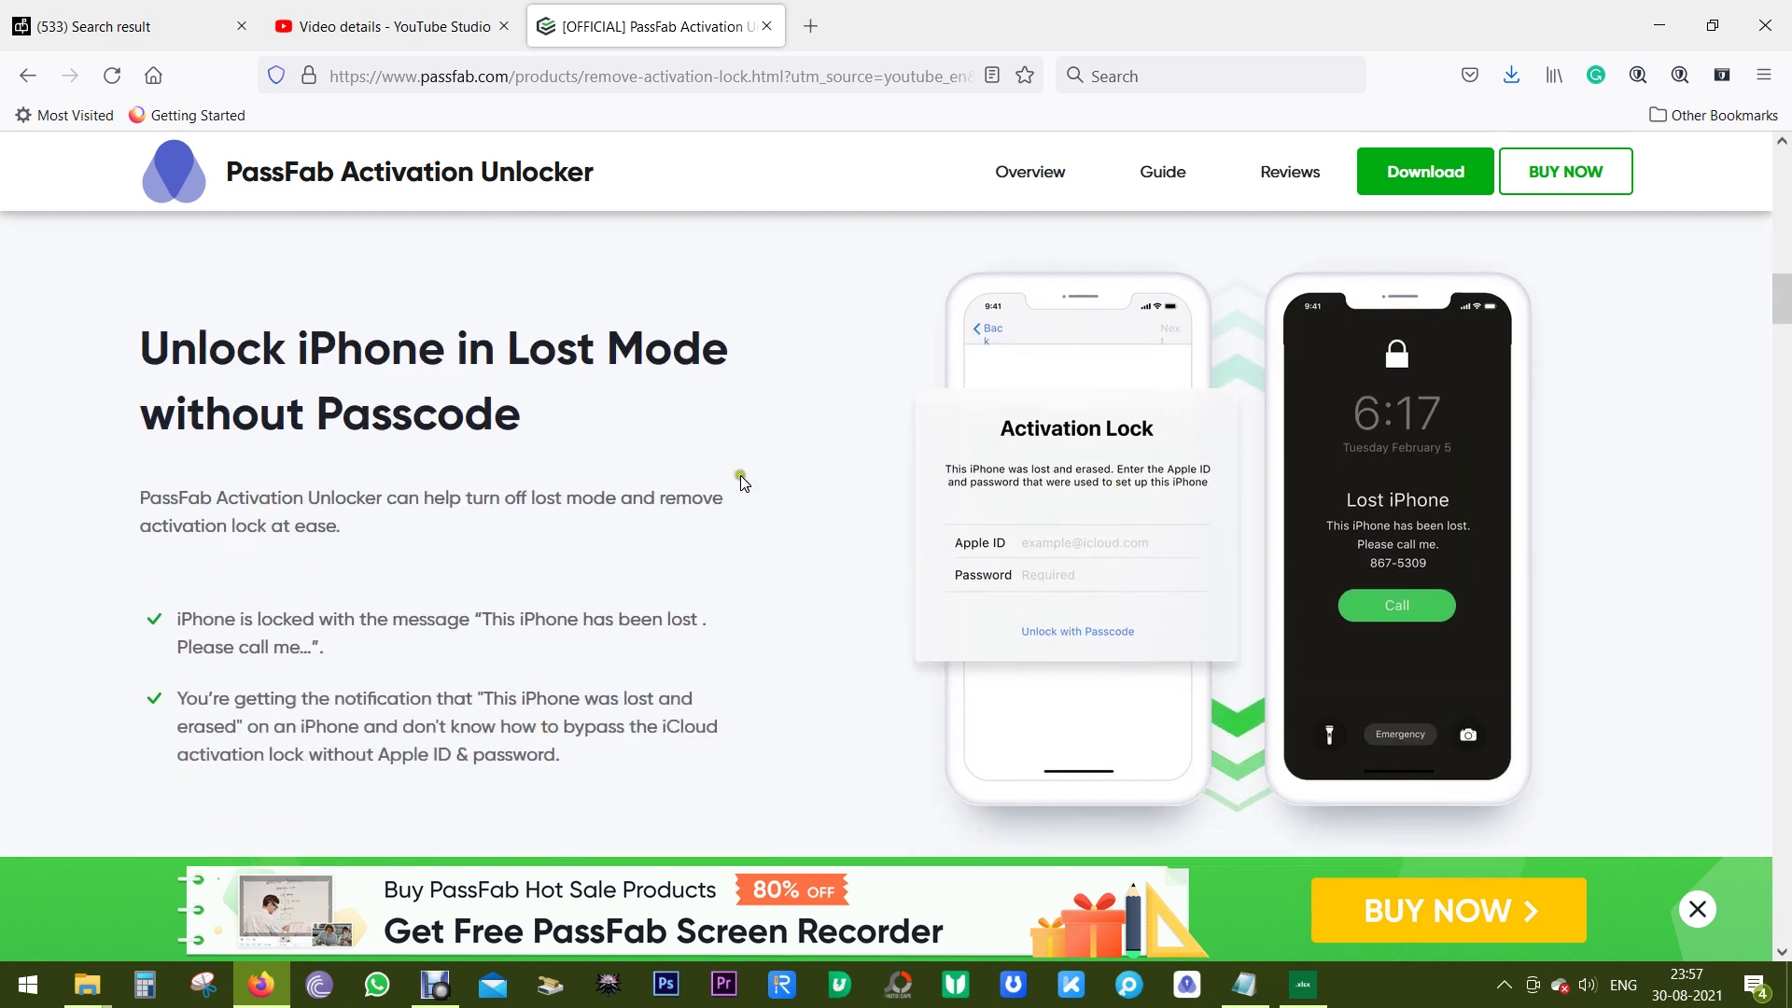
pyautogui.moveTo(511, 353)
pyautogui.mouseDown()
pyautogui.moveTo(585, 373)
pyautogui.moveTo(728, 354)
pyautogui.mouseUp()
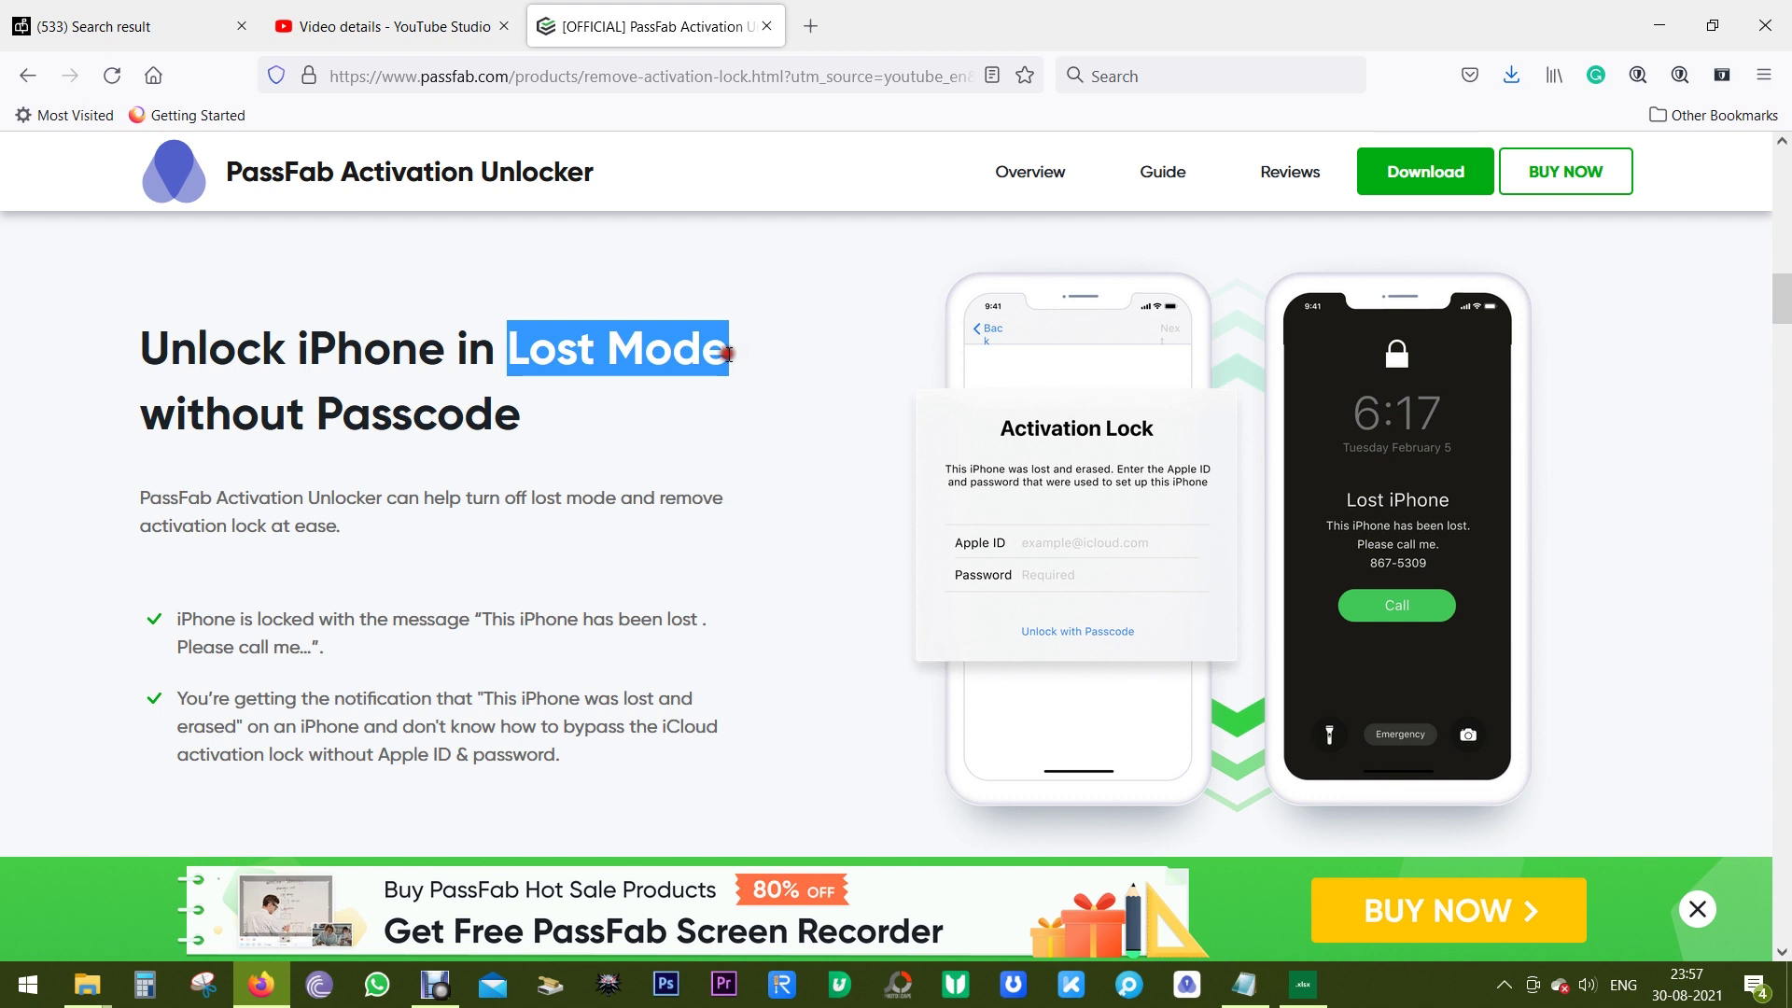
pyautogui.click(709, 402)
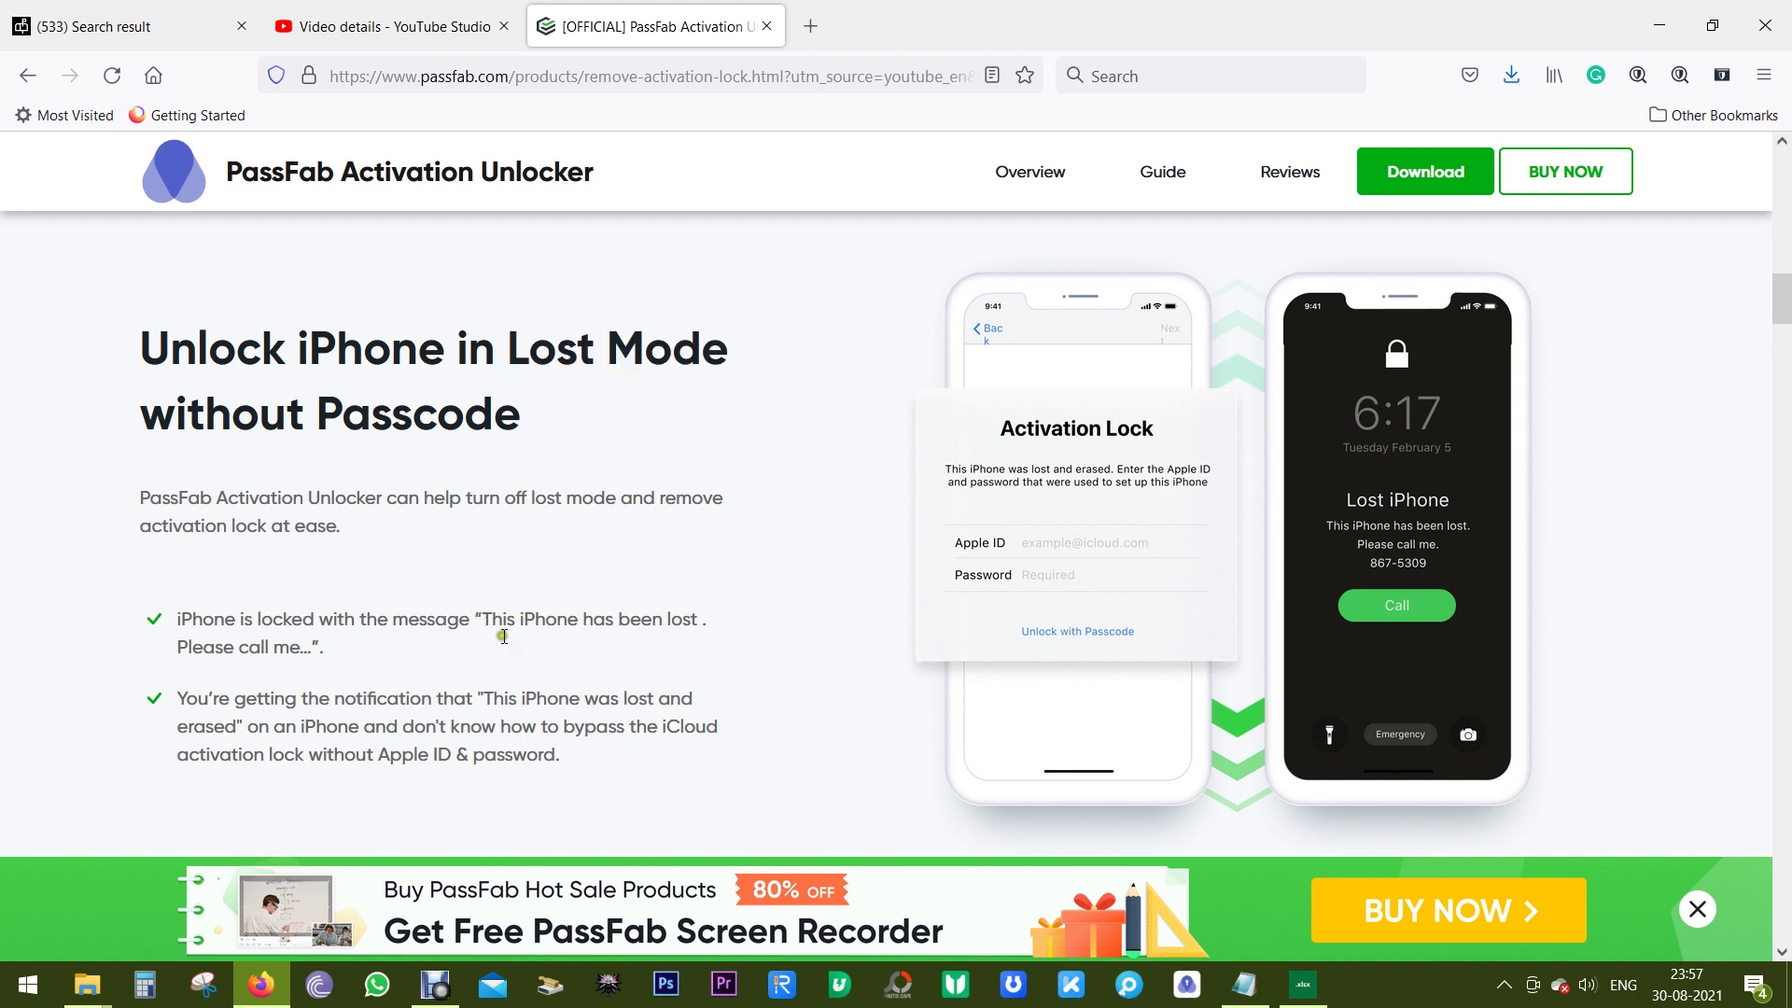
pyautogui.moveTo(481, 622); pyautogui.dragTo(326, 651)
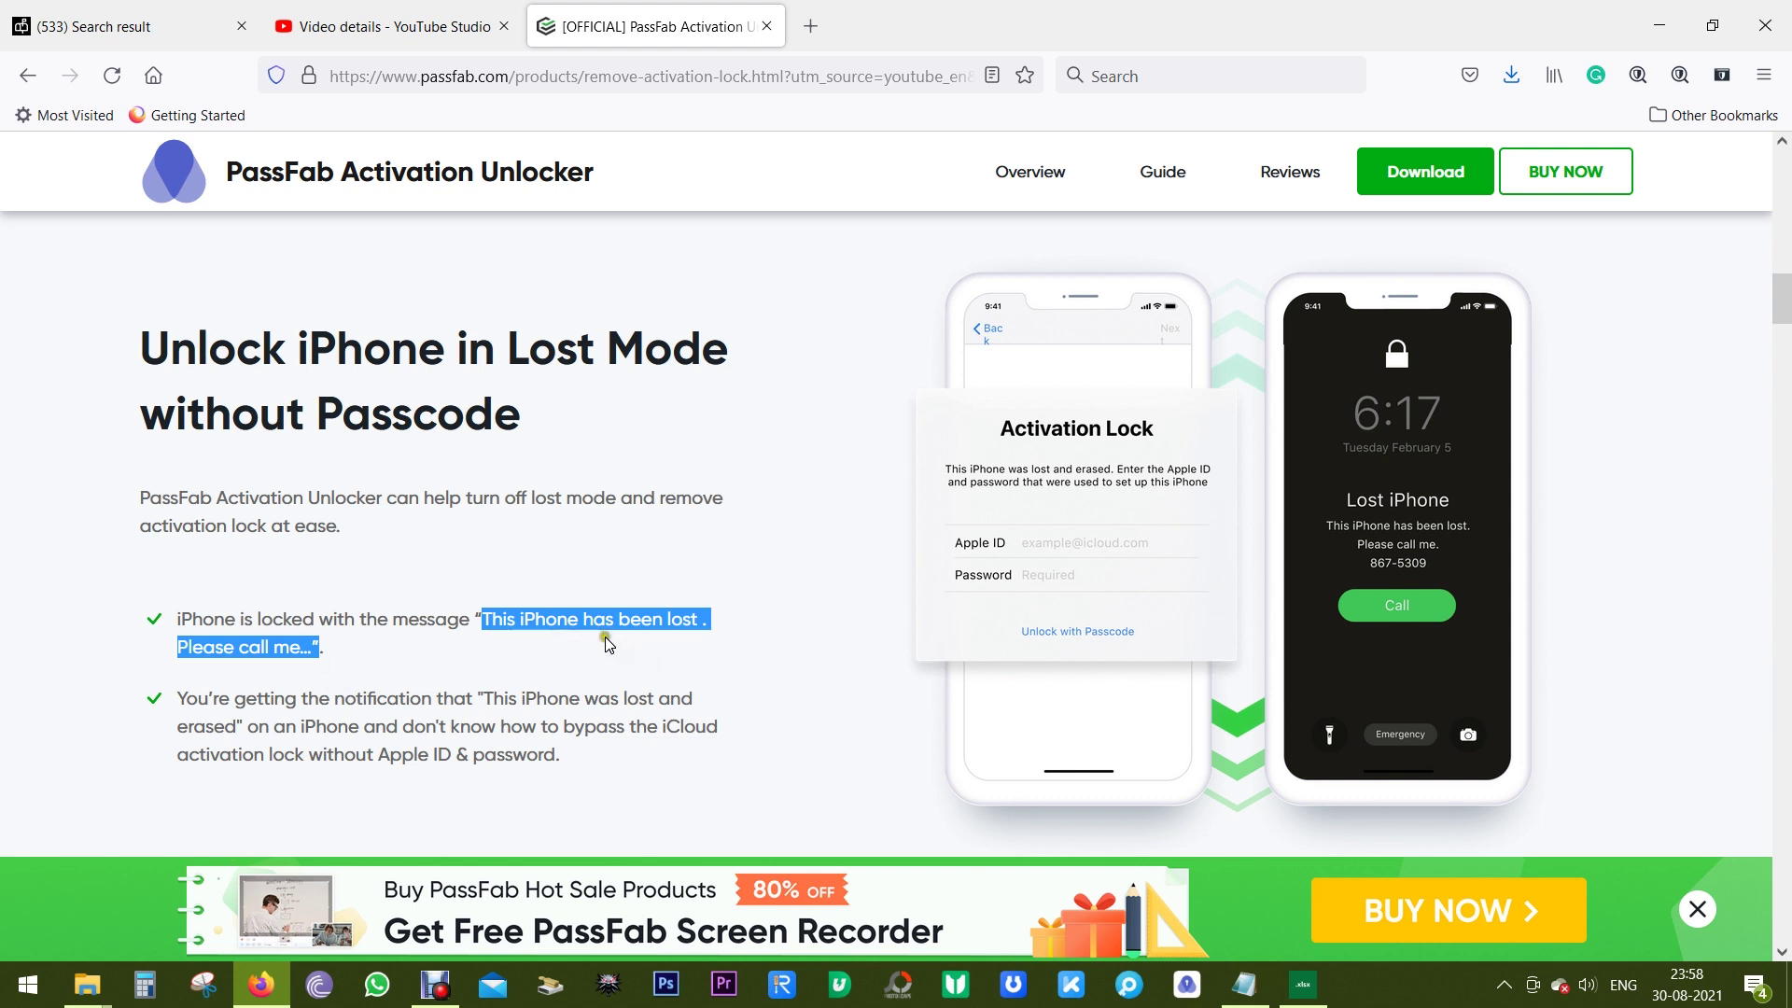
pyautogui.moveTo(483, 698); pyautogui.dragTo(238, 728)
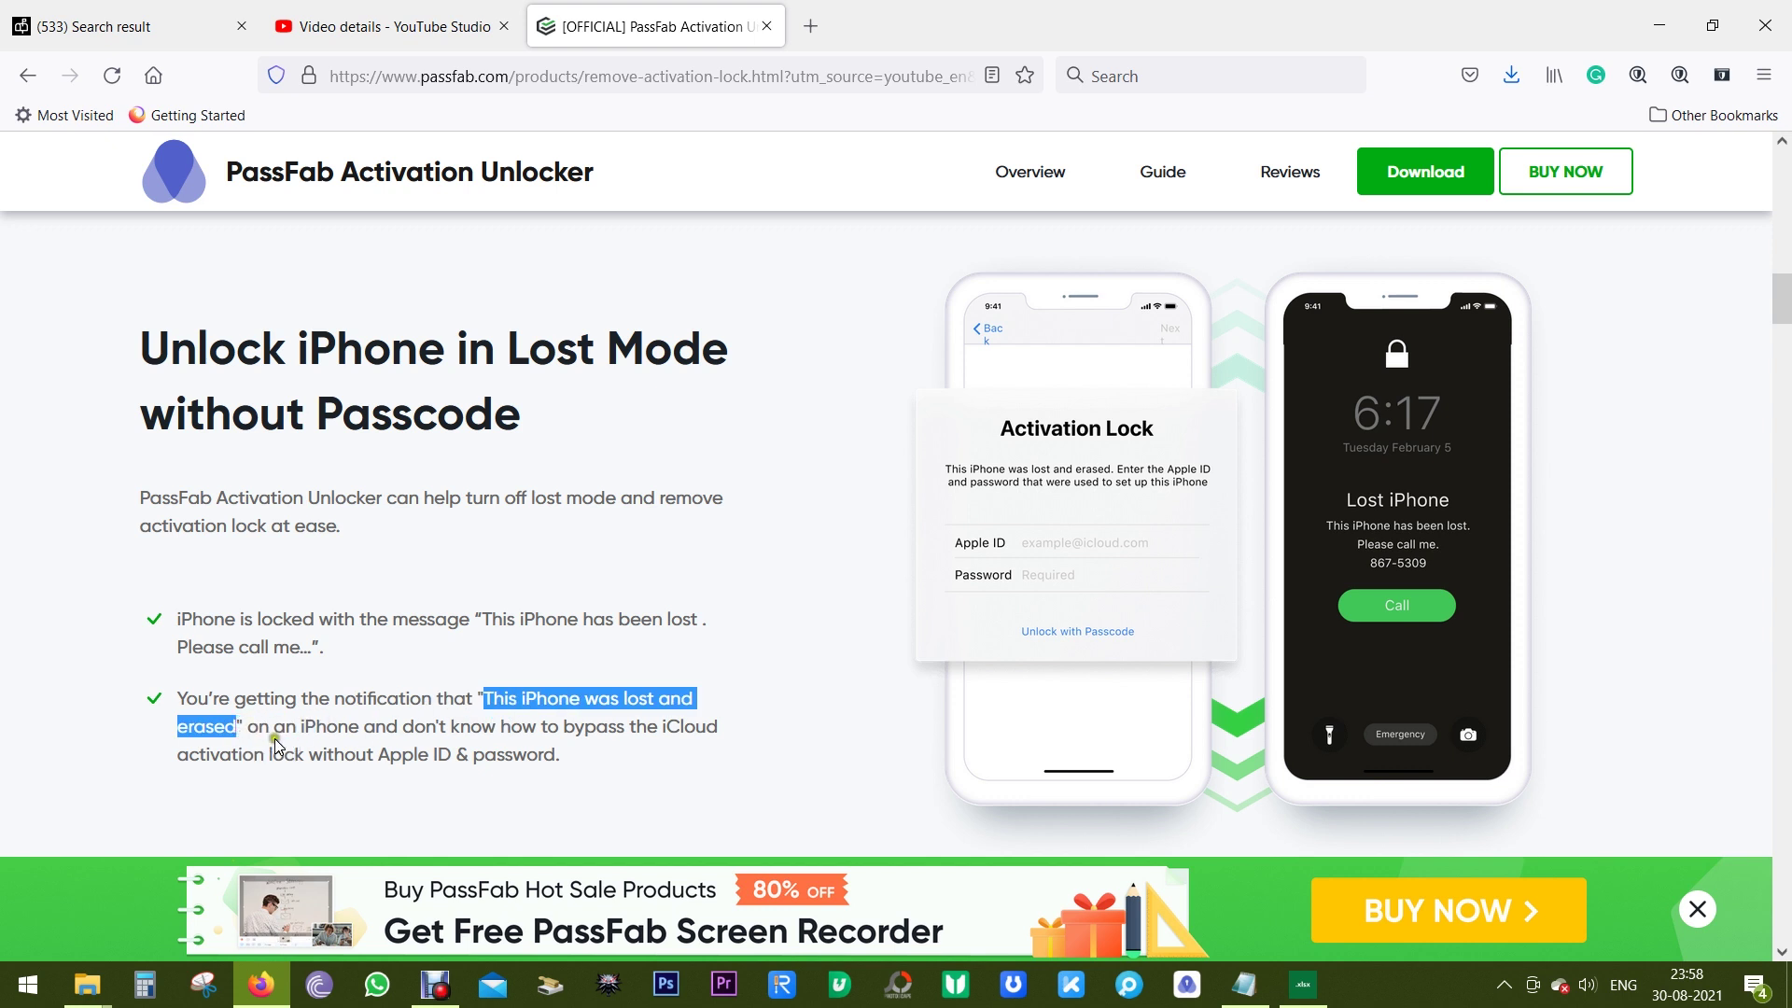
pyautogui.scroll(-5, 585, 737)
# Highlight the 'Could not or Unable to Activate iPhone' heading and the improperly-installed firmware sentence
pyautogui.scroll(-3, 597, 735)
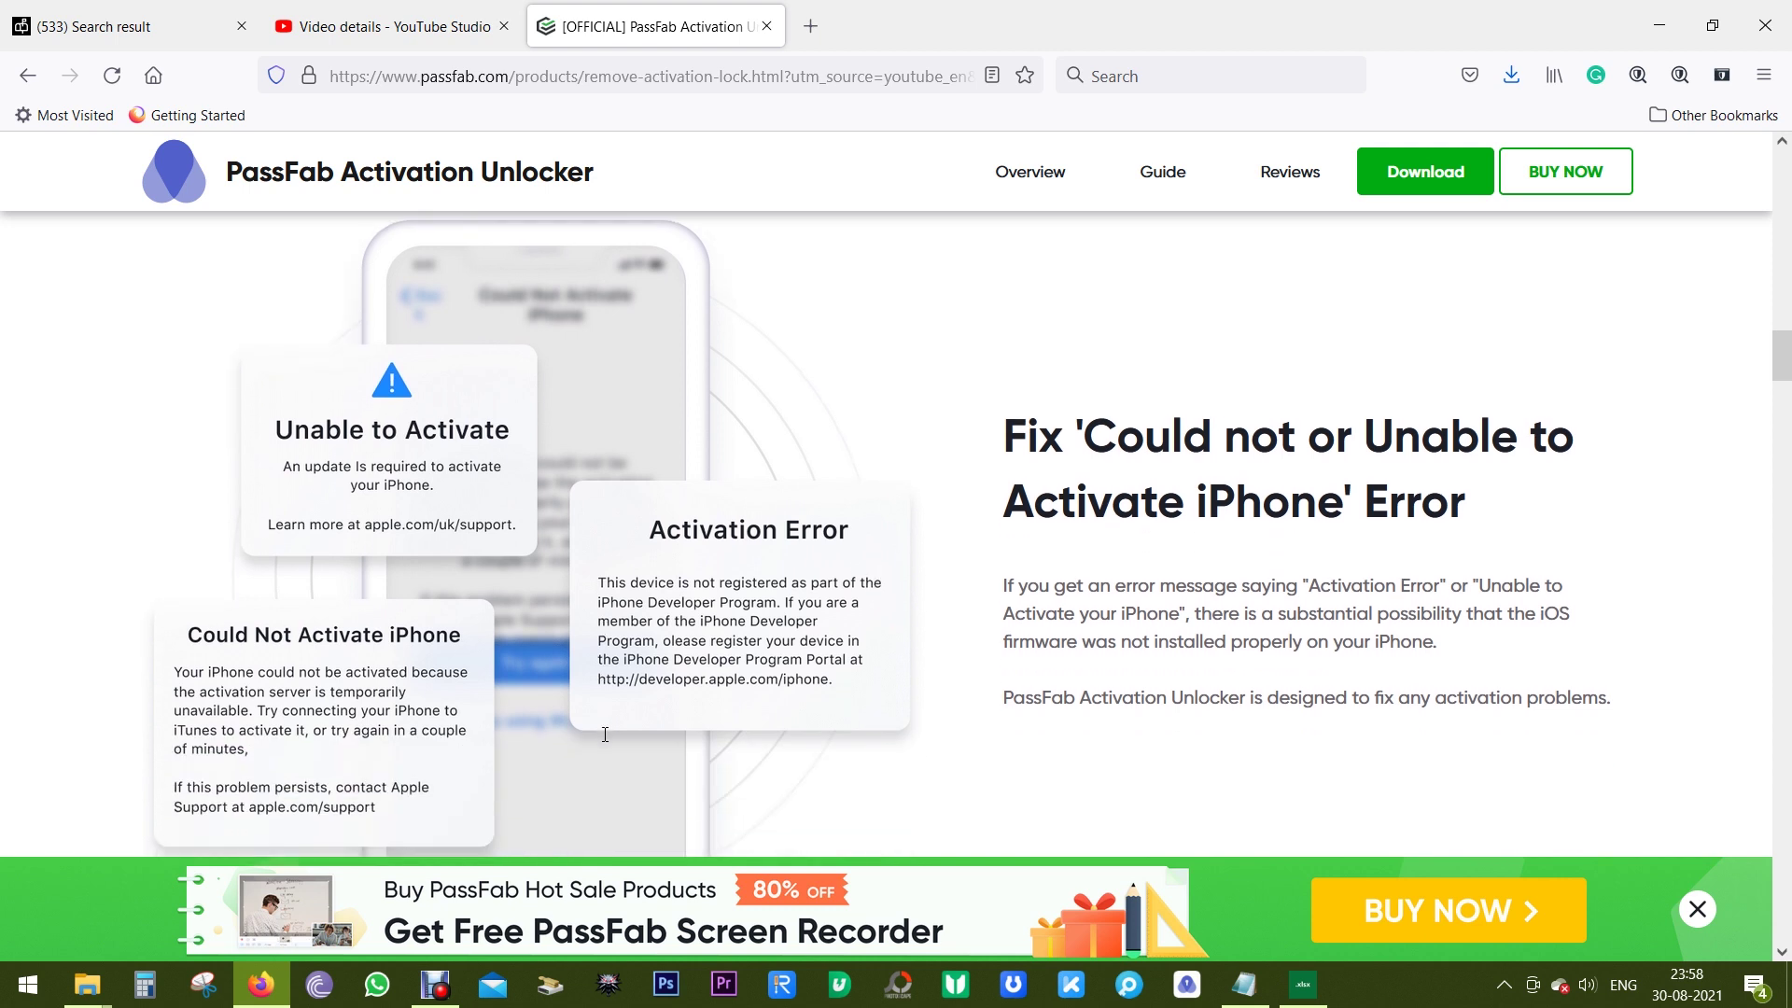
pyautogui.scroll(-3, 605, 734)
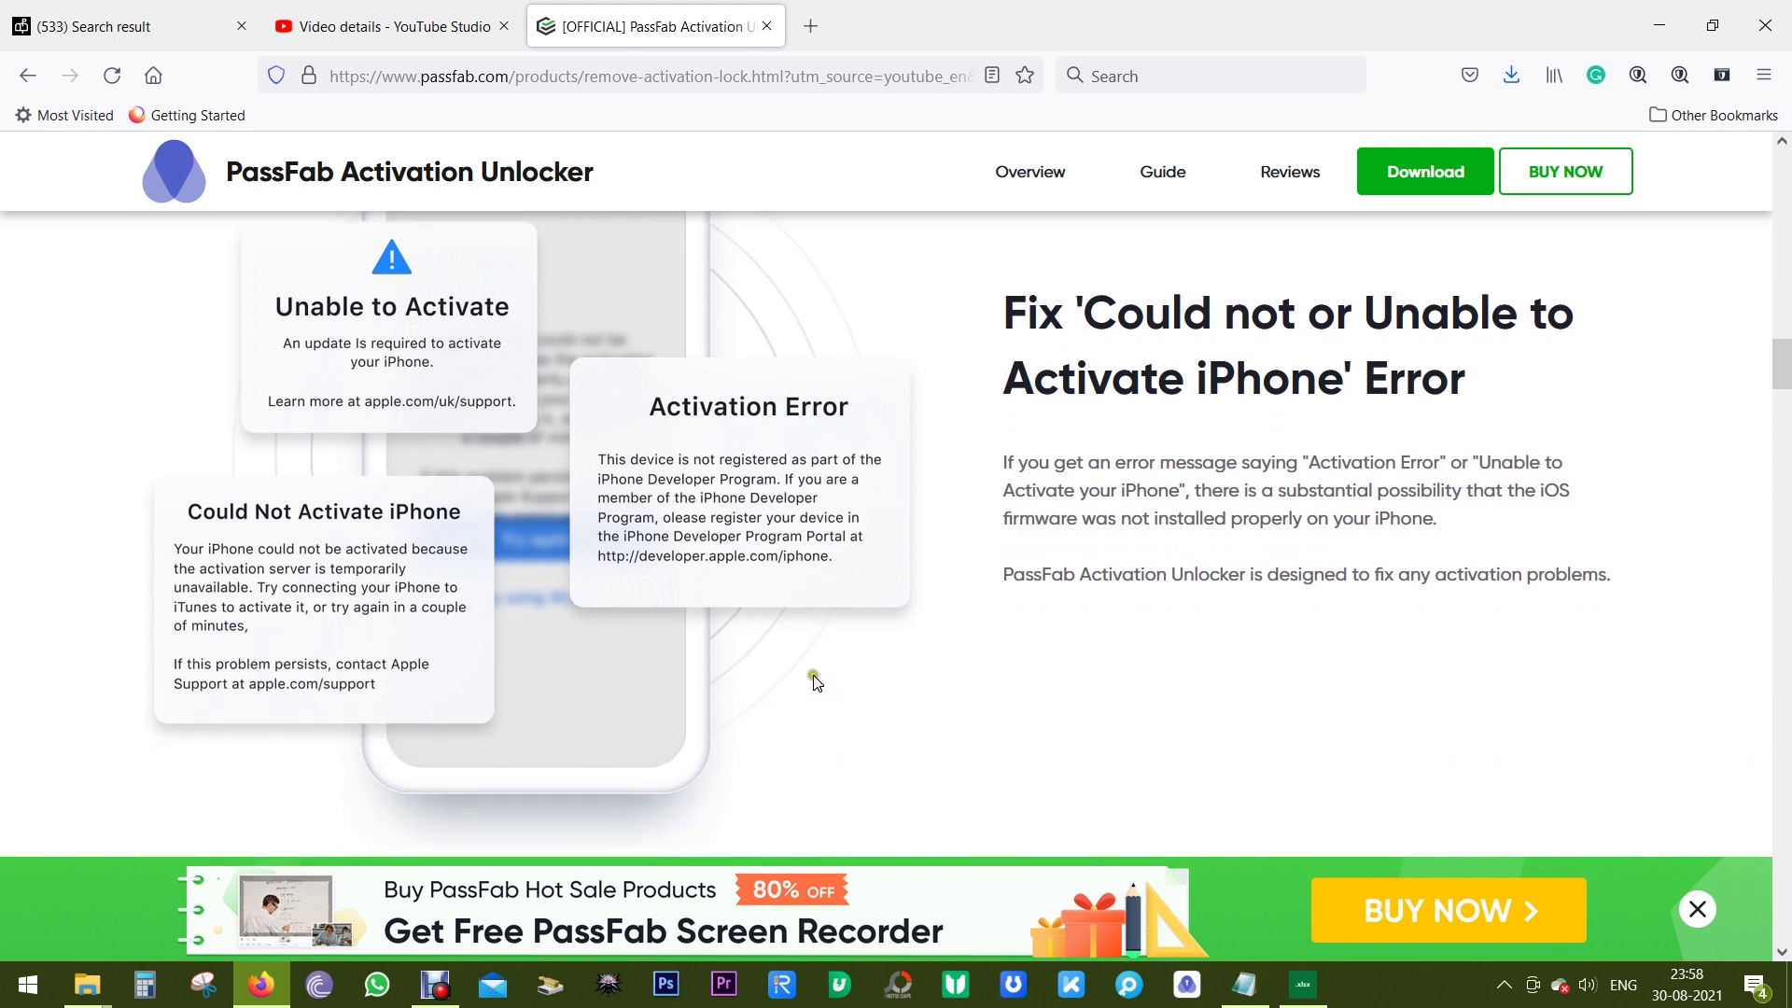
pyautogui.moveTo(1085, 300); pyautogui.dragTo(1575, 297)
pyautogui.moveTo(1008, 375); pyautogui.dragTo(1349, 385)
pyautogui.click(1344, 385)
pyautogui.moveTo(1004, 519); pyautogui.dragTo(1437, 532)
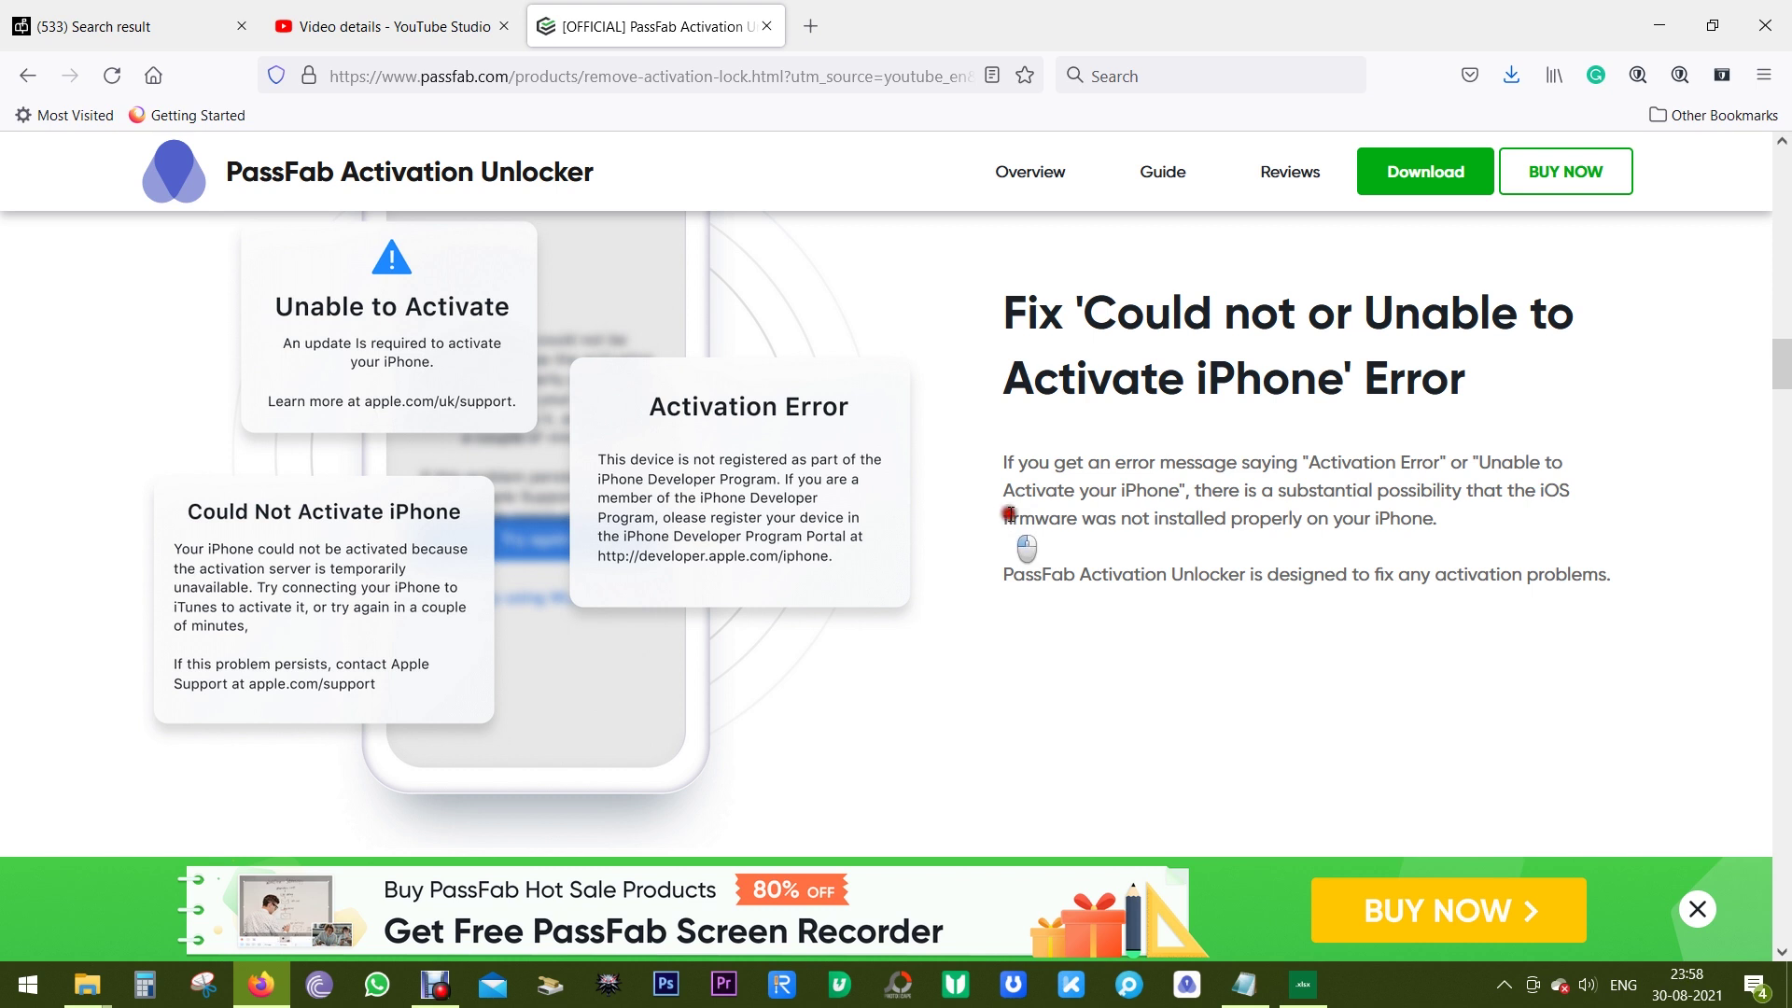
# Expand the Reminders box and mark the illegal-use, SIM card feature and Wi-Fi/App Store notes
pyautogui.click(1332, 550)
pyautogui.scroll(-4, 1333, 541)
pyautogui.scroll(-4, 1332, 538)
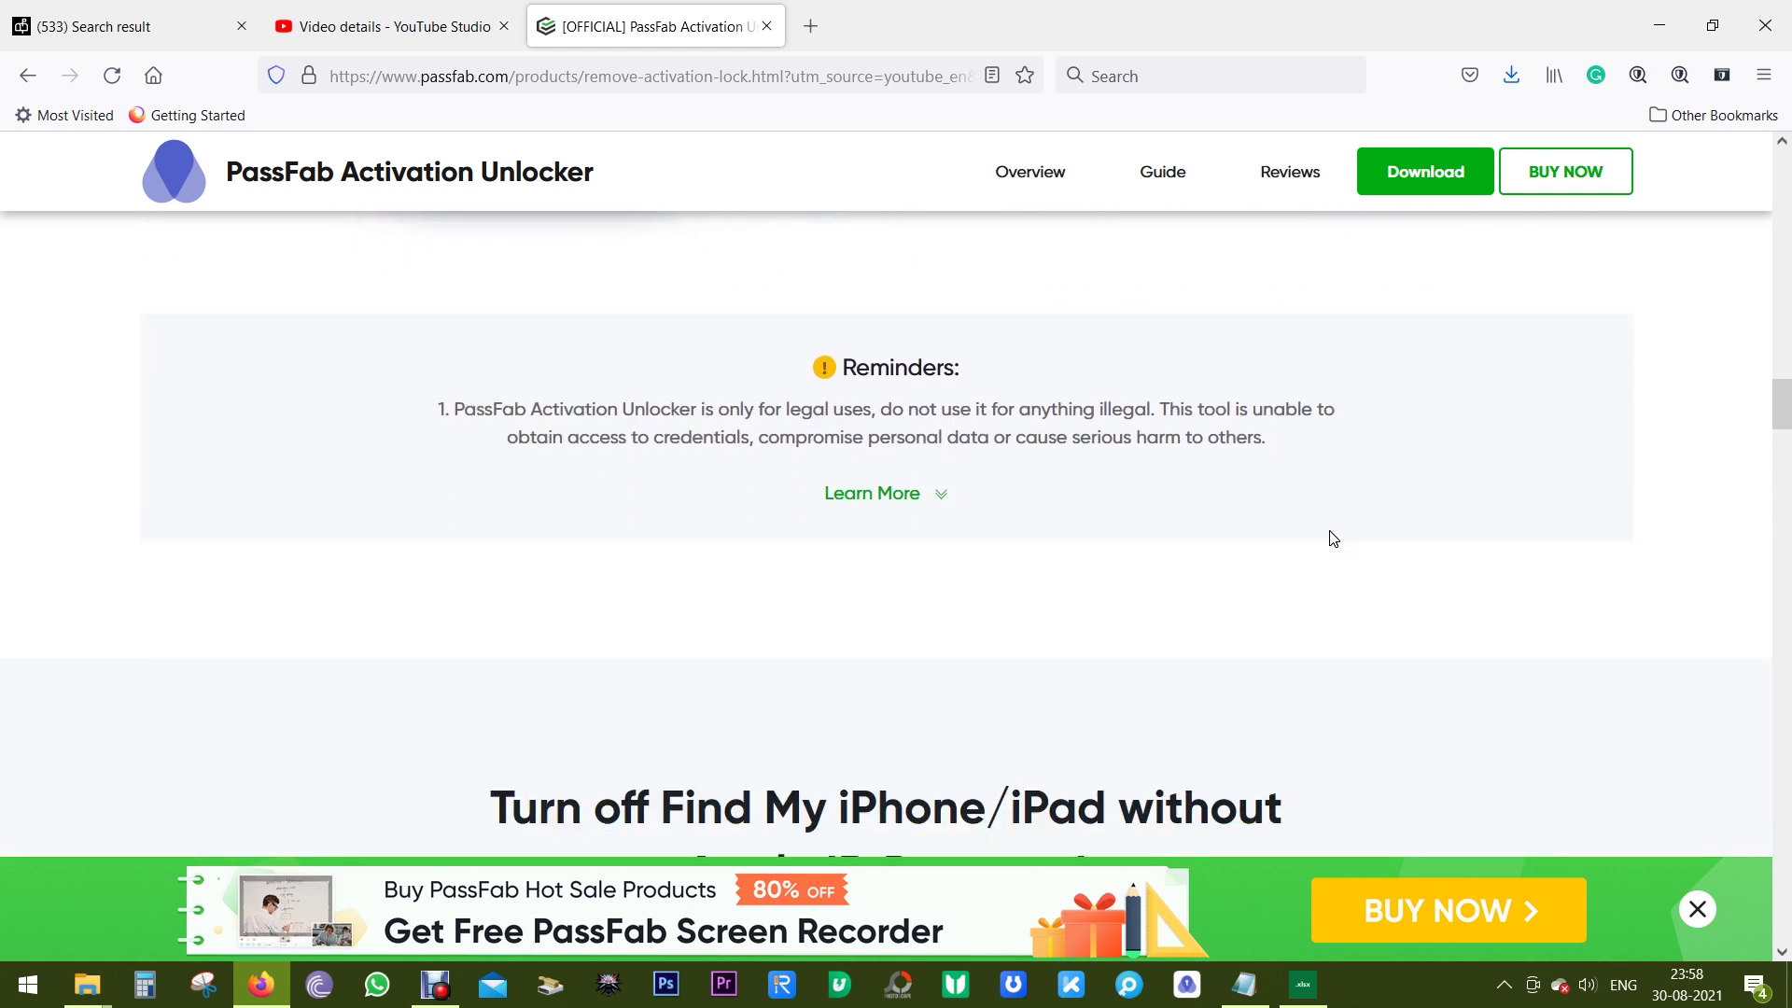
pyautogui.click(936, 495)
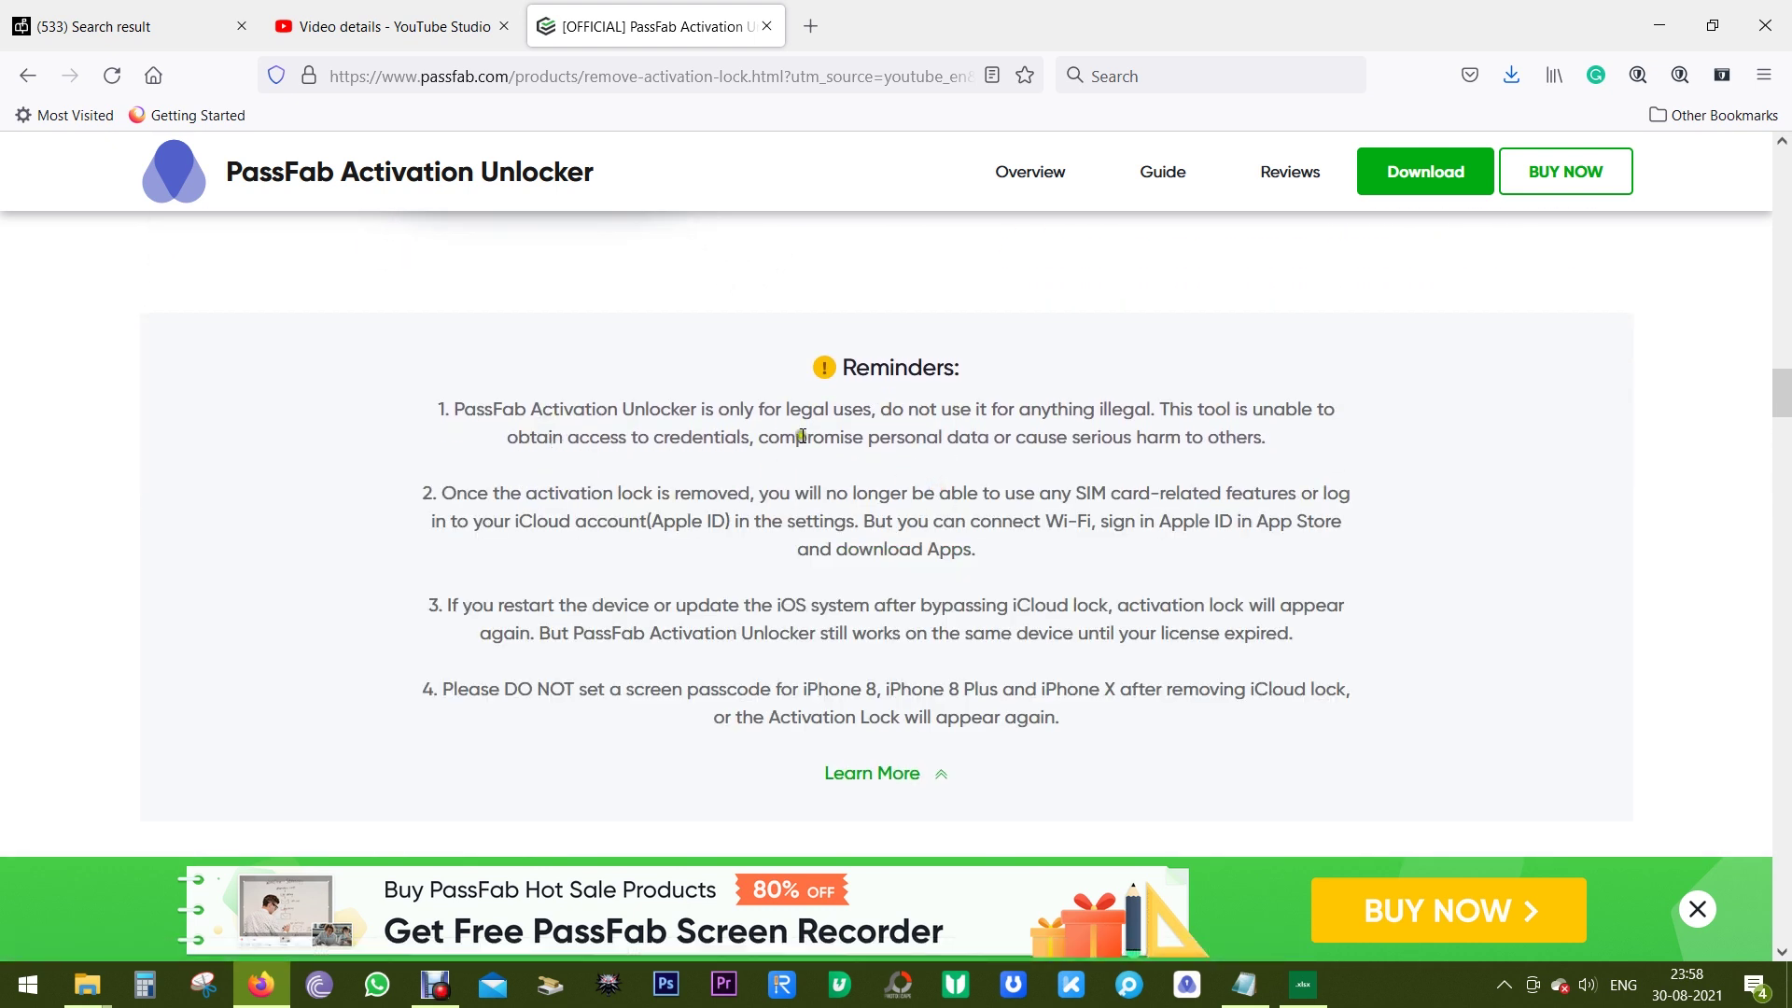
pyautogui.moveTo(1019, 410); pyautogui.dragTo(1151, 411)
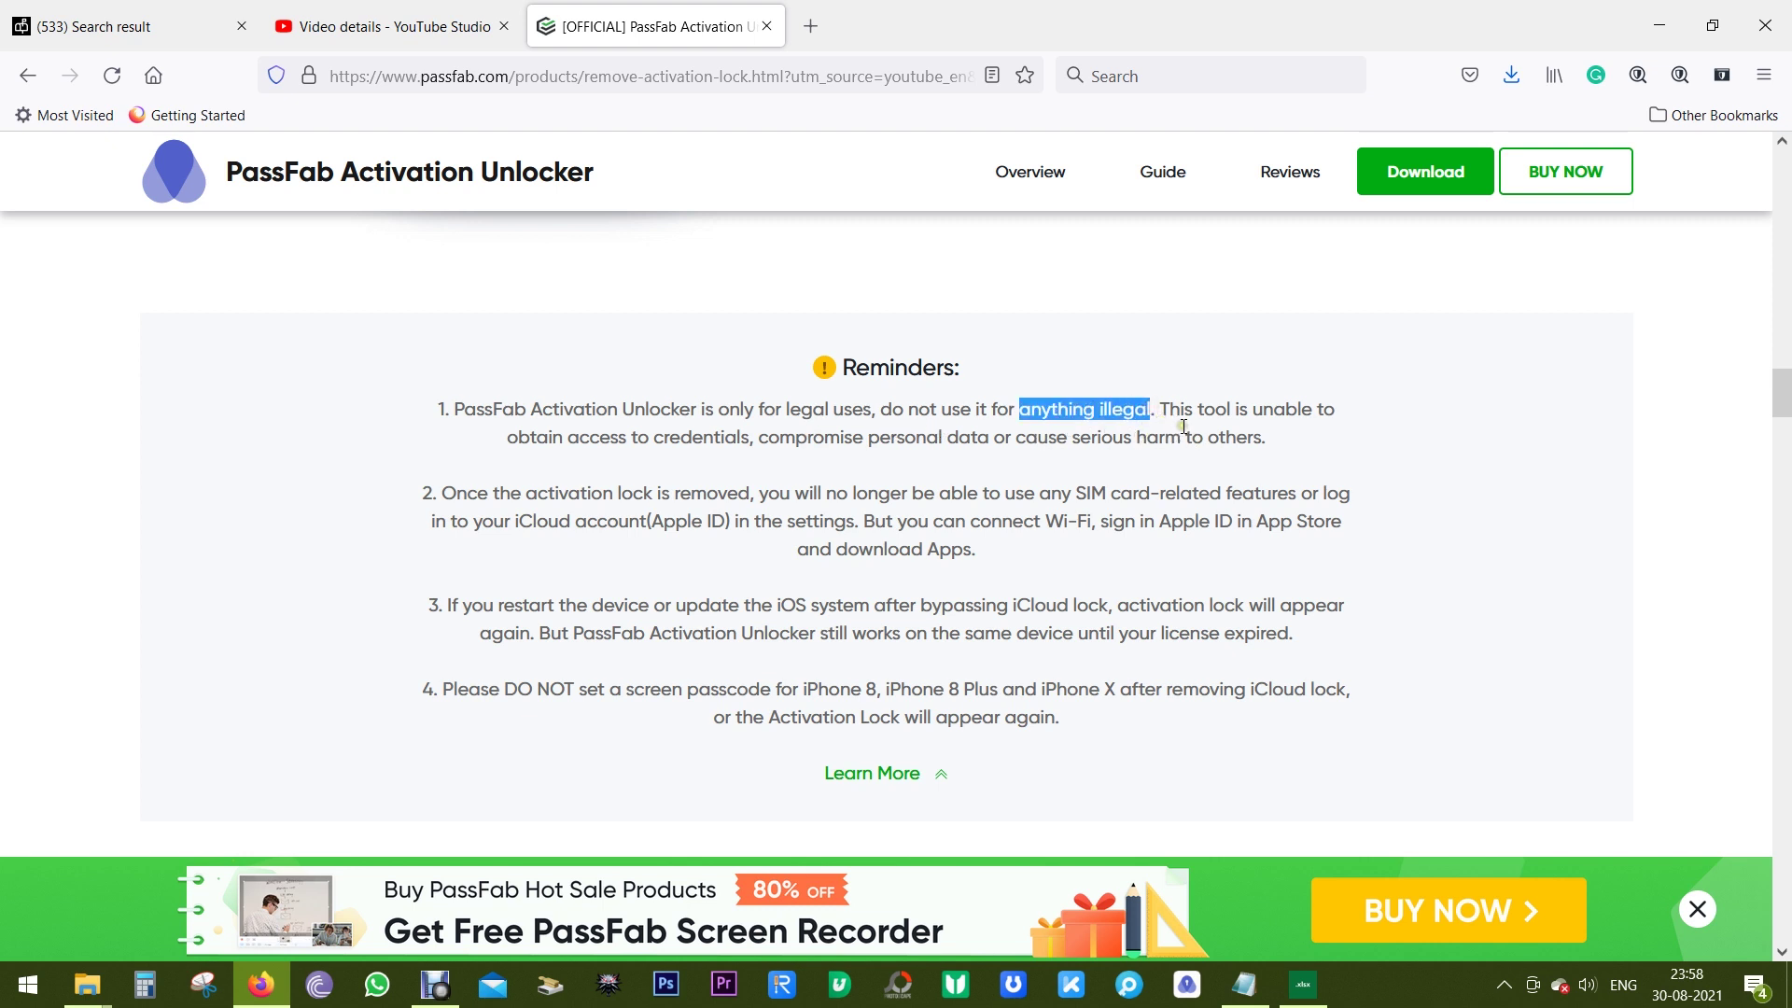
pyautogui.click(1262, 430)
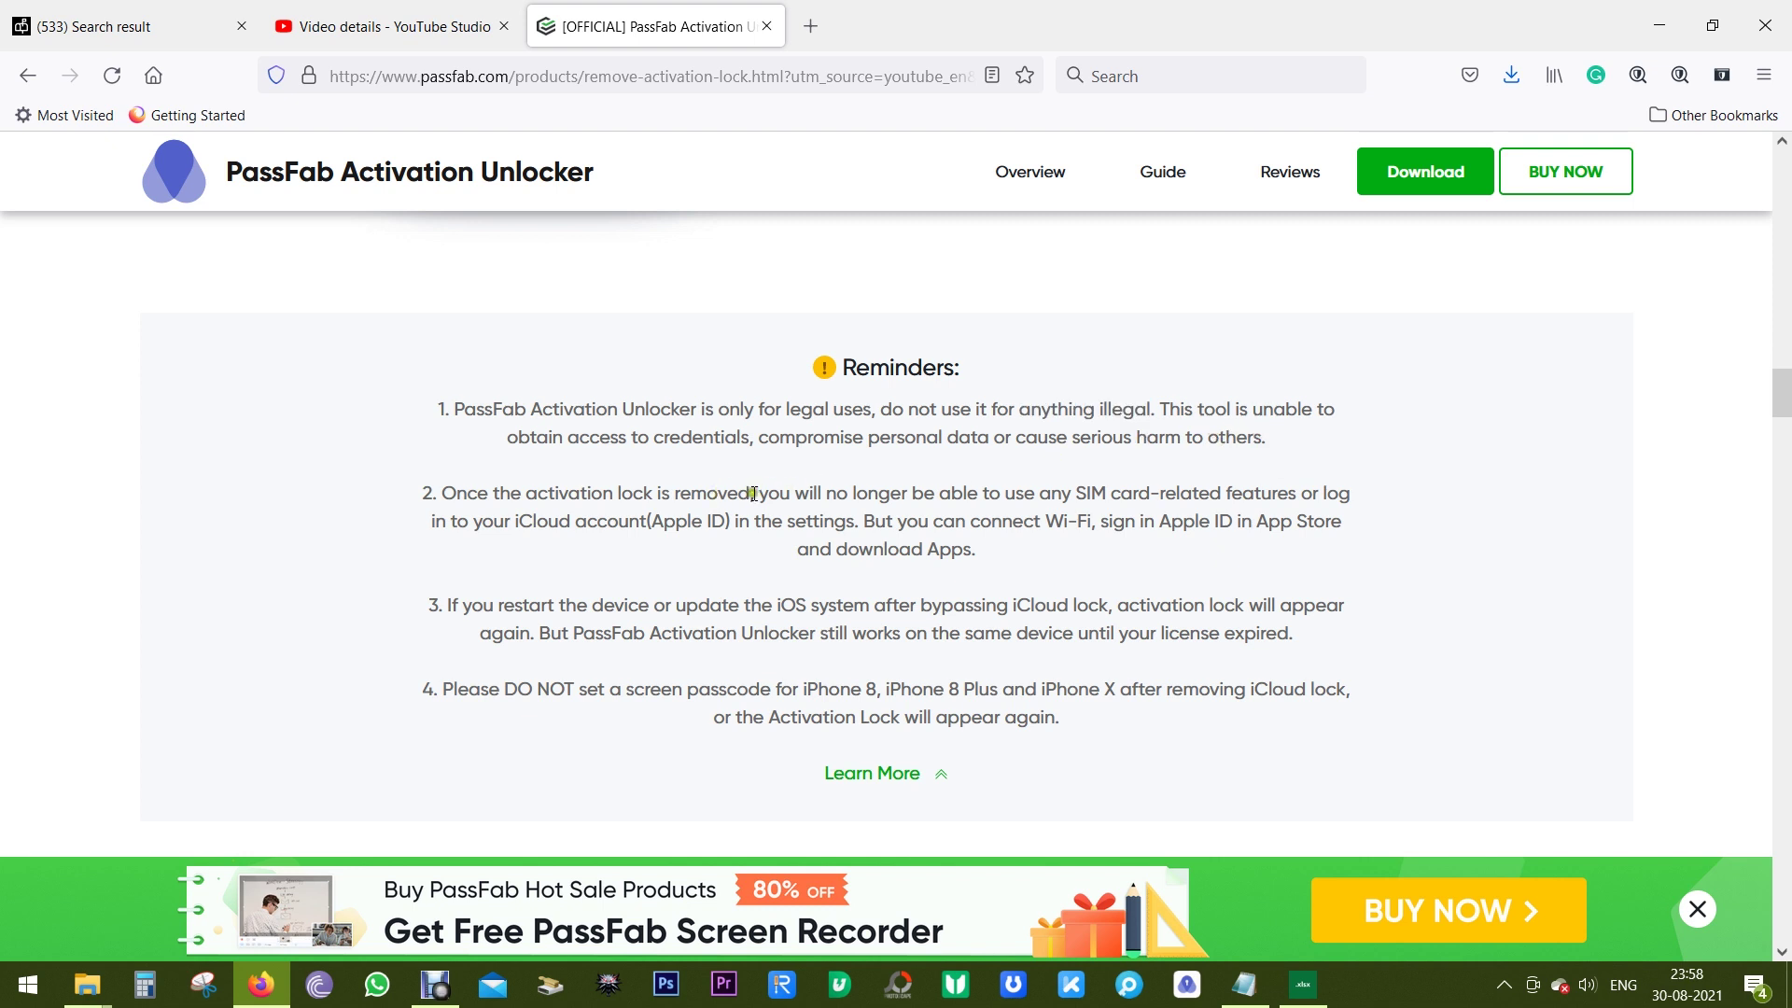
pyautogui.moveTo(1008, 494); pyautogui.dragTo(1307, 497)
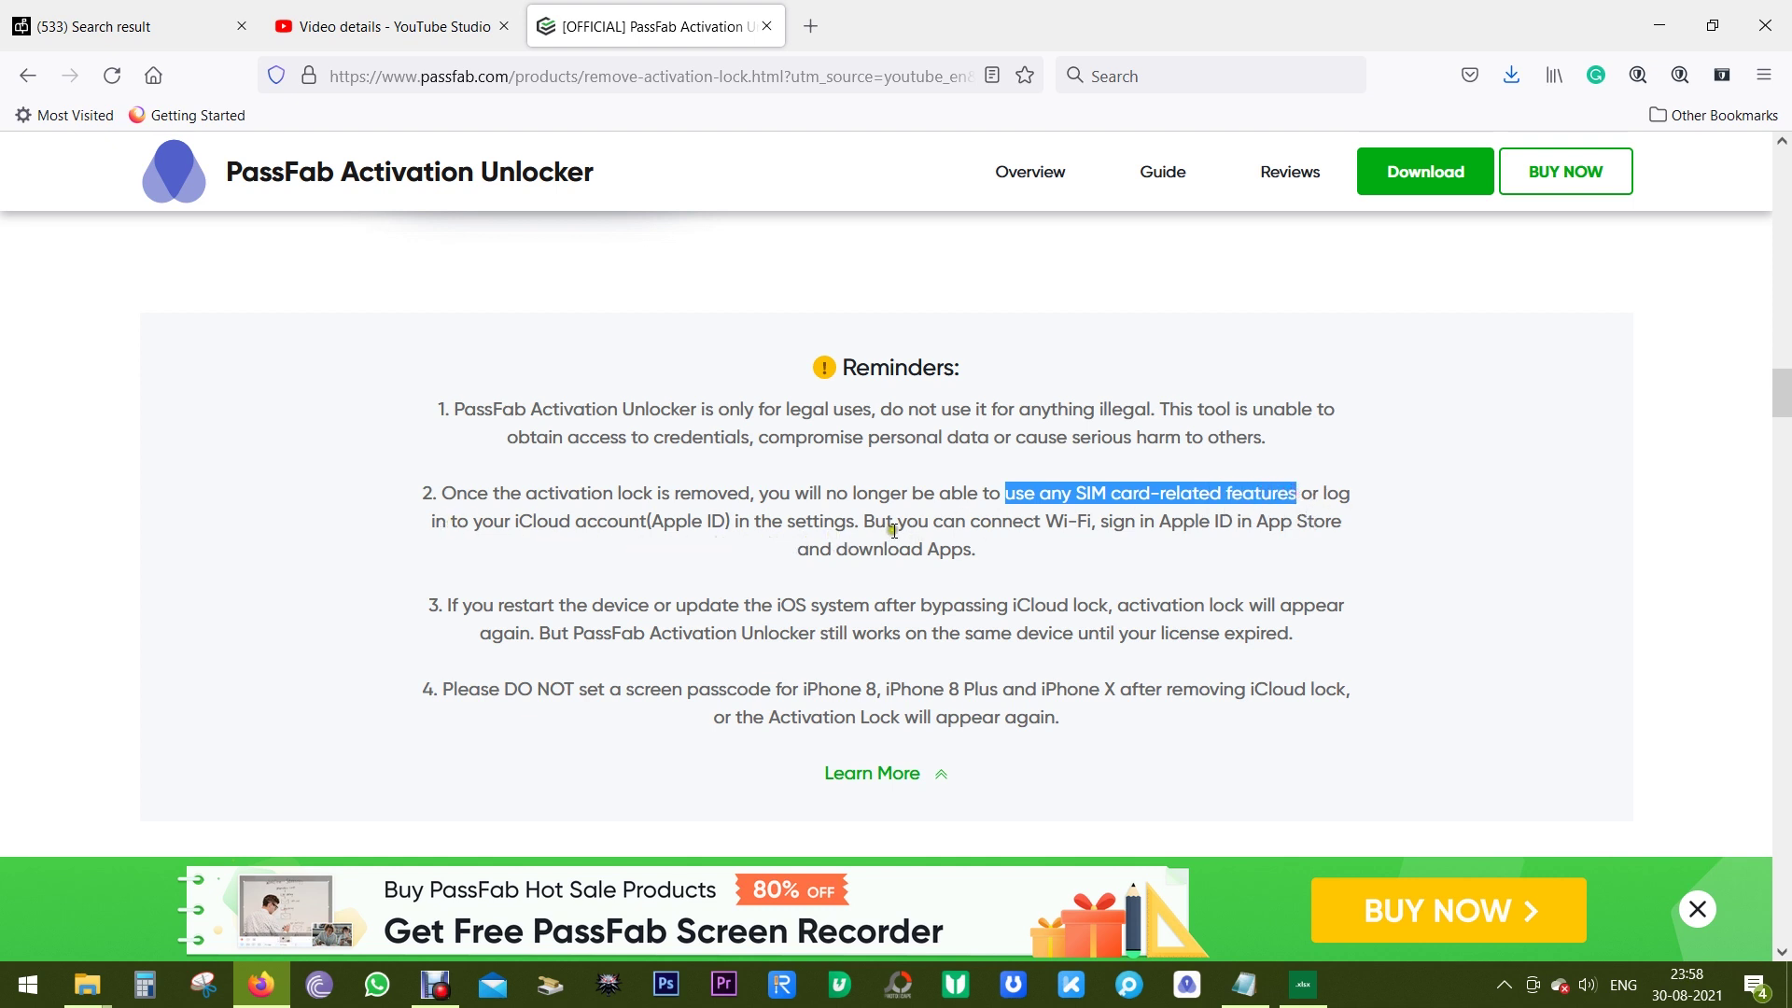
pyautogui.moveTo(969, 521); pyautogui.dragTo(1344, 520)
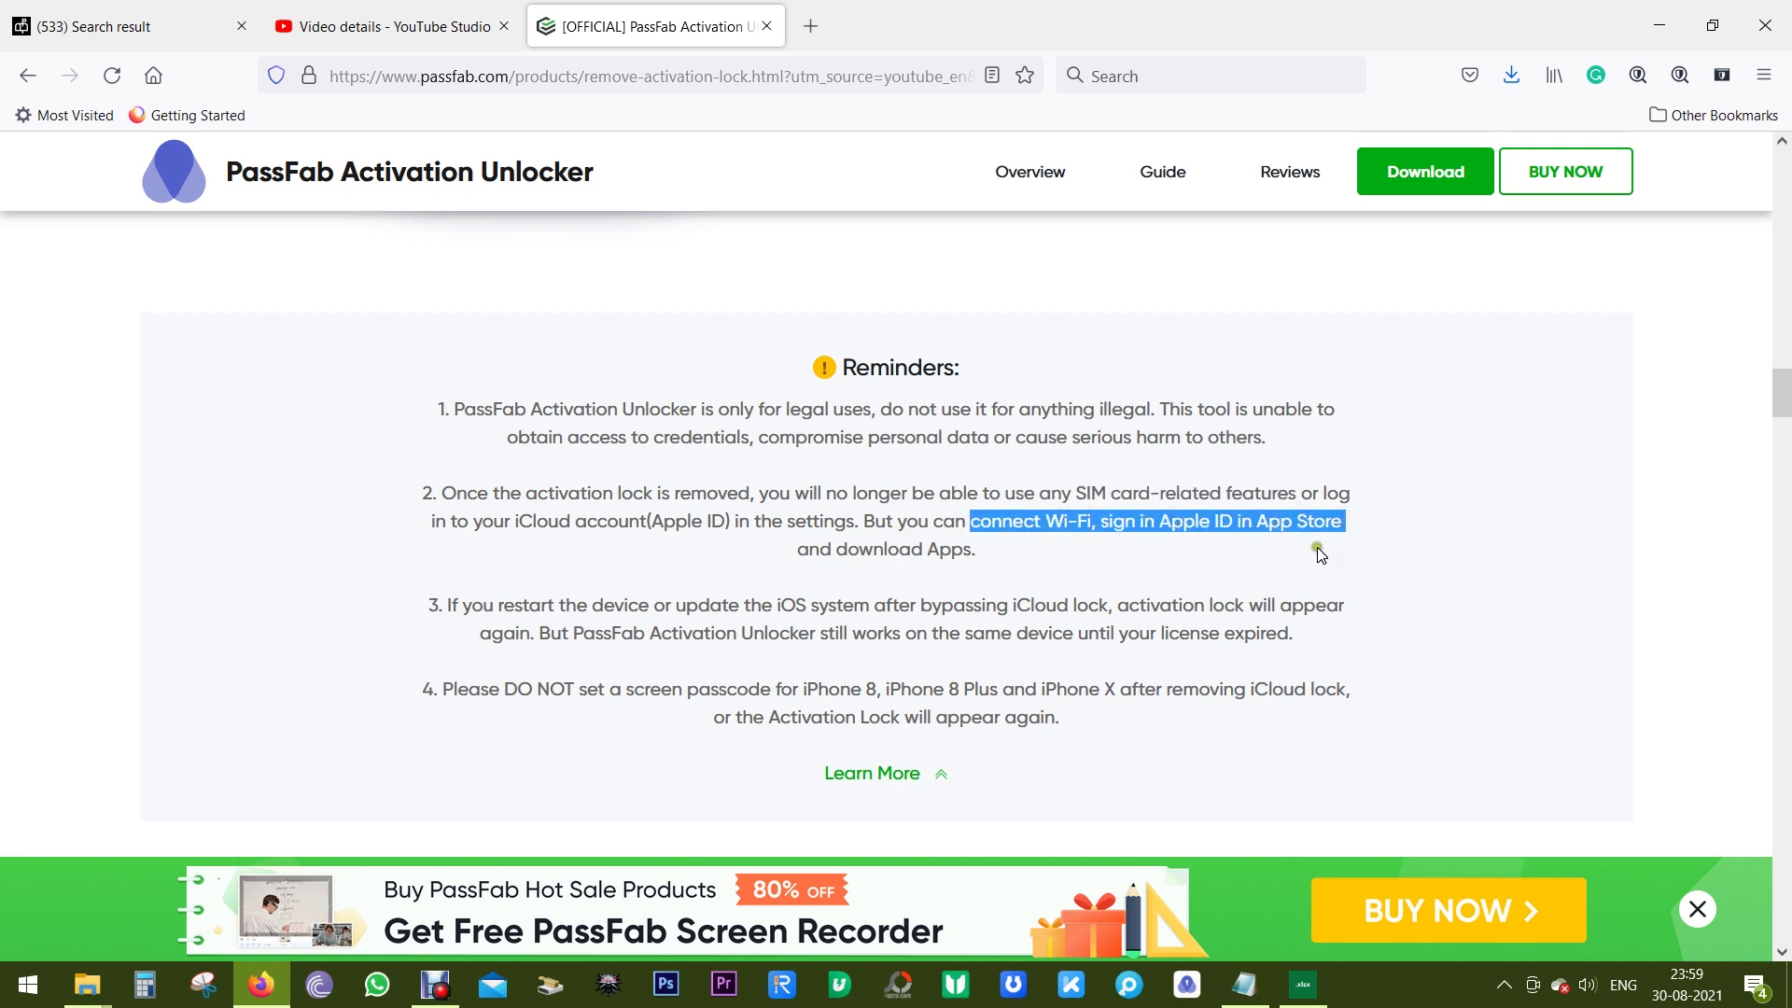
pyautogui.click(1310, 549)
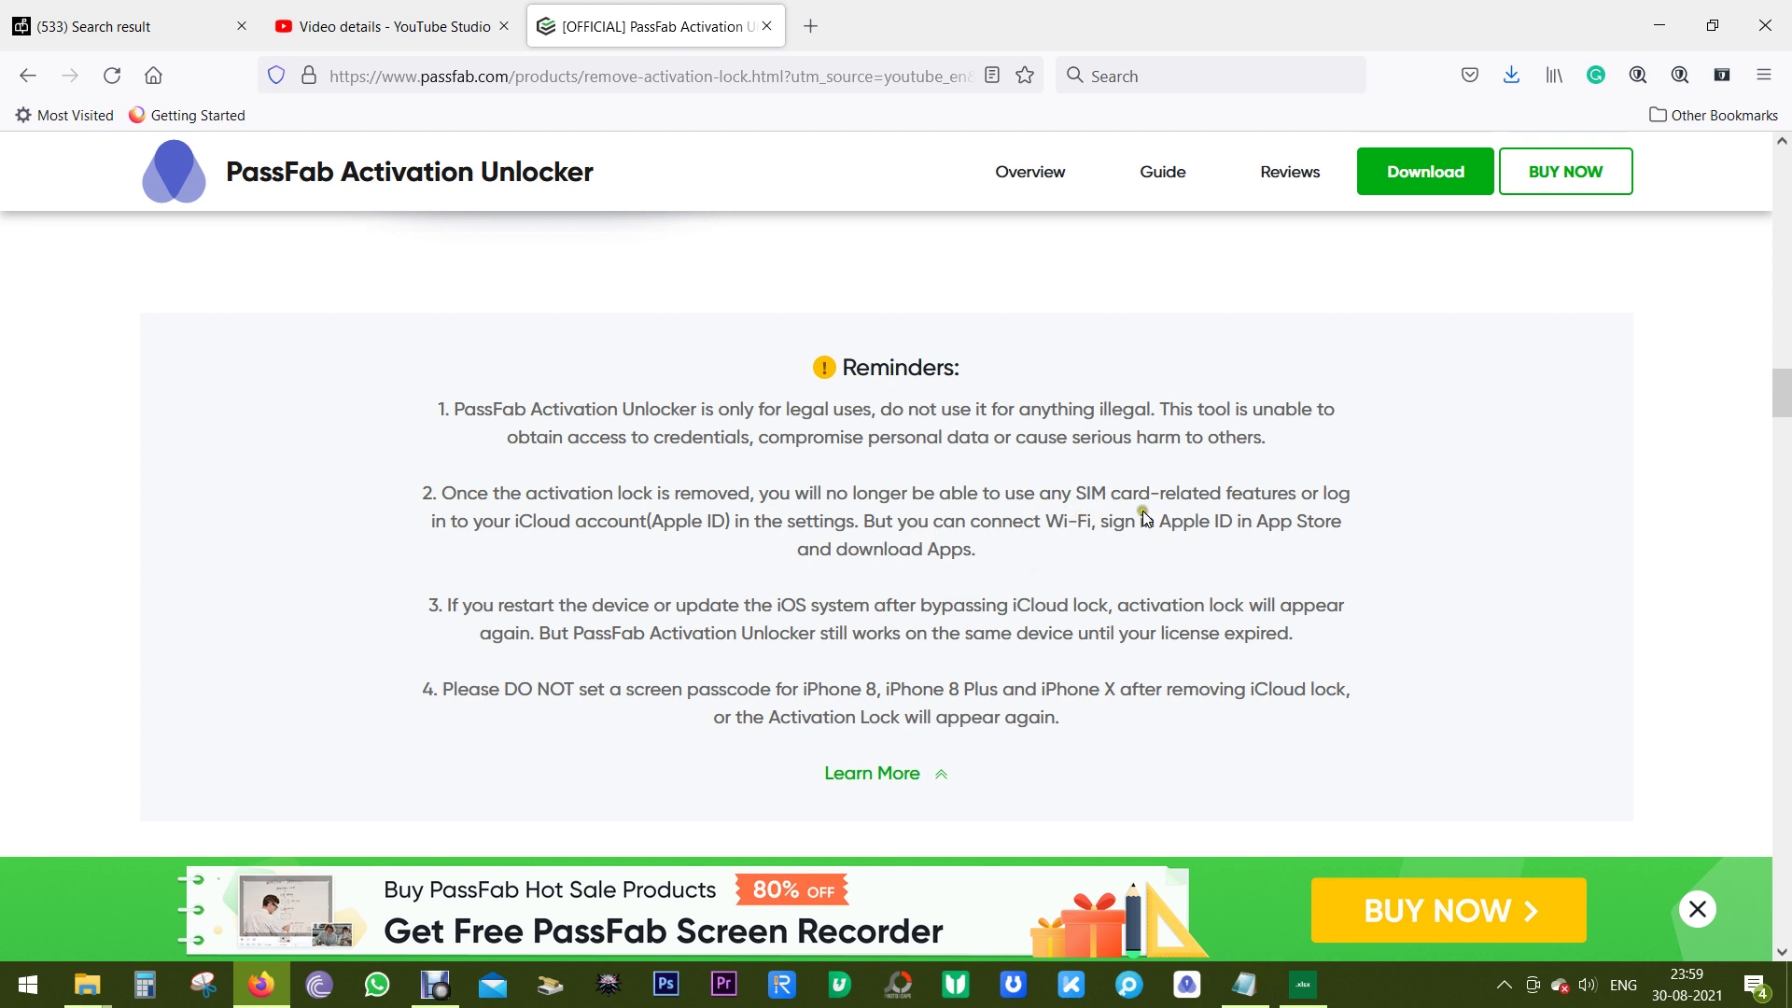
# Mark the restart/update warning, 'license expired', and the iPhone models listed in reminder 4
pyautogui.scroll(-3, 1205, 499)
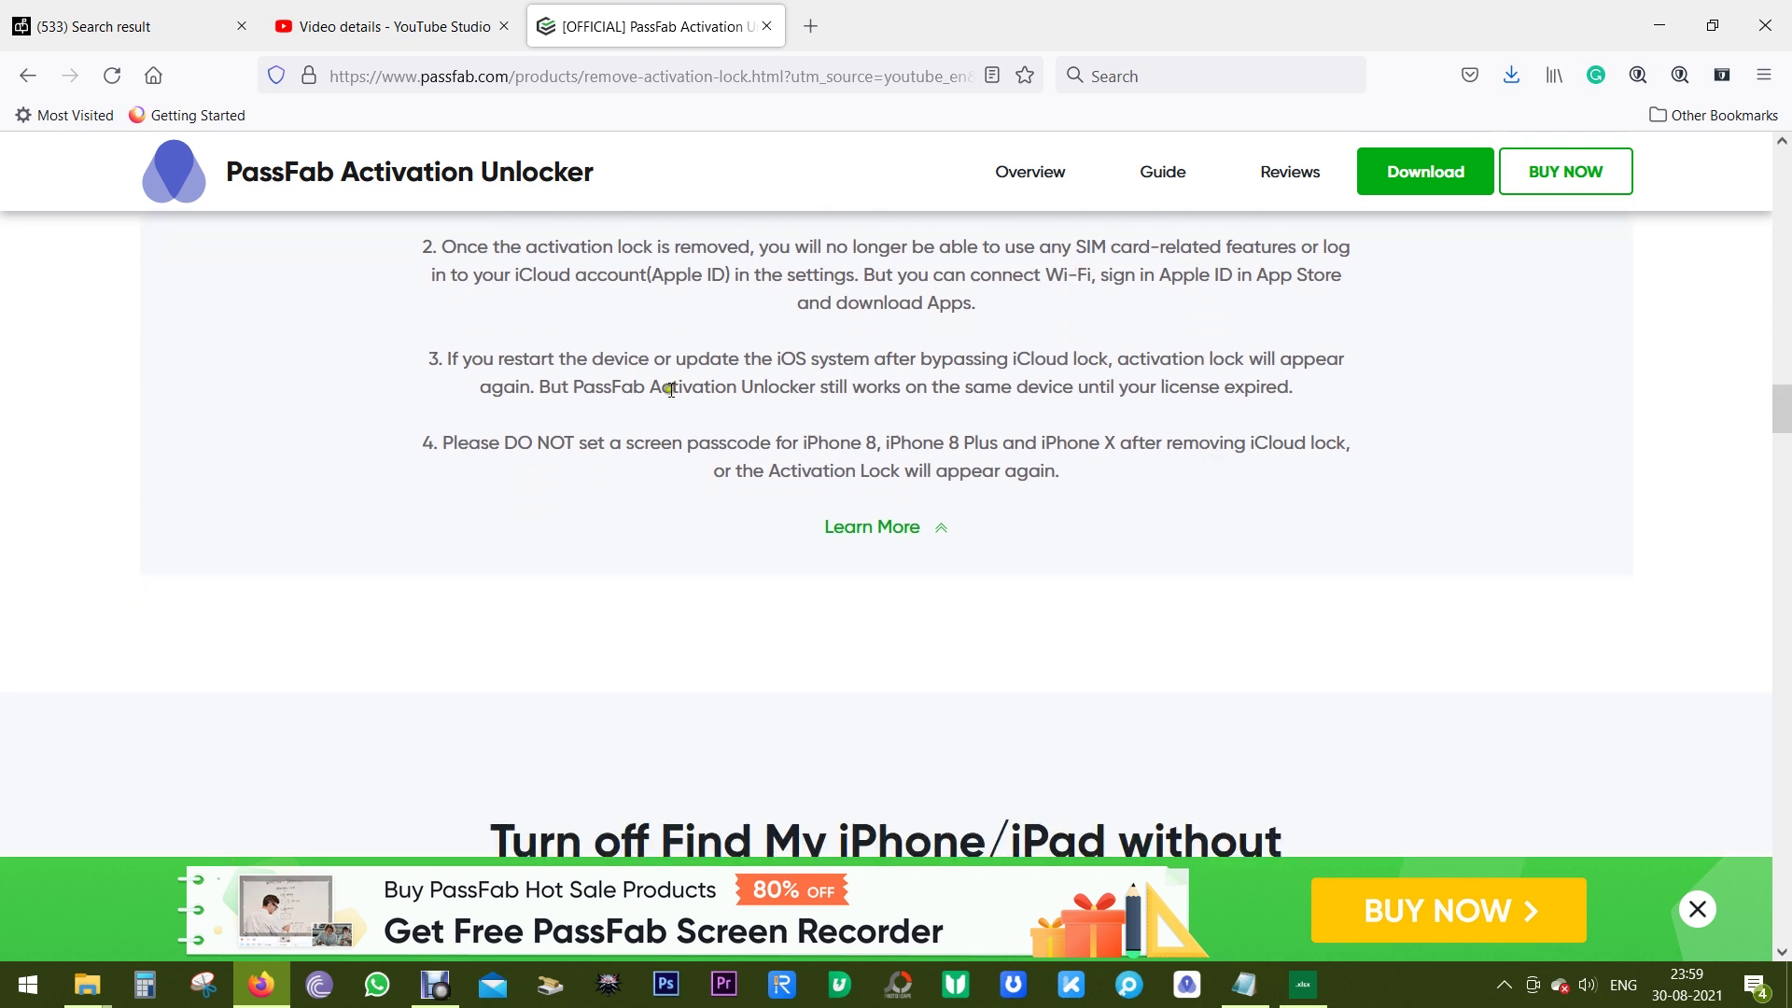
pyautogui.moveTo(496, 359); pyautogui.dragTo(962, 361)
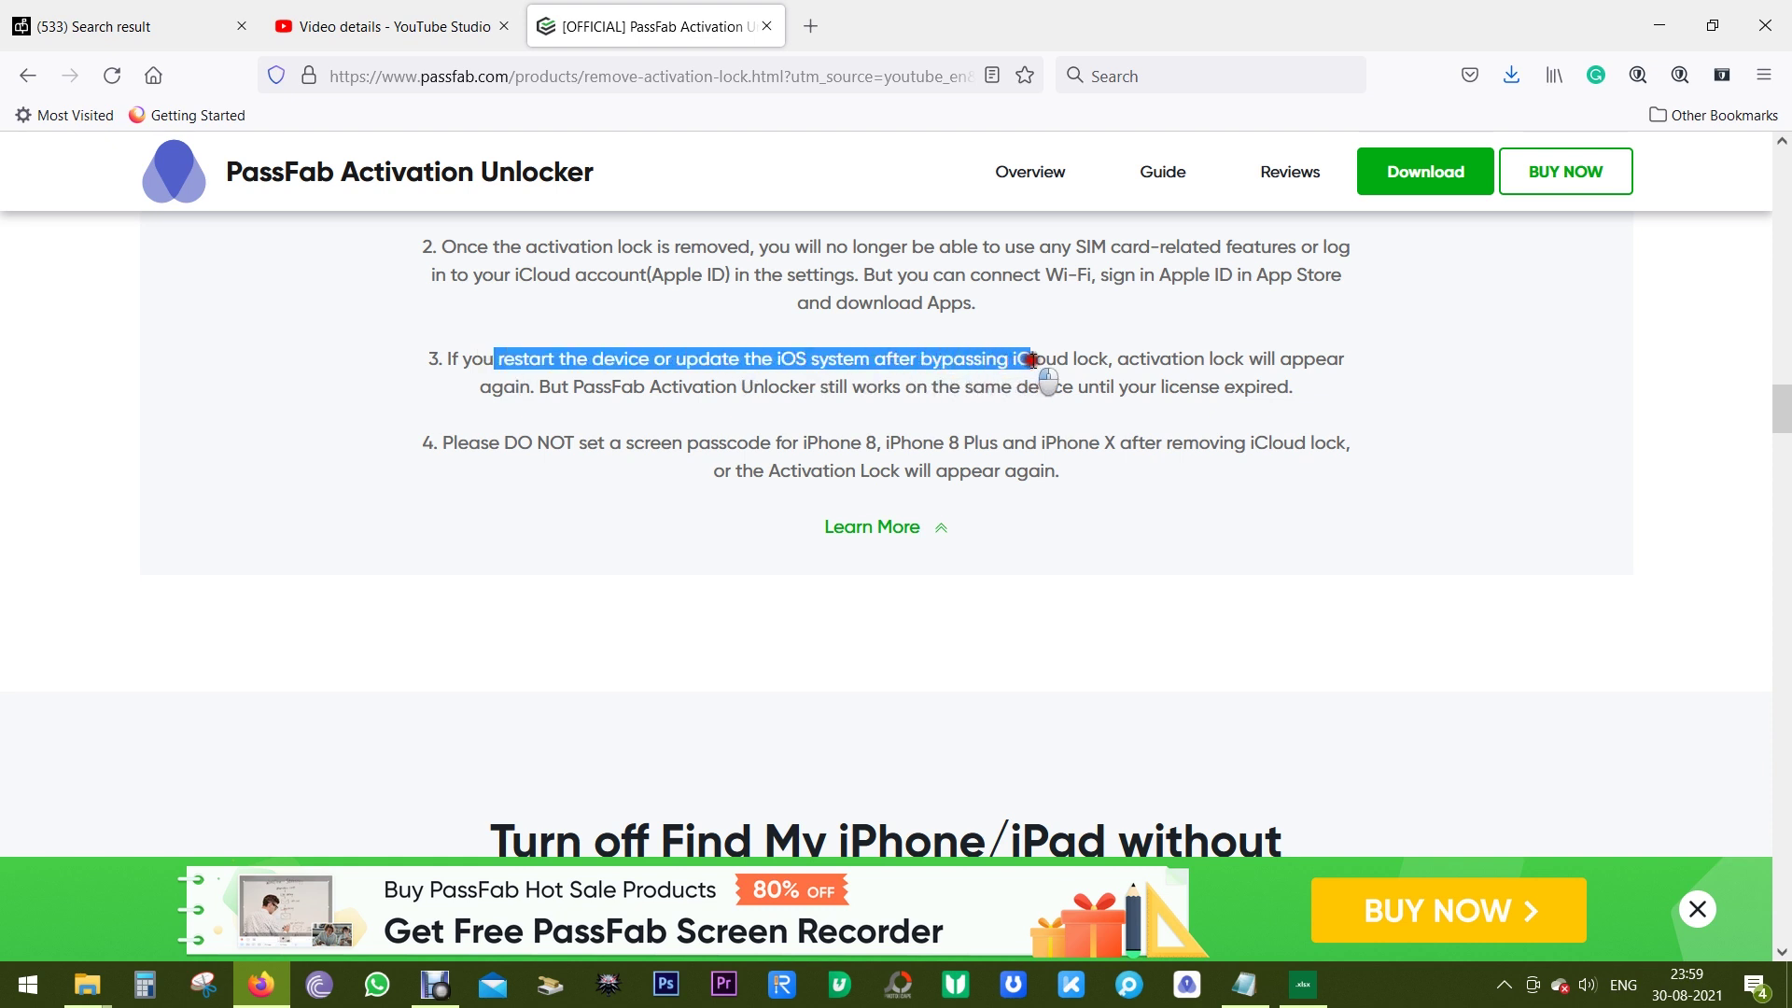
pyautogui.moveTo(962, 361); pyautogui.dragTo(1117, 361)
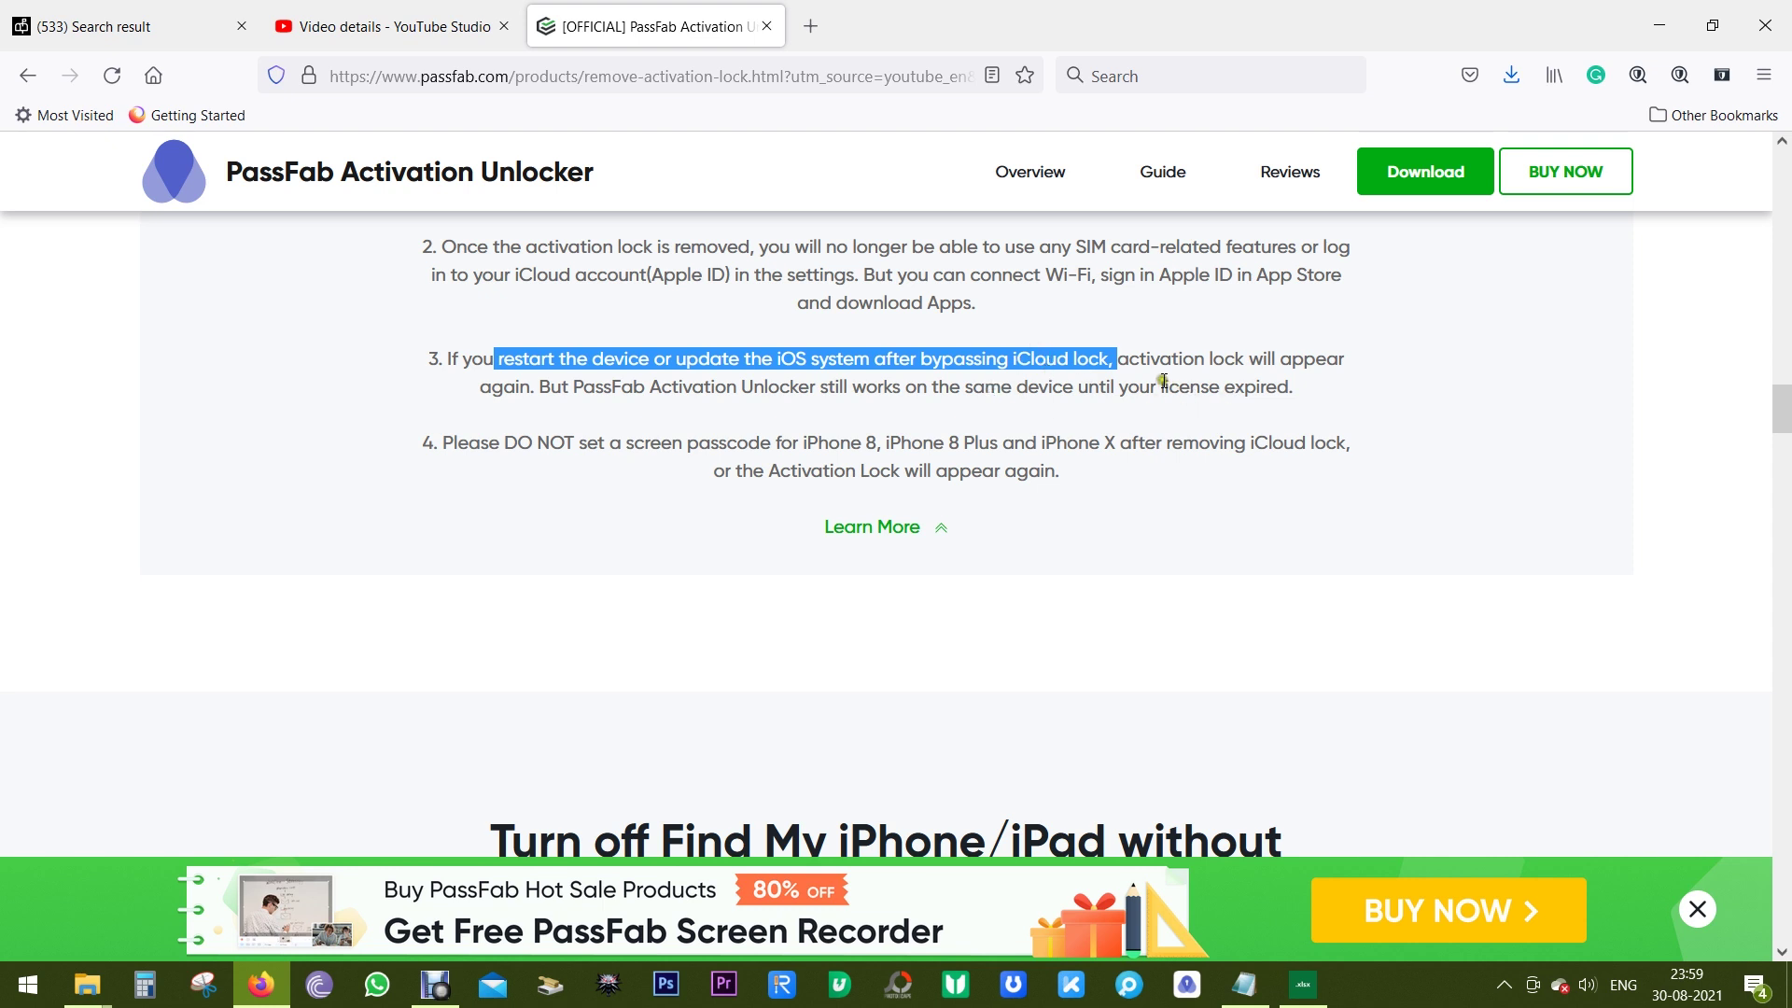
pyautogui.moveTo(1162, 384); pyautogui.dragTo(1302, 387)
pyautogui.click(1212, 411)
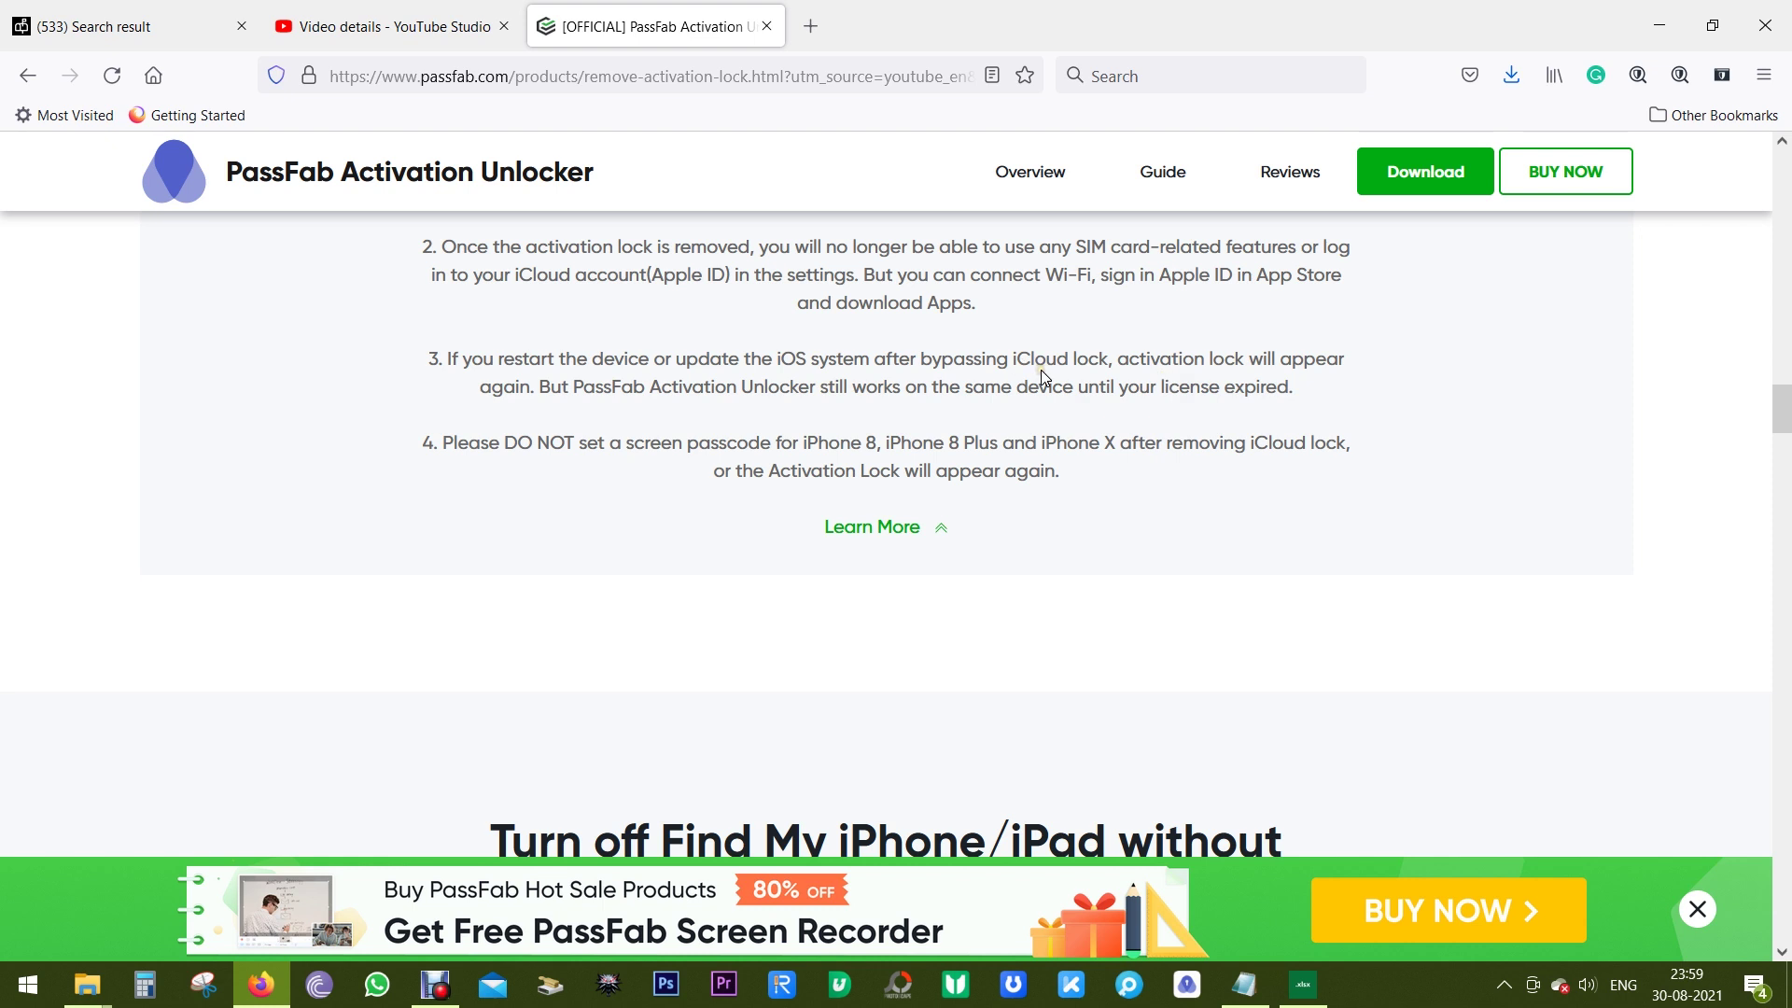
pyautogui.moveTo(1162, 385); pyautogui.dragTo(1286, 386)
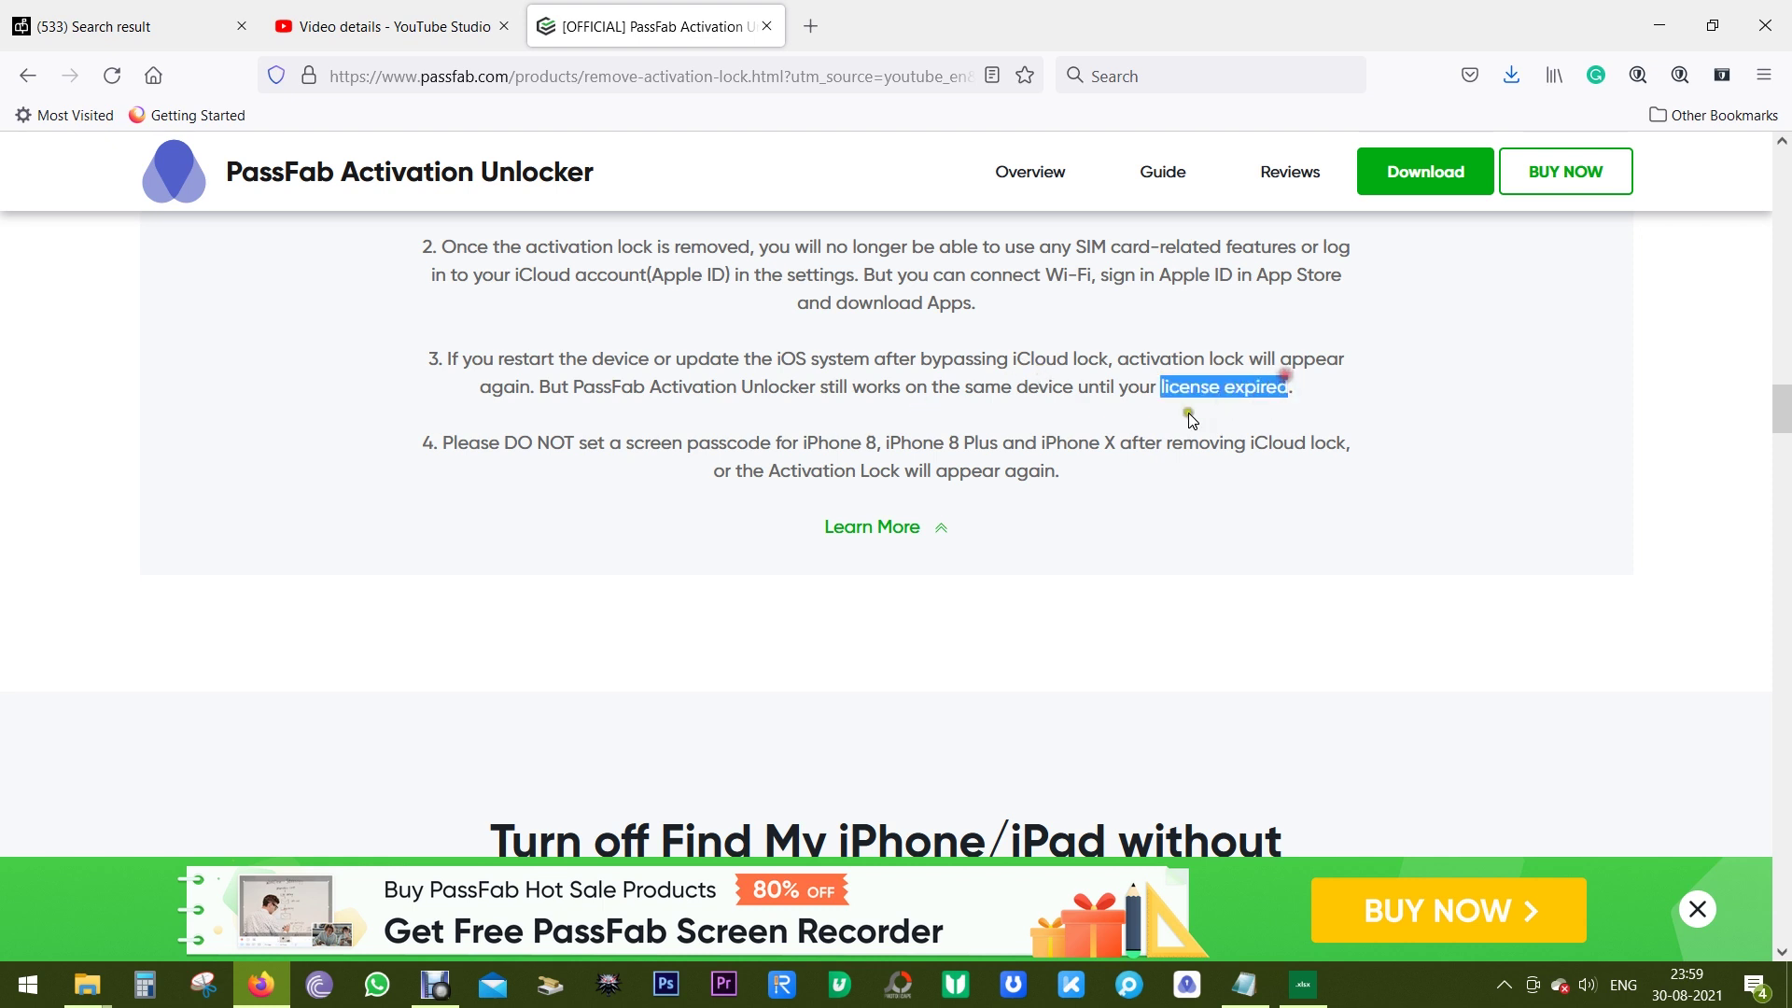
pyautogui.click(1212, 412)
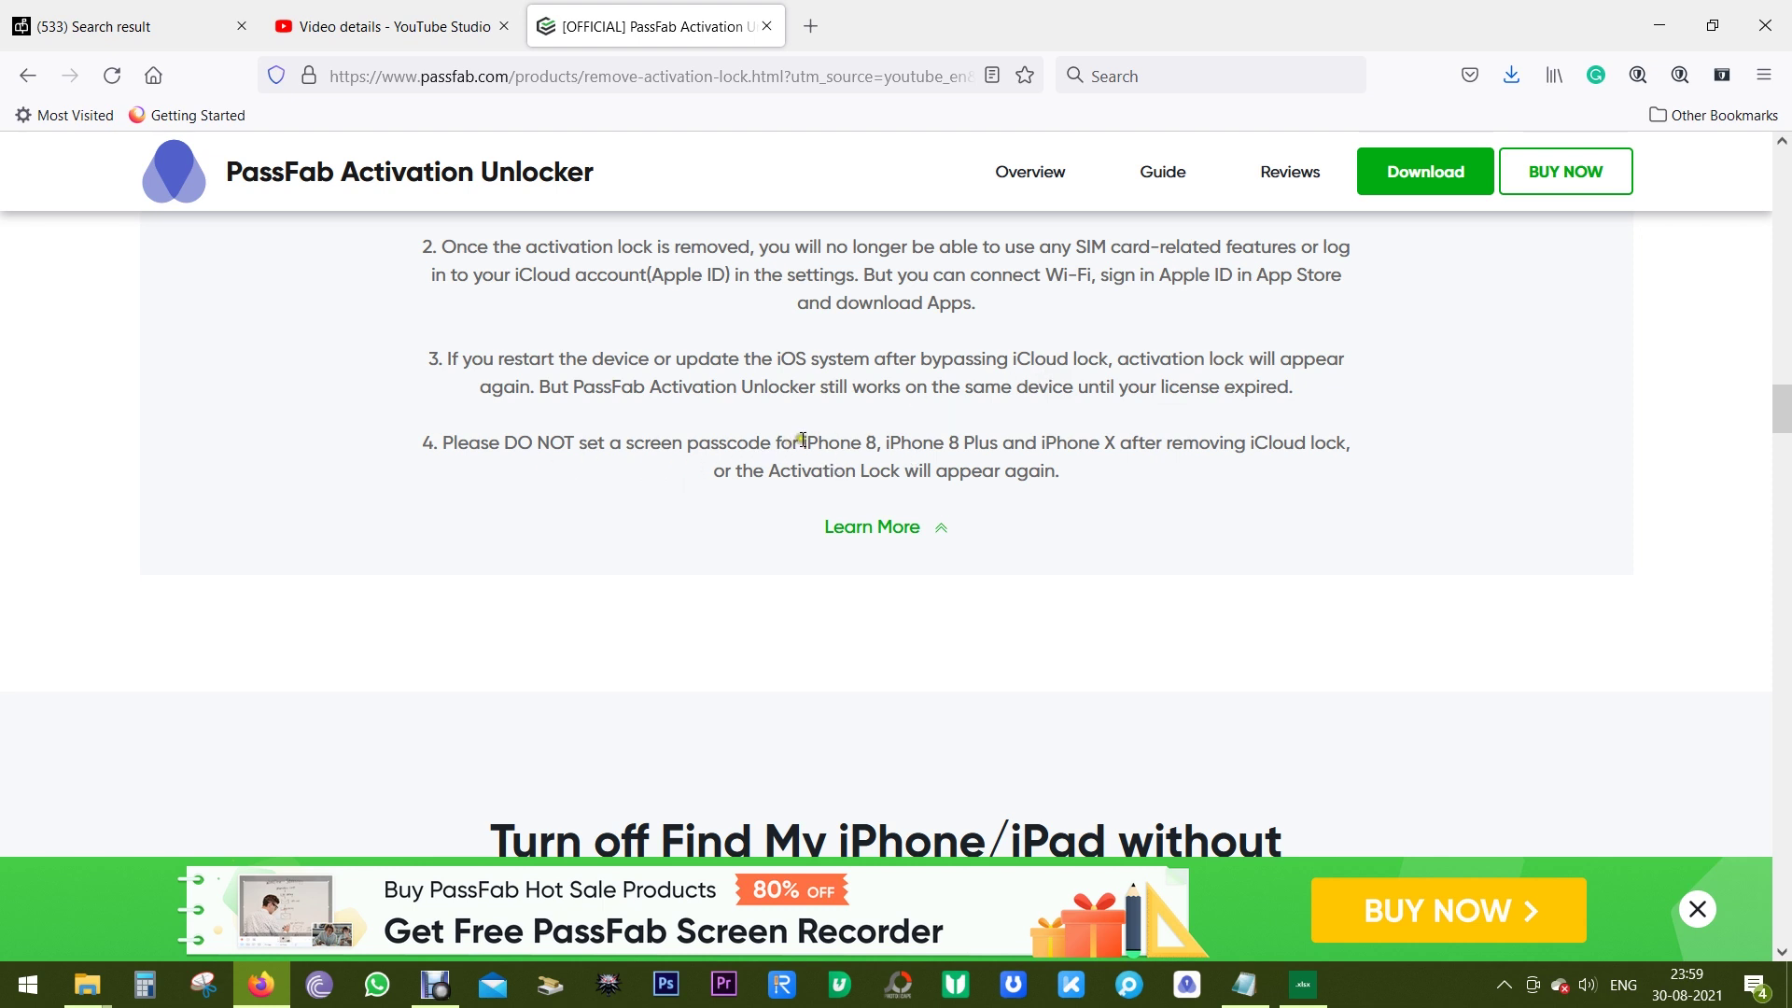
pyautogui.moveTo(802, 442); pyautogui.dragTo(1346, 442)
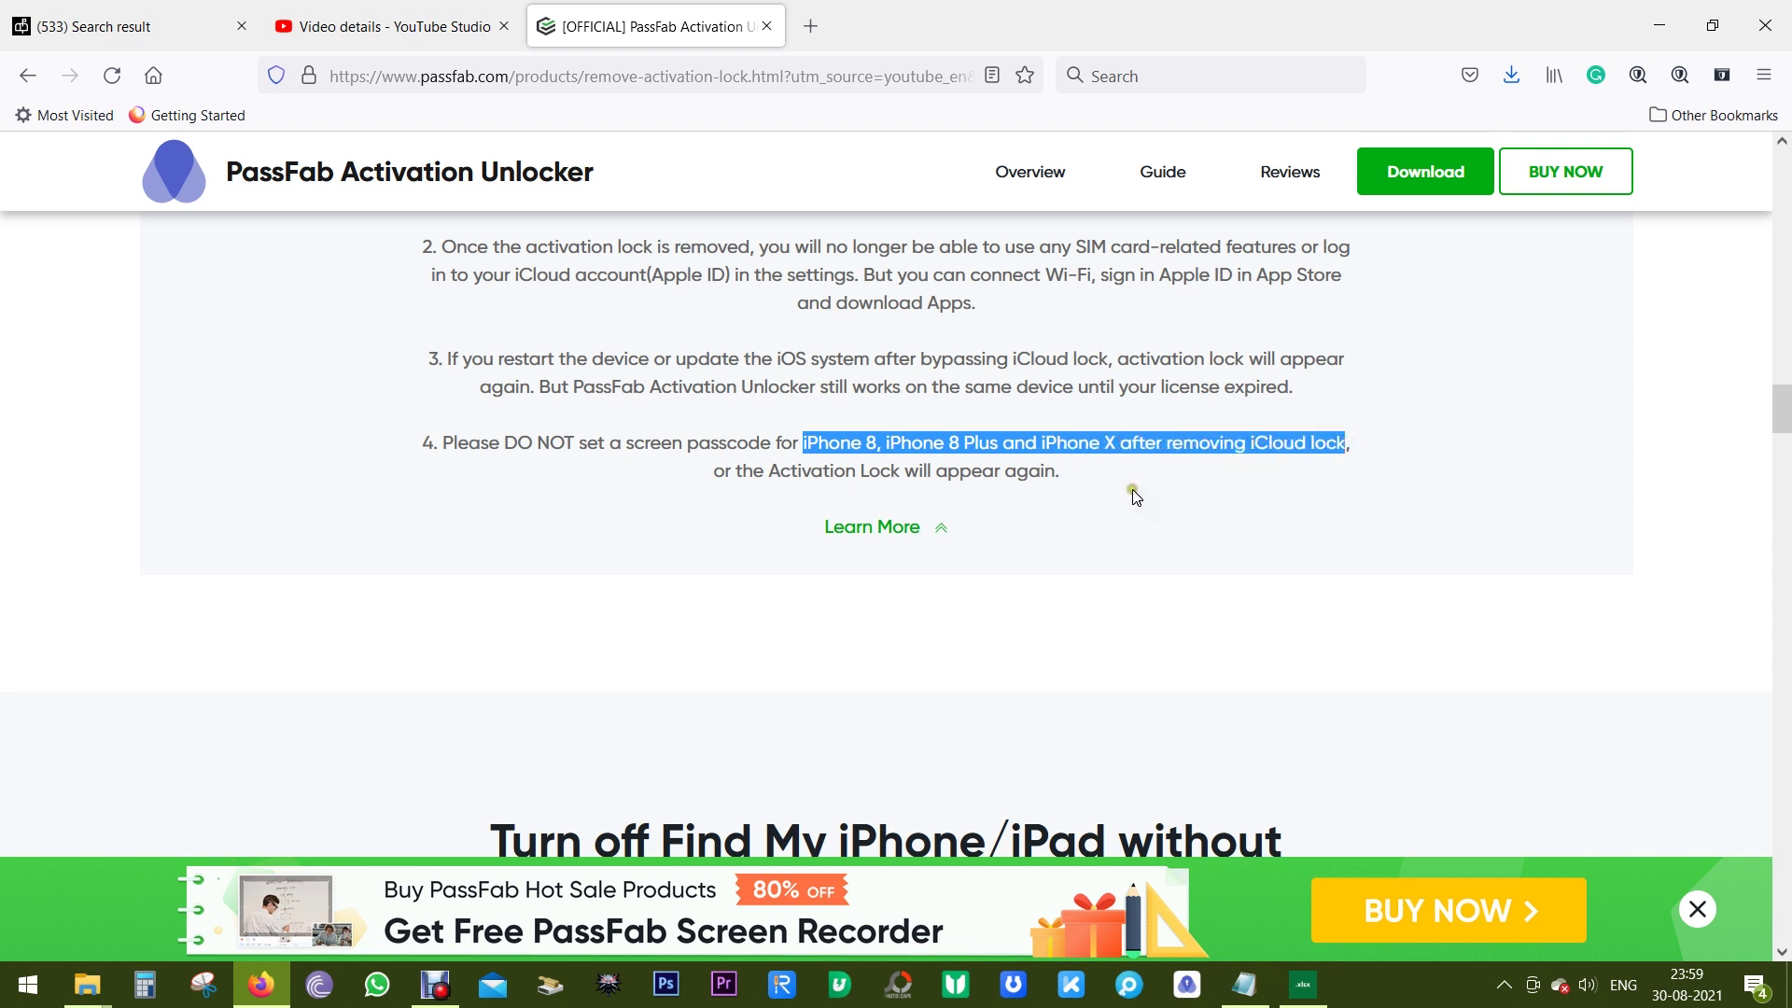
# Scroll past the Find My and Unlock Apple ID sections, then switch to PassFab Activation Unlocker
pyautogui.scroll(-5, 1132, 489)
pyautogui.scroll(-2, 1133, 489)
pyautogui.scroll(-2, 1133, 489)
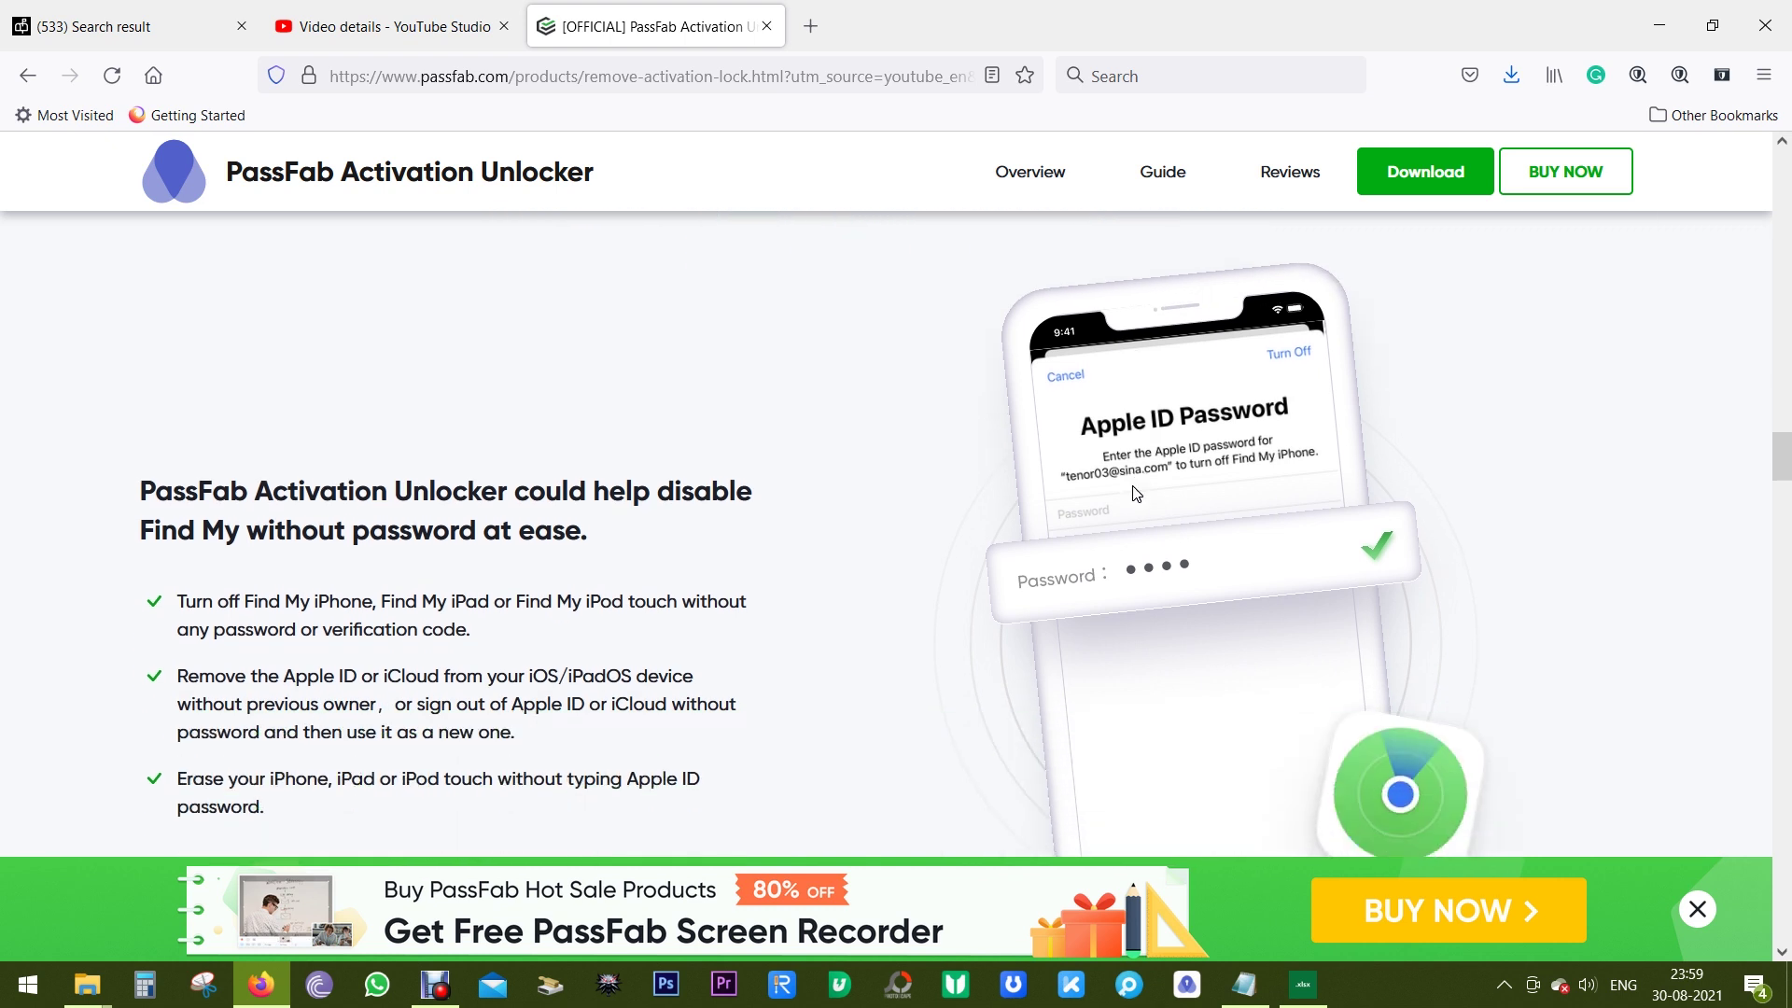
pyautogui.scroll(-3, 1136, 493)
pyautogui.scroll(-1, 1136, 493)
pyautogui.scroll(-3, 1137, 494)
pyautogui.scroll(-3, 1138, 496)
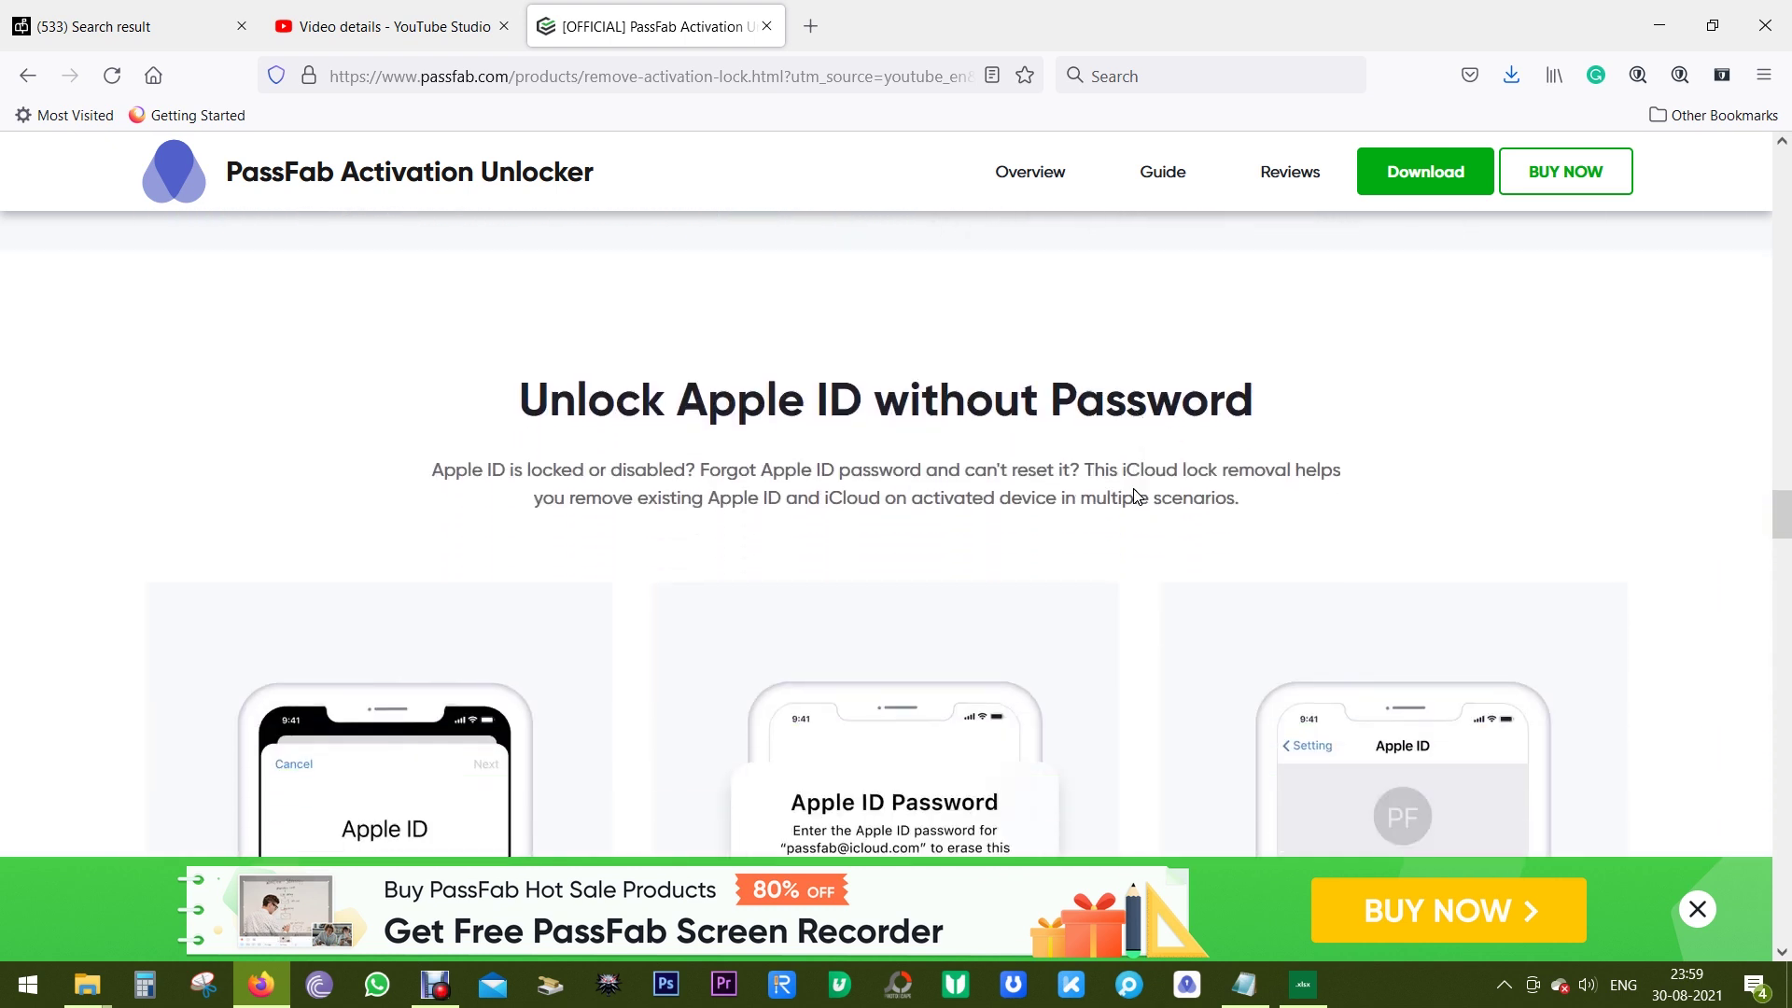
pyautogui.scroll(-4, 1137, 495)
pyautogui.scroll(-3, 1137, 495)
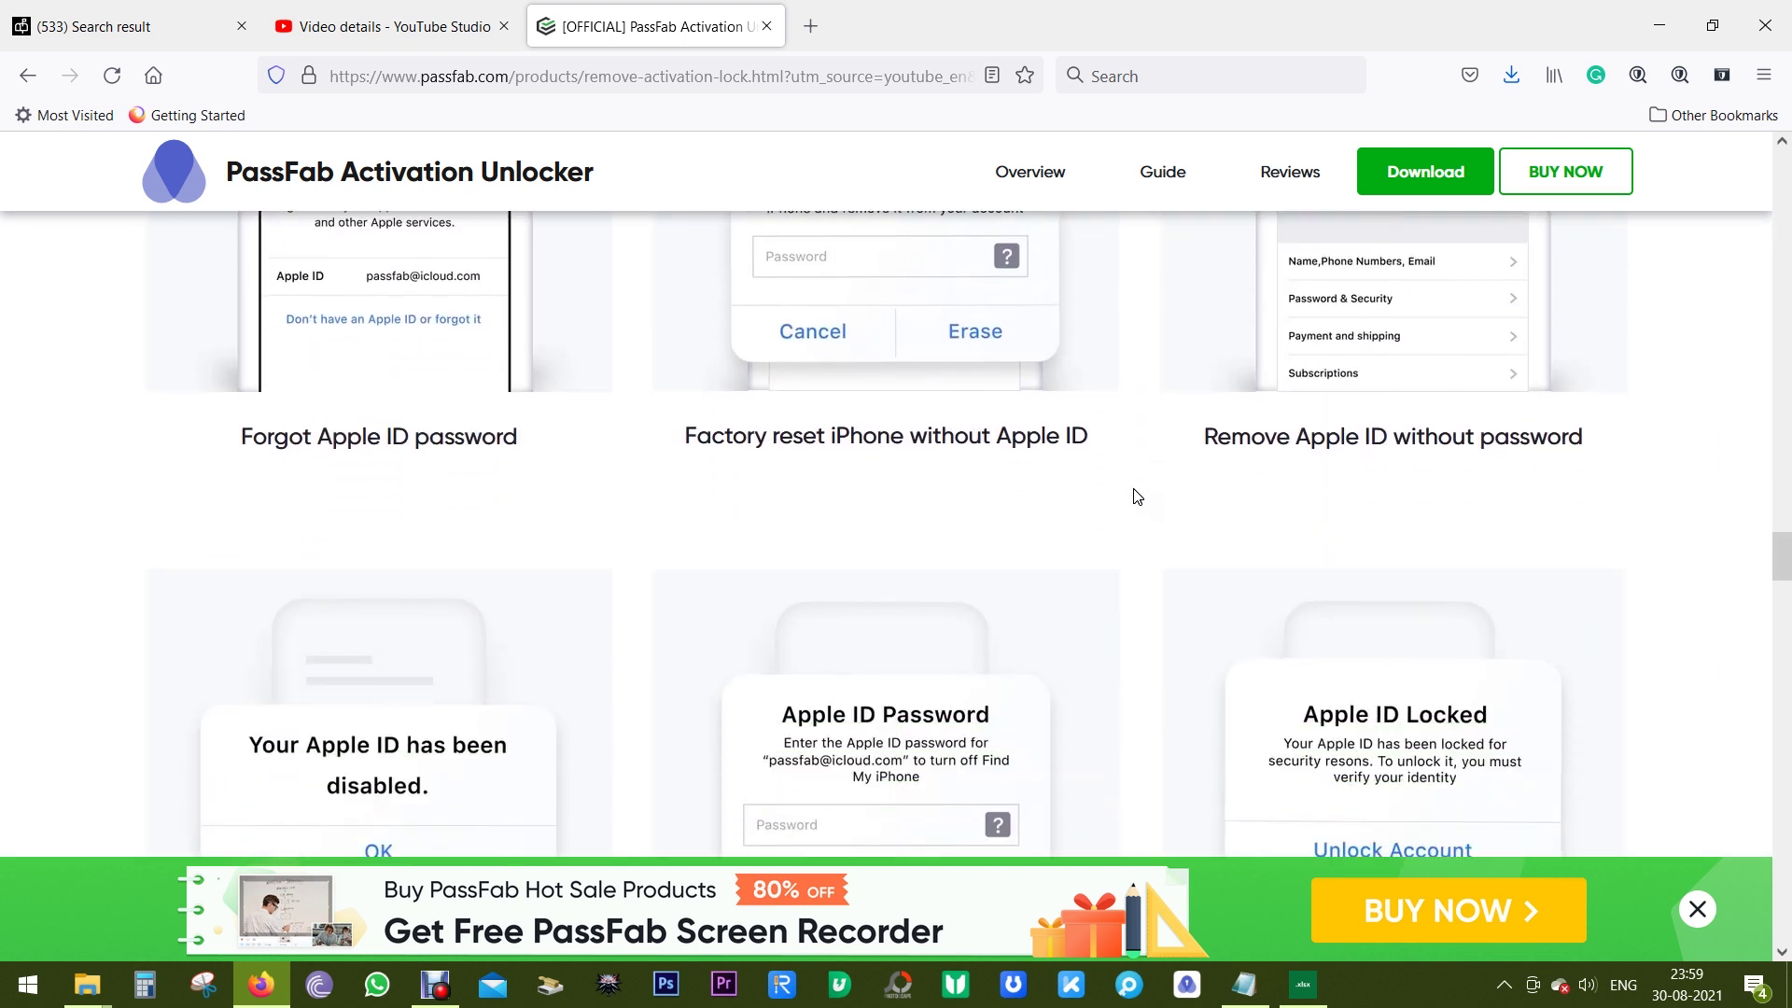
pyautogui.scroll(-10, 1313, 573)
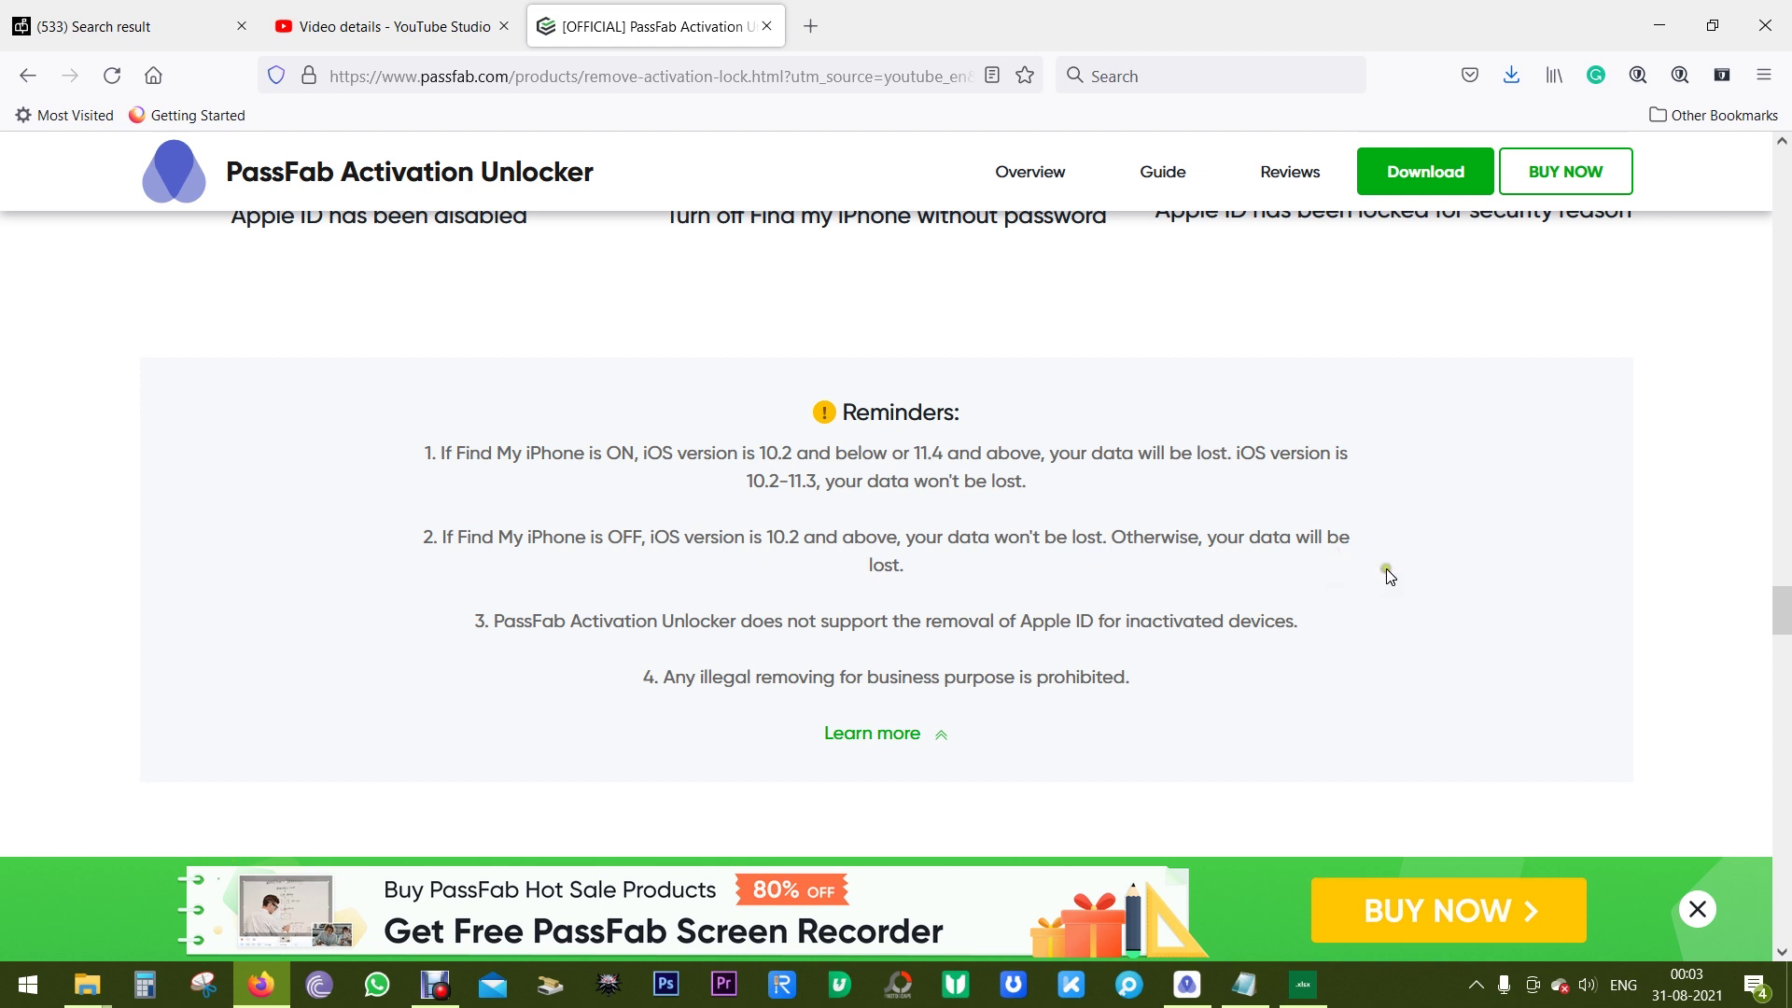
pyautogui.click(1186, 984)
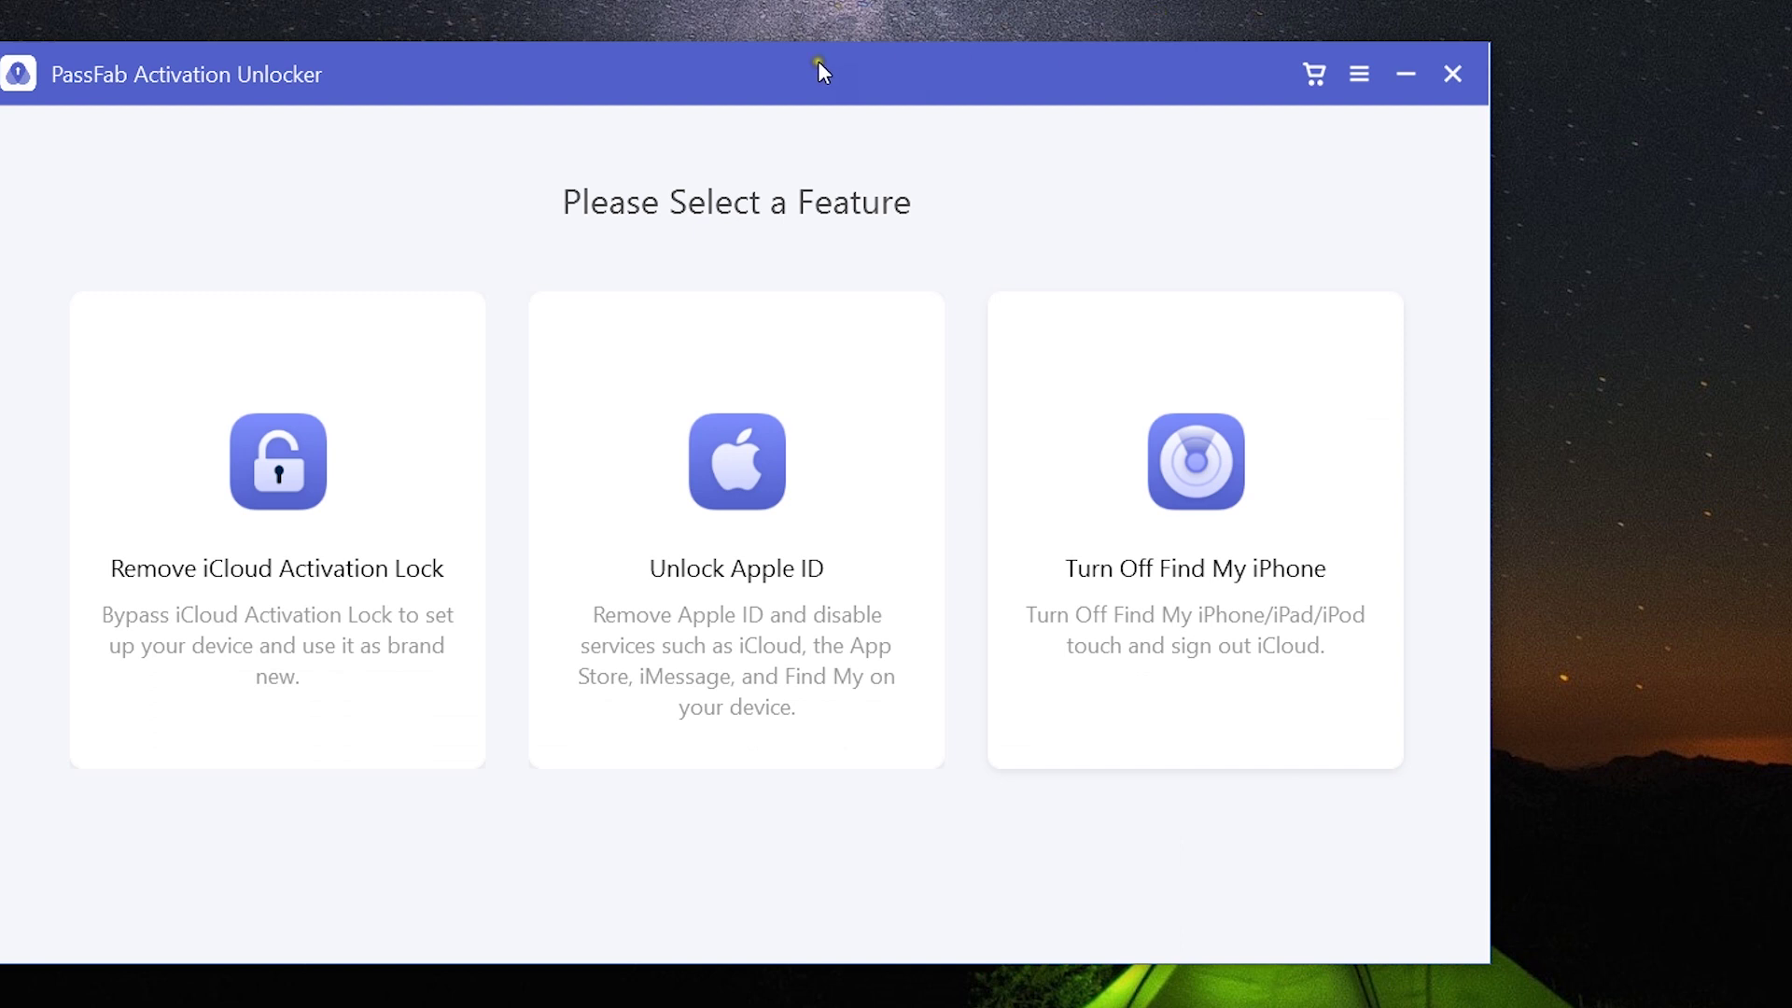
# Reposition the PassFab Activation Unlocker window on the desktop by its title bar
pyautogui.moveTo(817, 62); pyautogui.dragTo(956, 54)
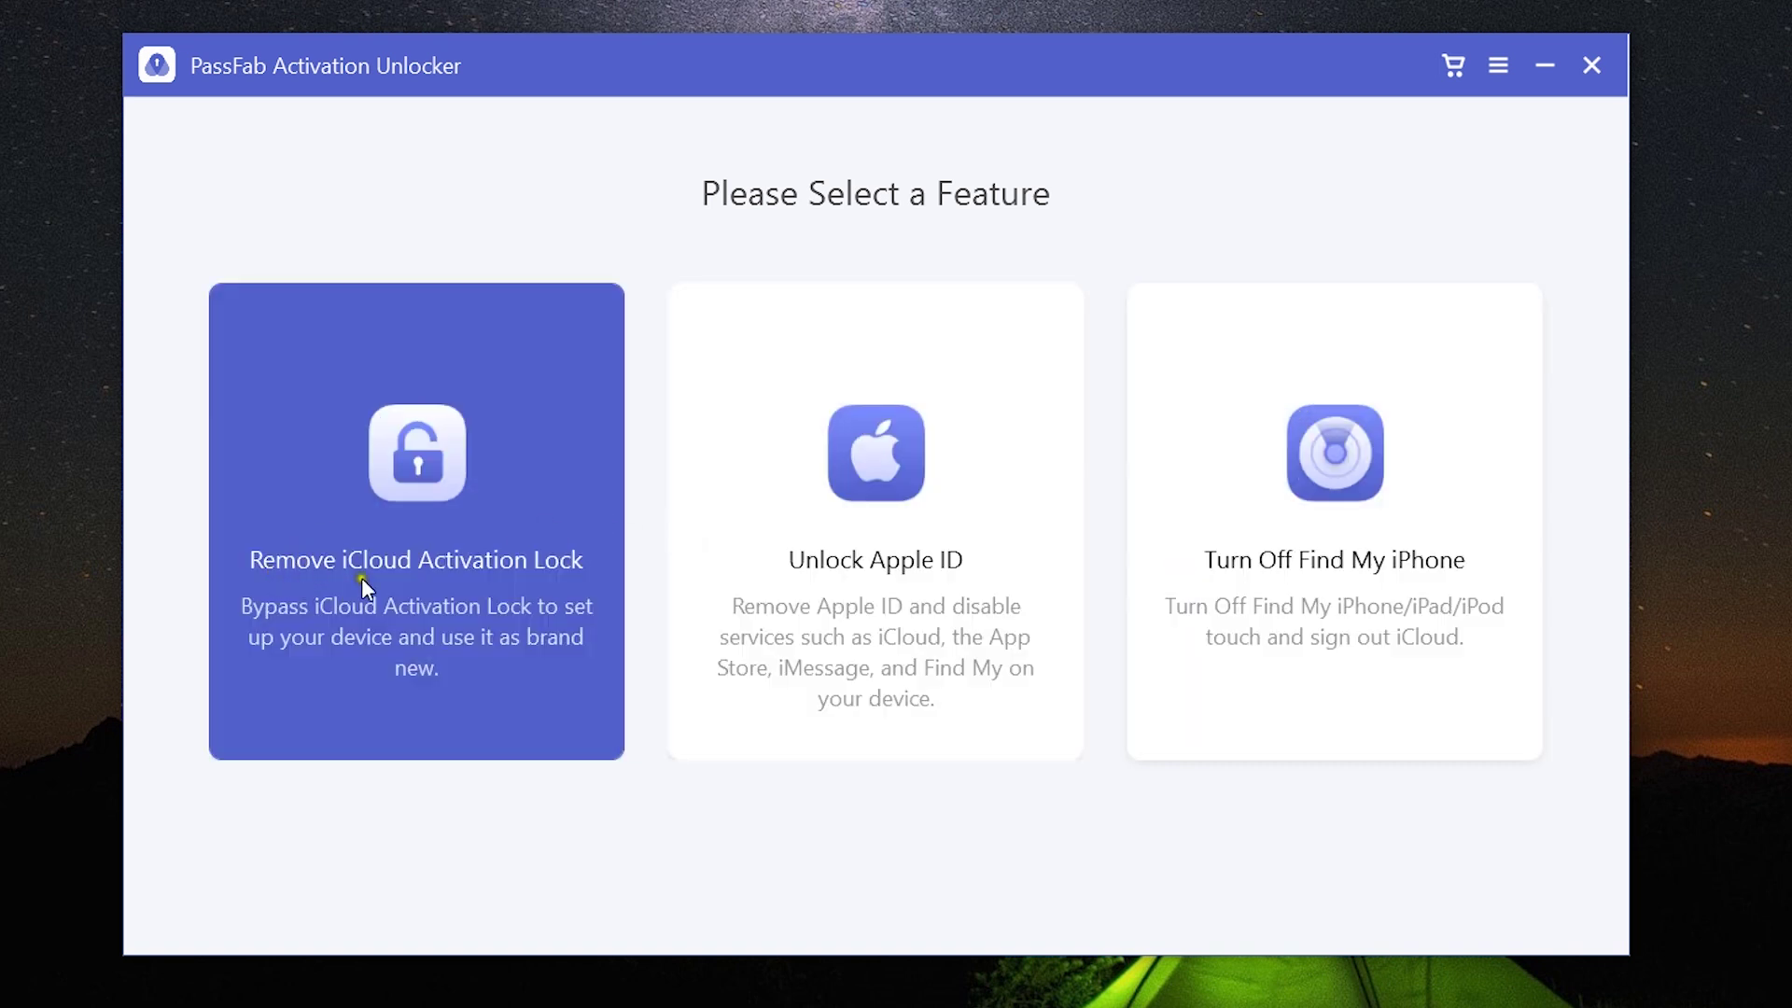
# Open Remove iCloud Activation Lock, read the full disclaimer, and accept it to connect the device
pyautogui.click(438, 573)
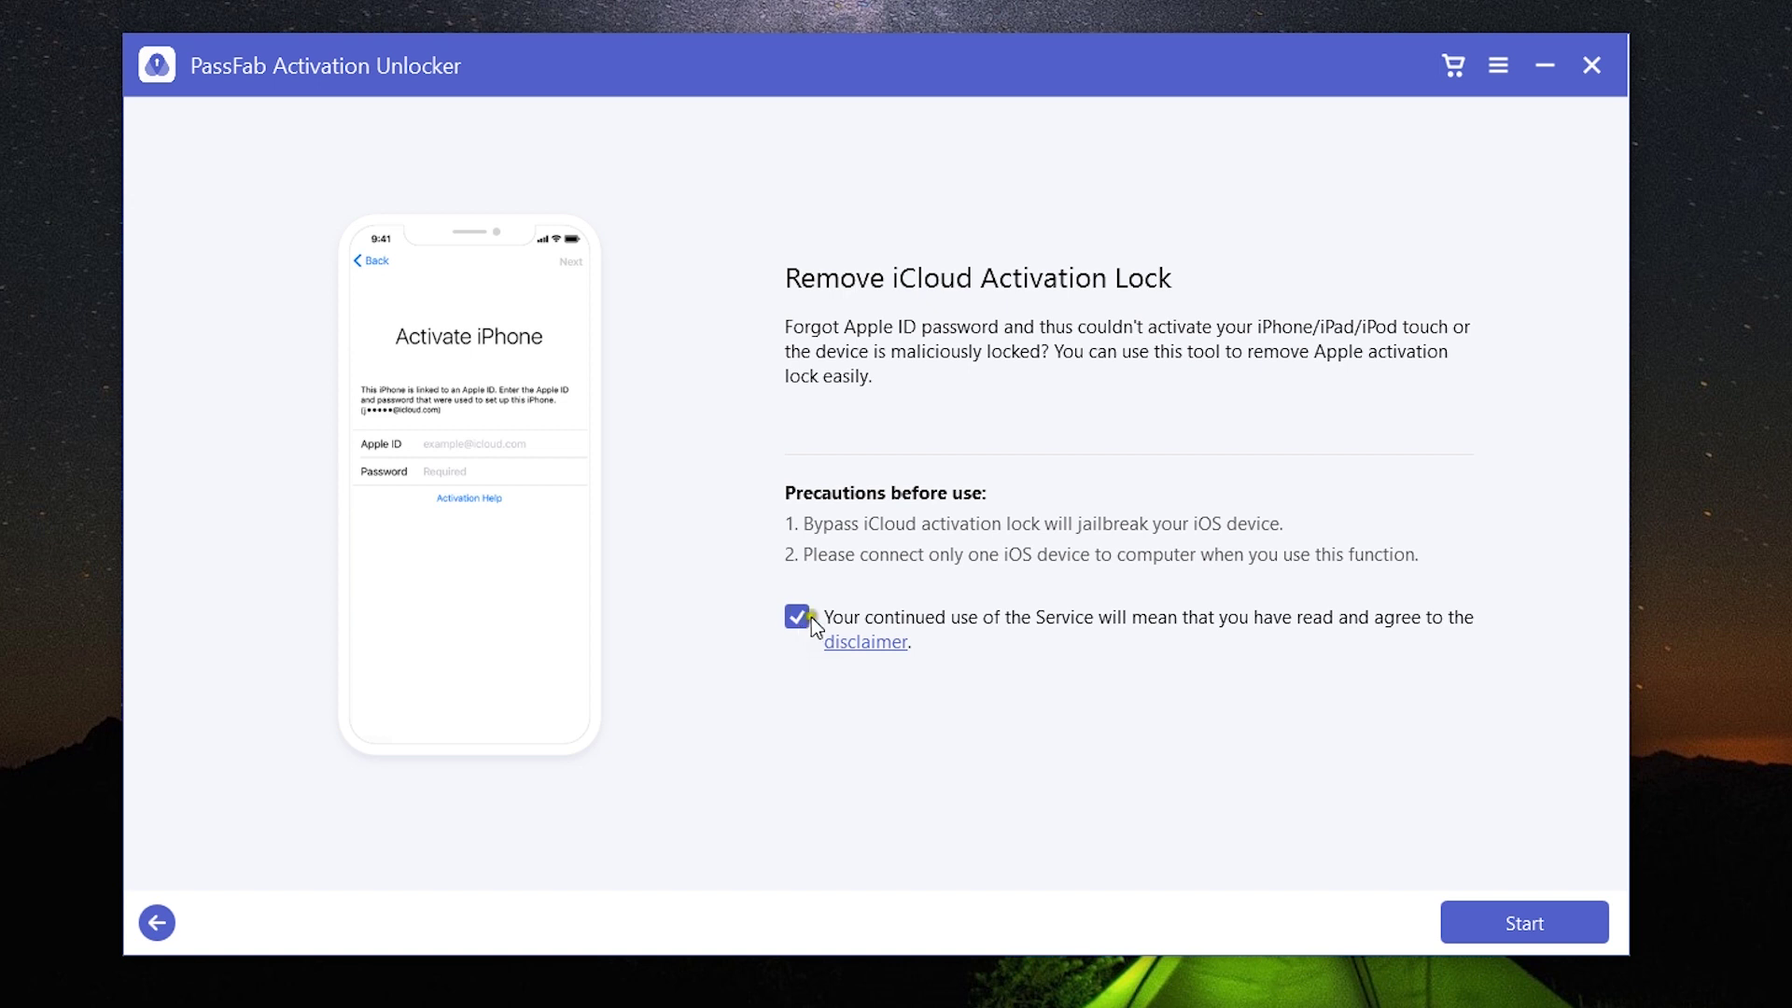
pyautogui.click(865, 644)
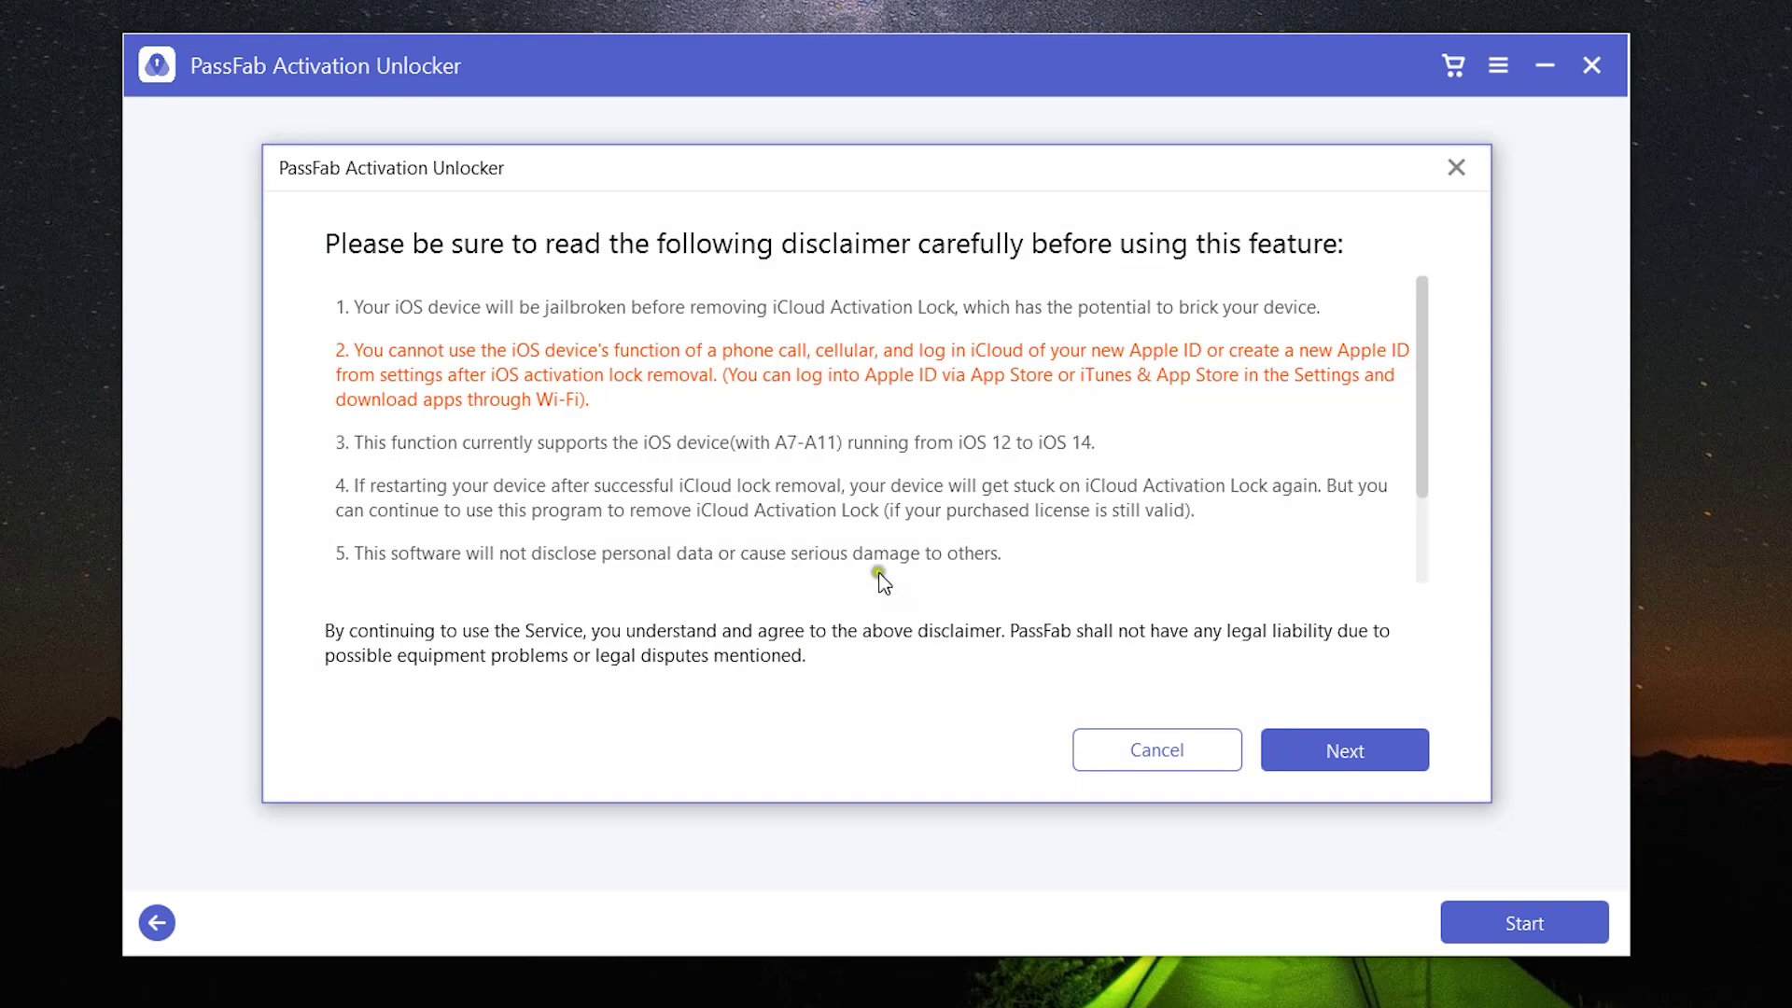
pyautogui.scroll(-3, 1075, 420)
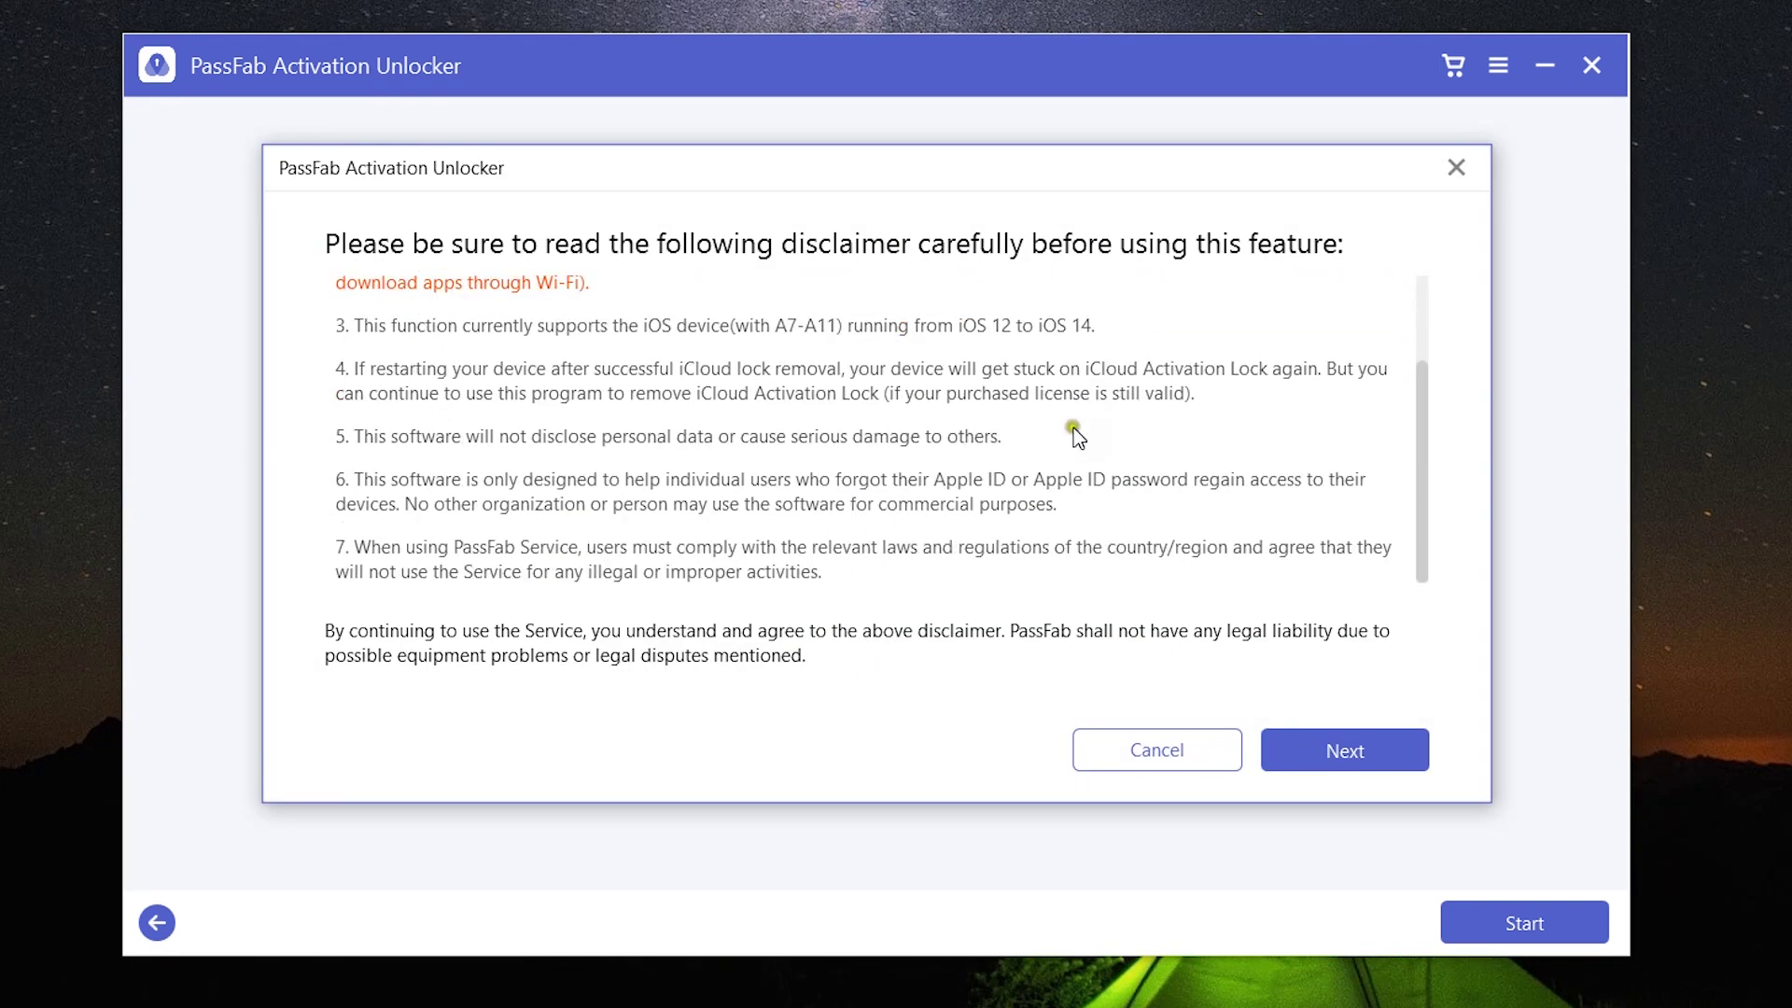
pyautogui.scroll(2, 1069, 445)
pyautogui.scroll(1, 1071, 451)
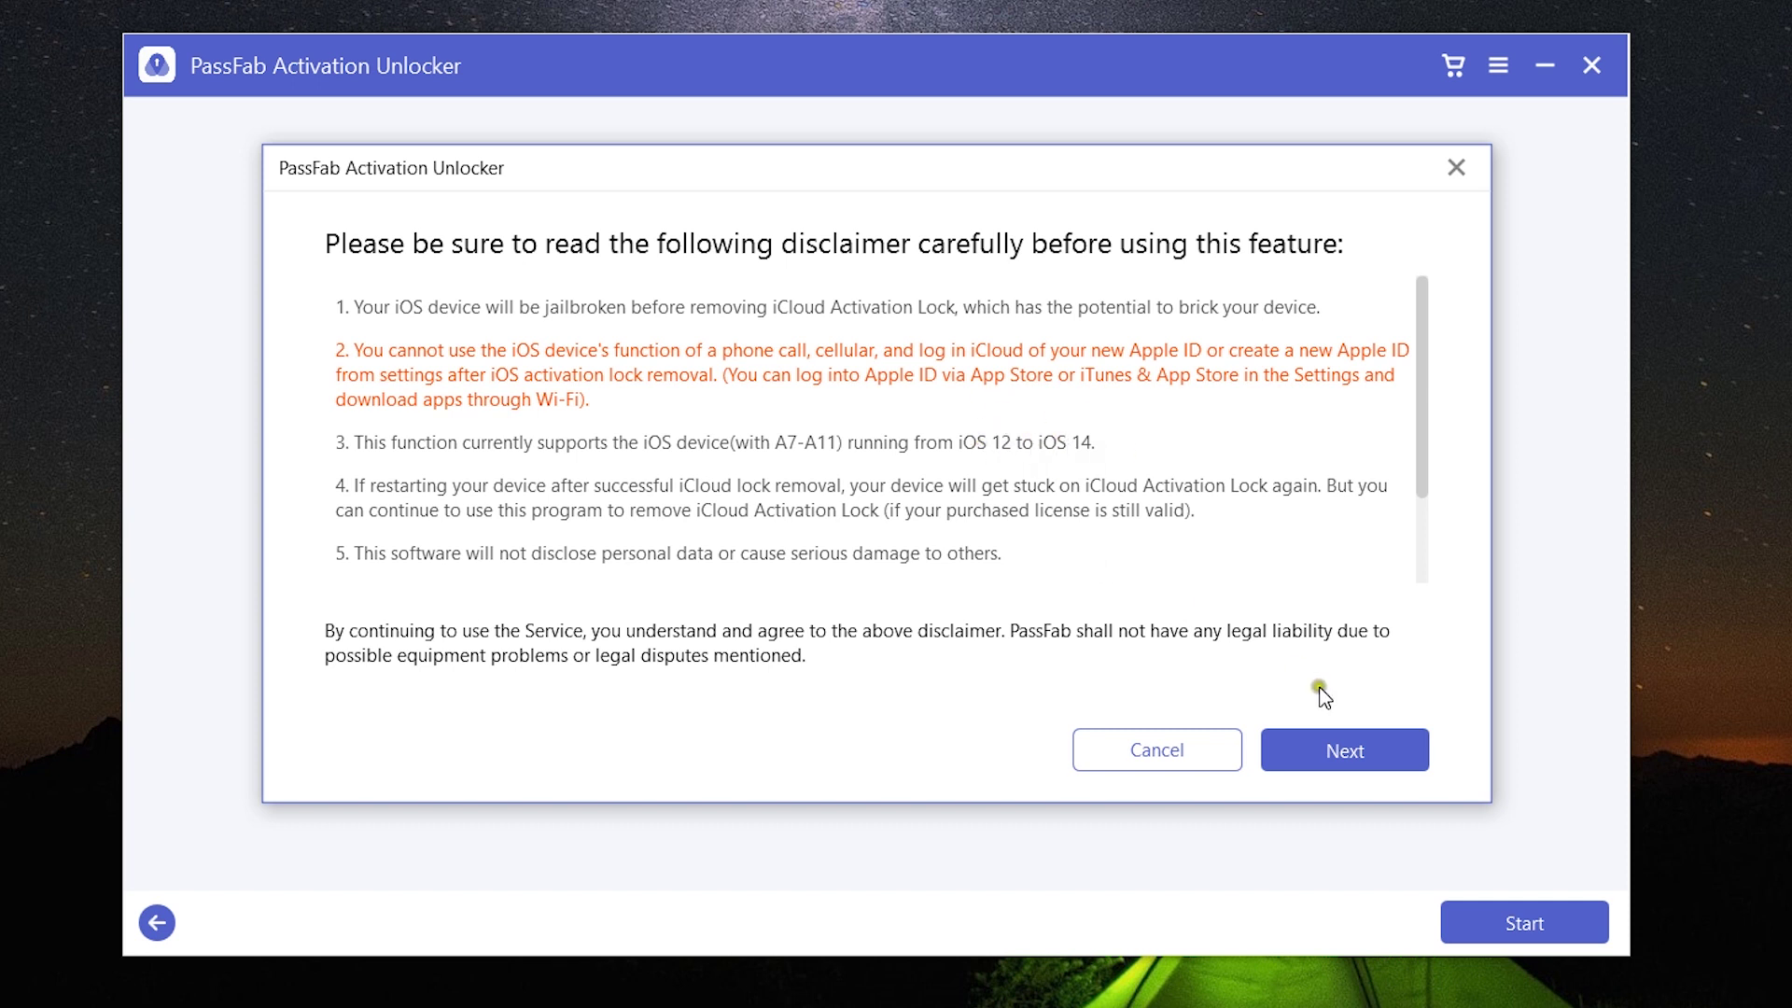
pyautogui.click(1333, 751)
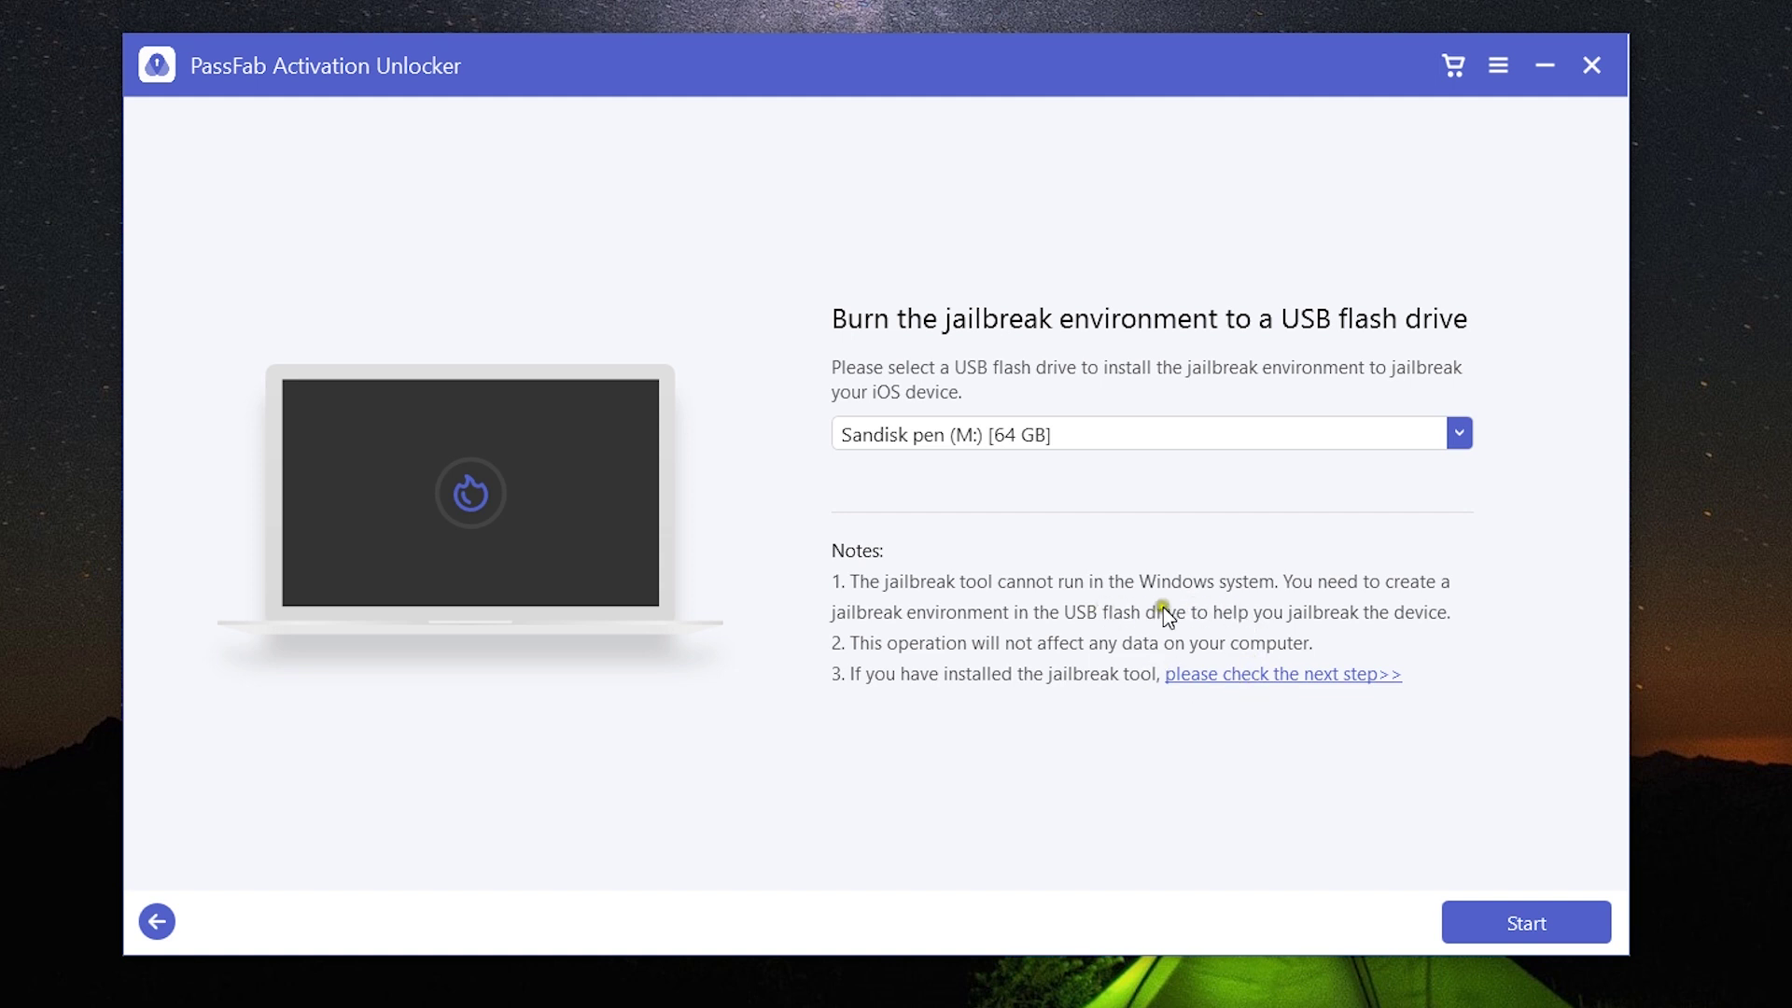
# Burn the jailbreak environment to the Sandisk pen (M:) 64 GB flash drive
pyautogui.click(1148, 437)
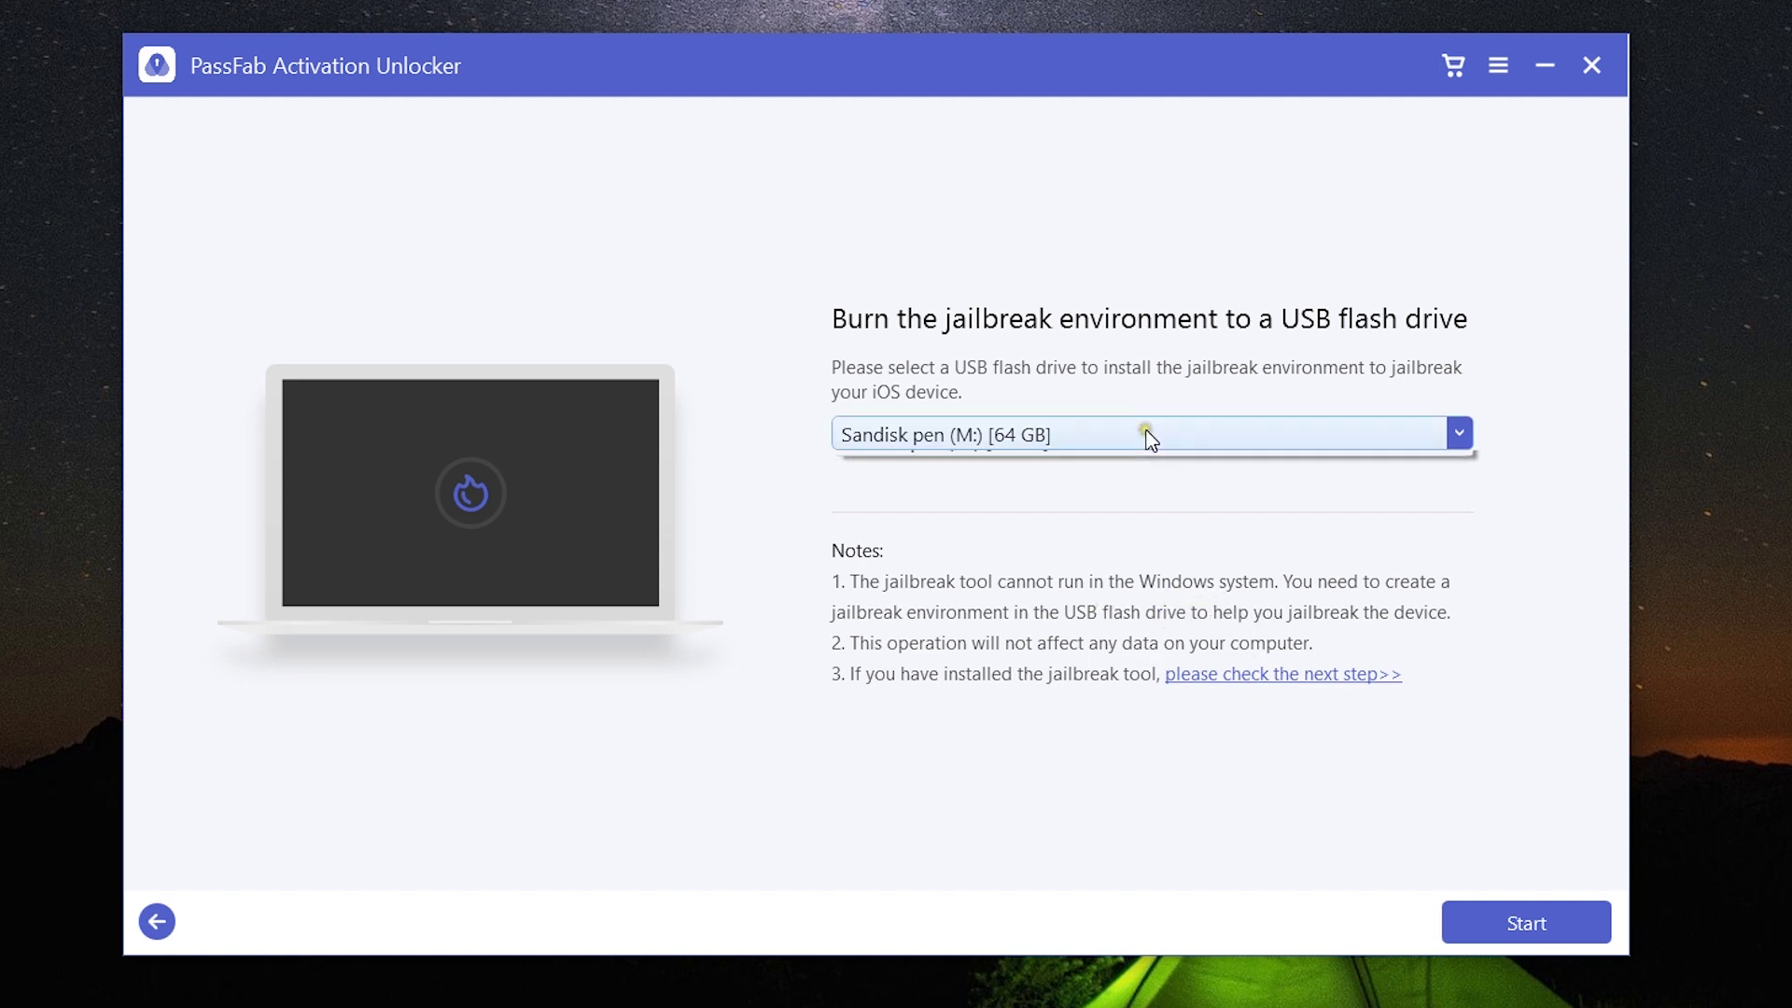
pyautogui.click(1149, 437)
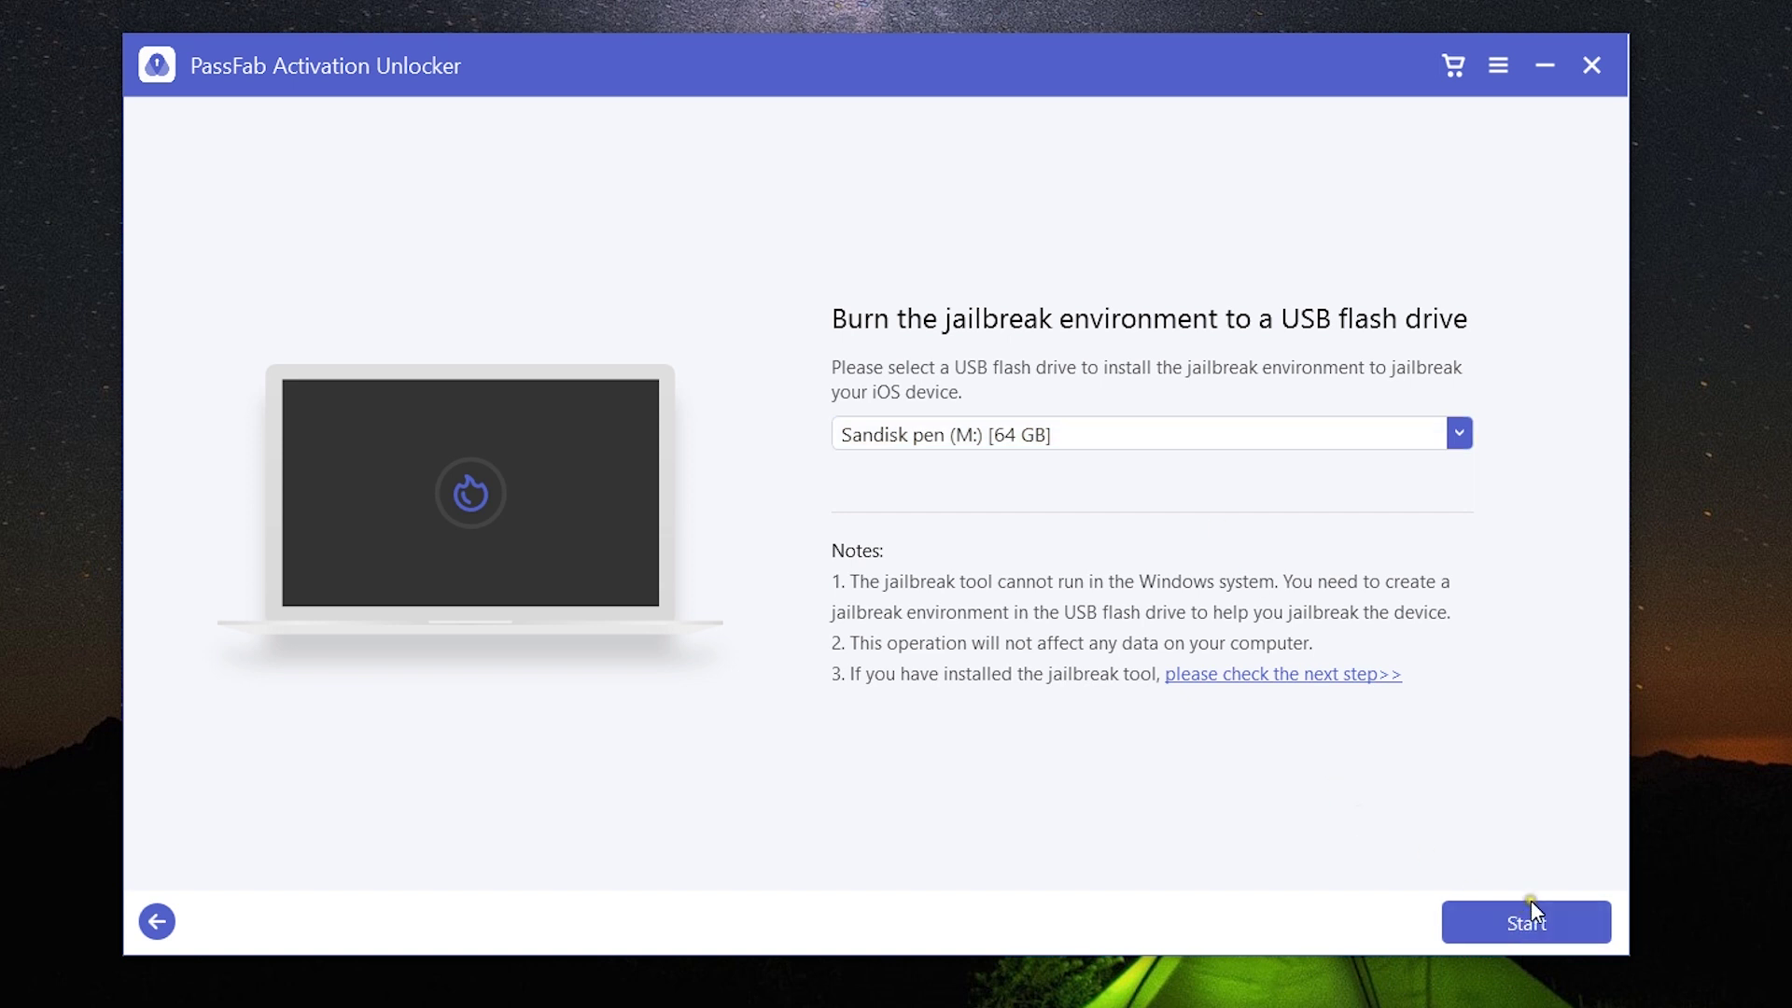
pyautogui.click(1274, 674)
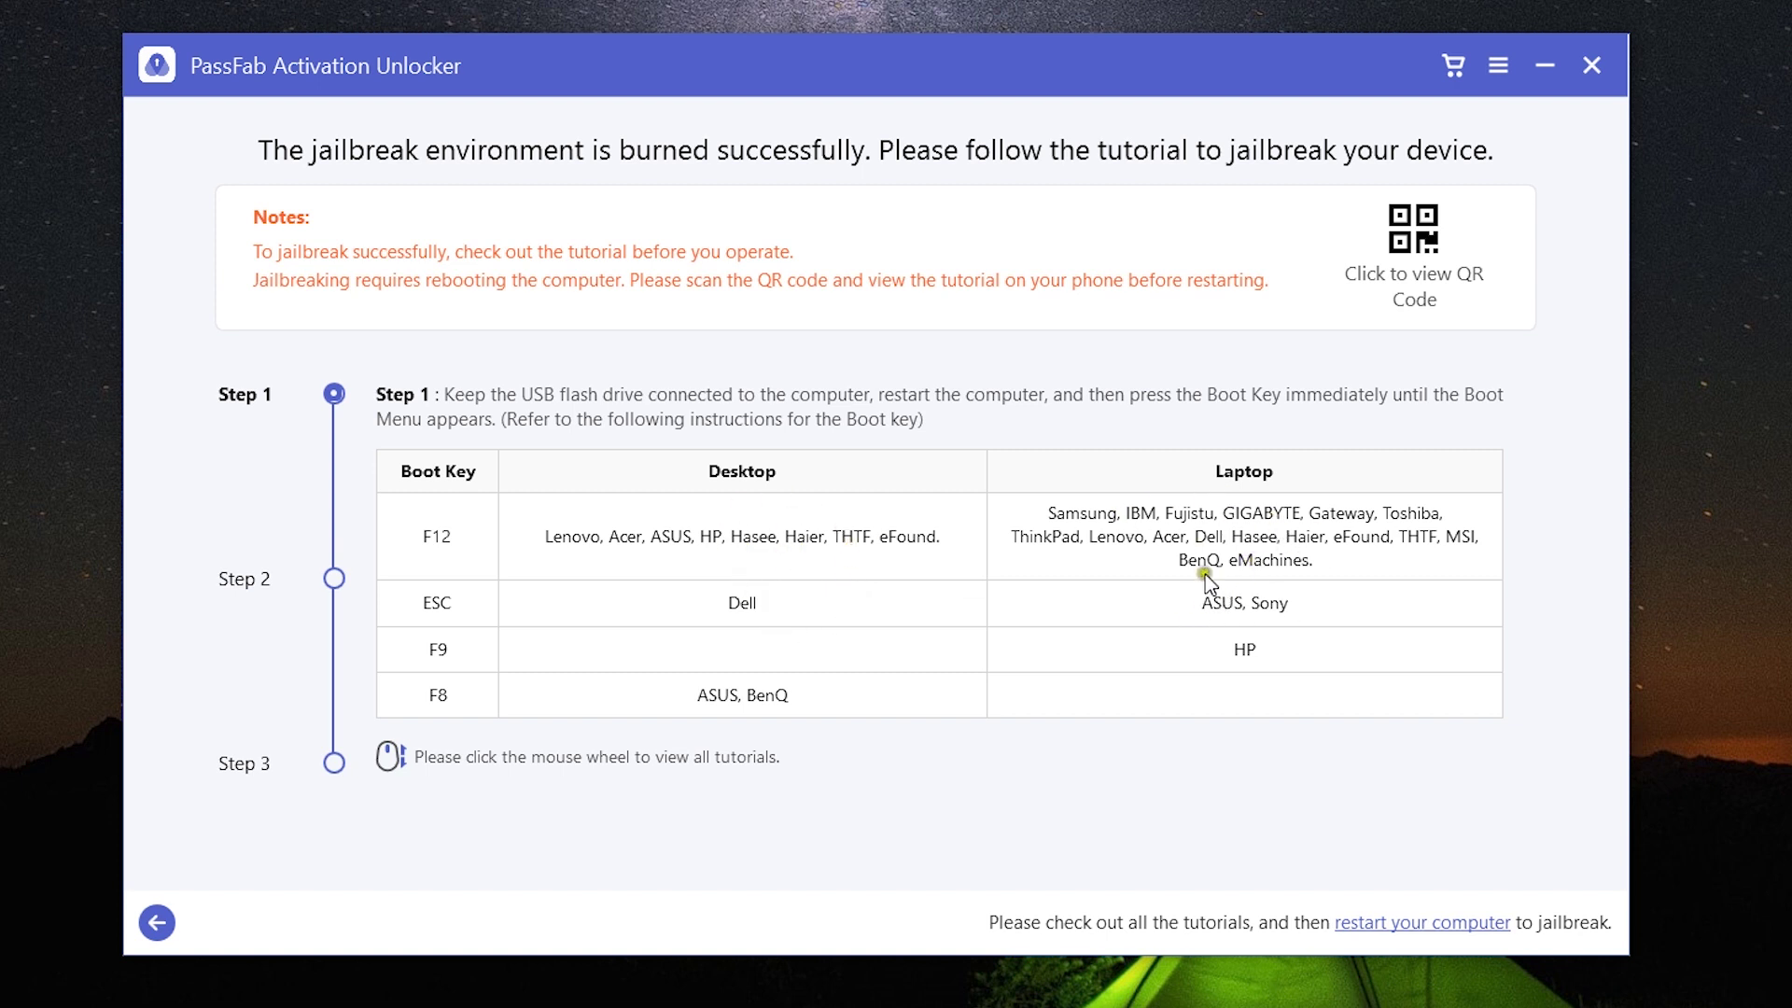
# Preview the three BIOS screenshots in tutorial Step 2, then advance the tutorial to Step 3
pyautogui.click(334, 578)
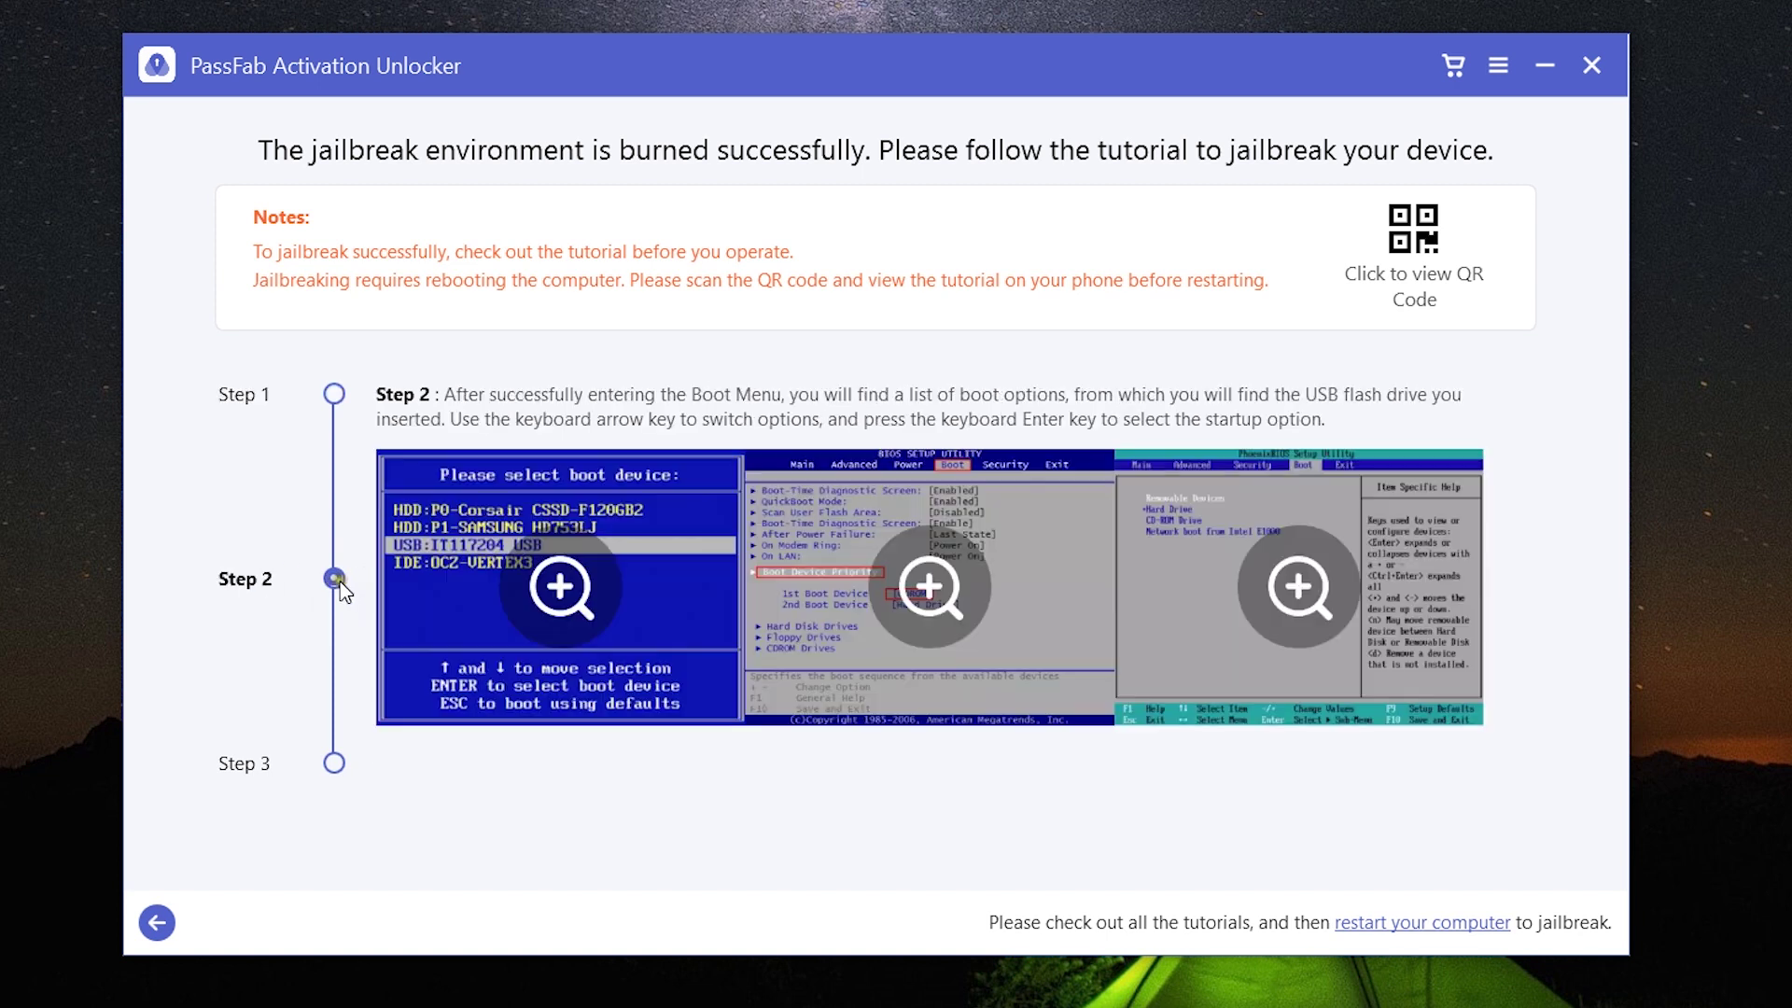
pyautogui.click(637, 575)
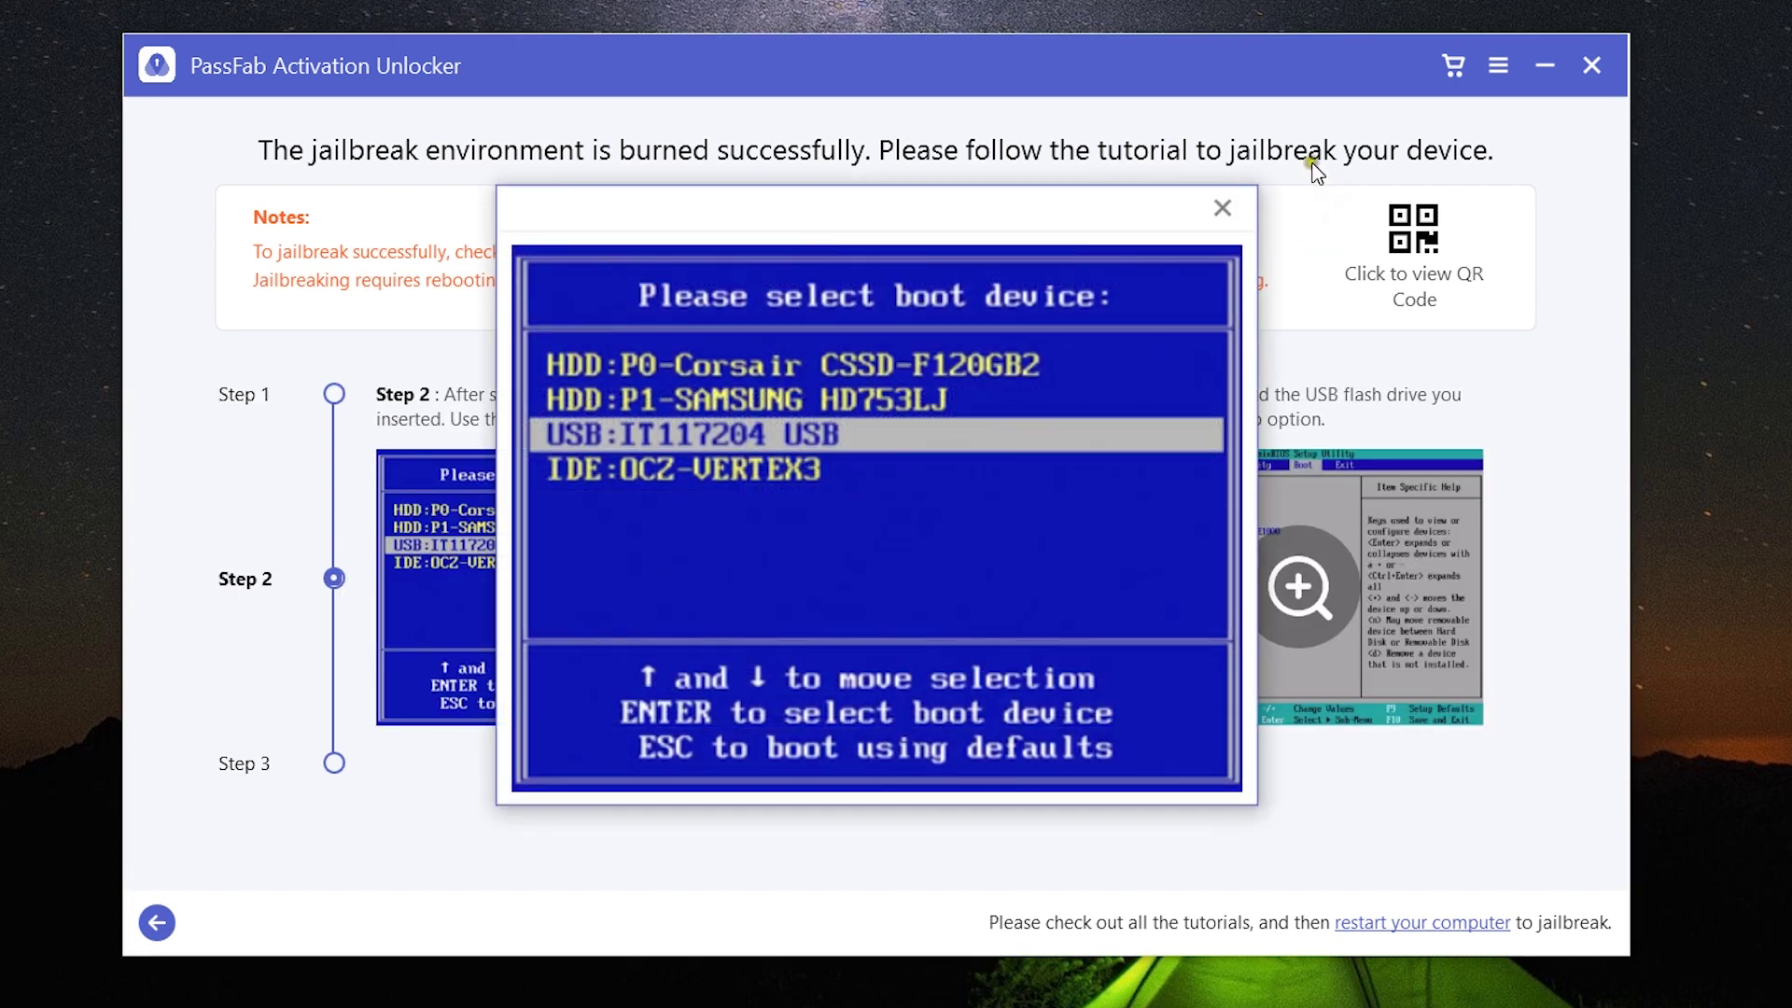
pyautogui.click(1223, 207)
pyautogui.click(952, 567)
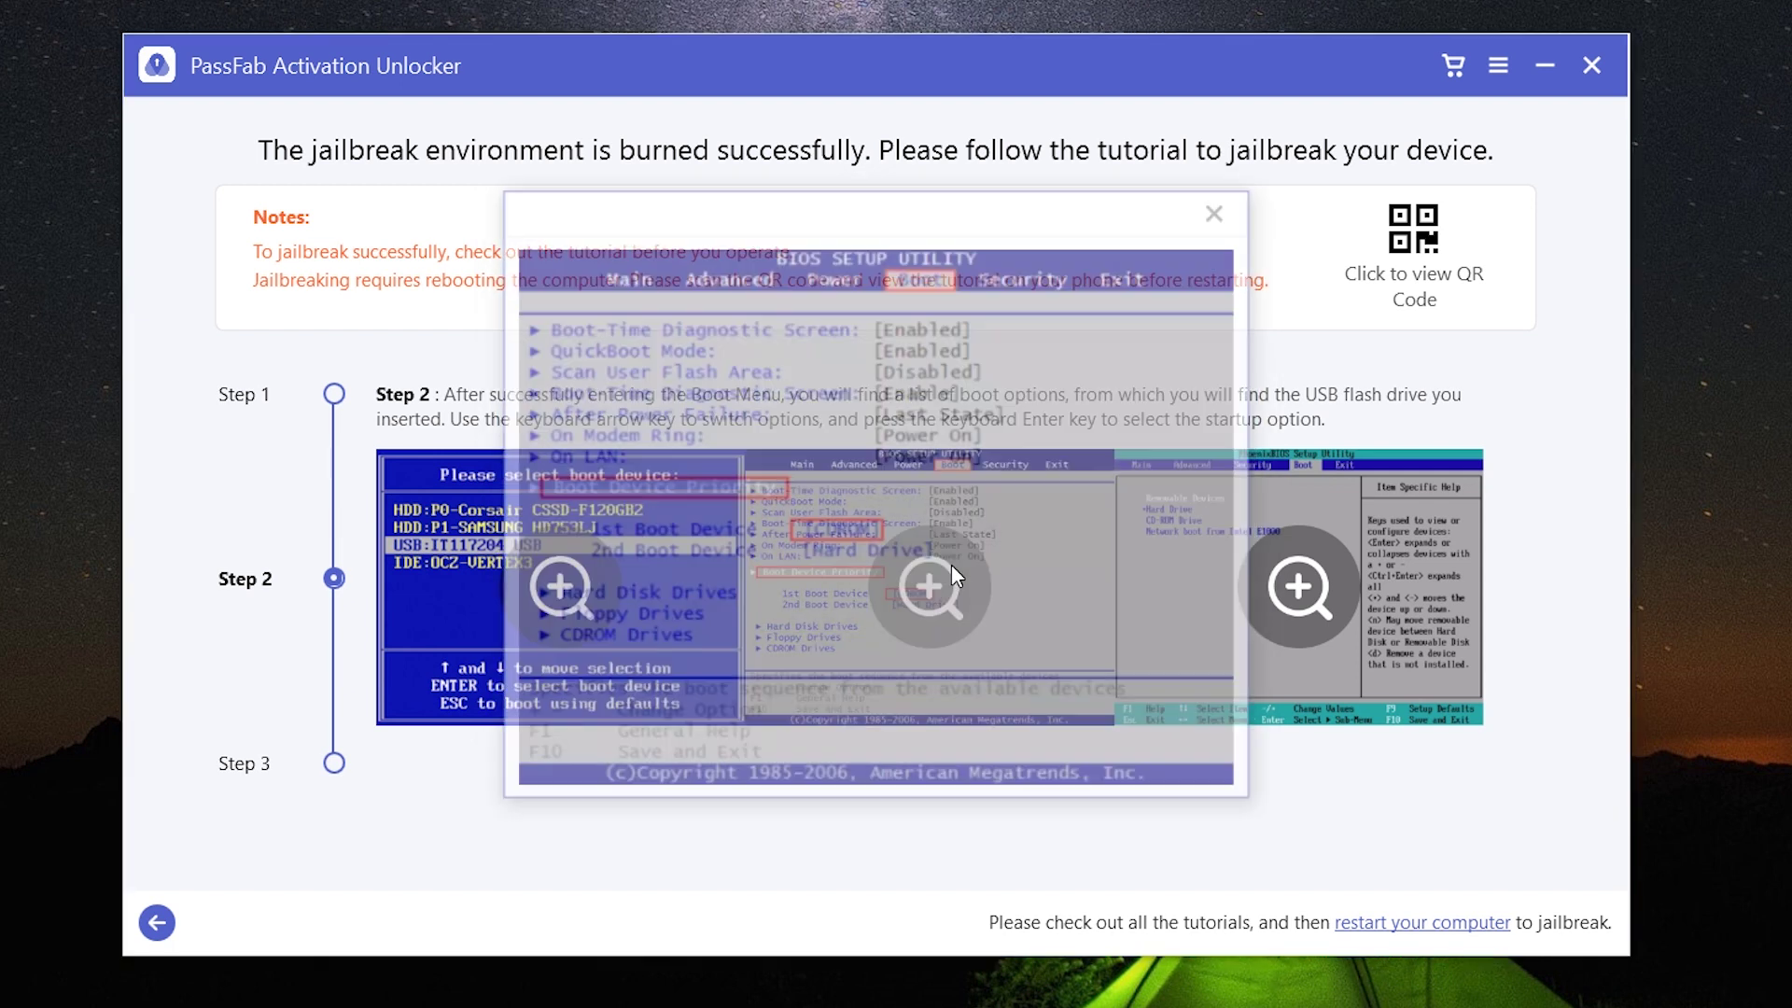
pyautogui.click(1222, 207)
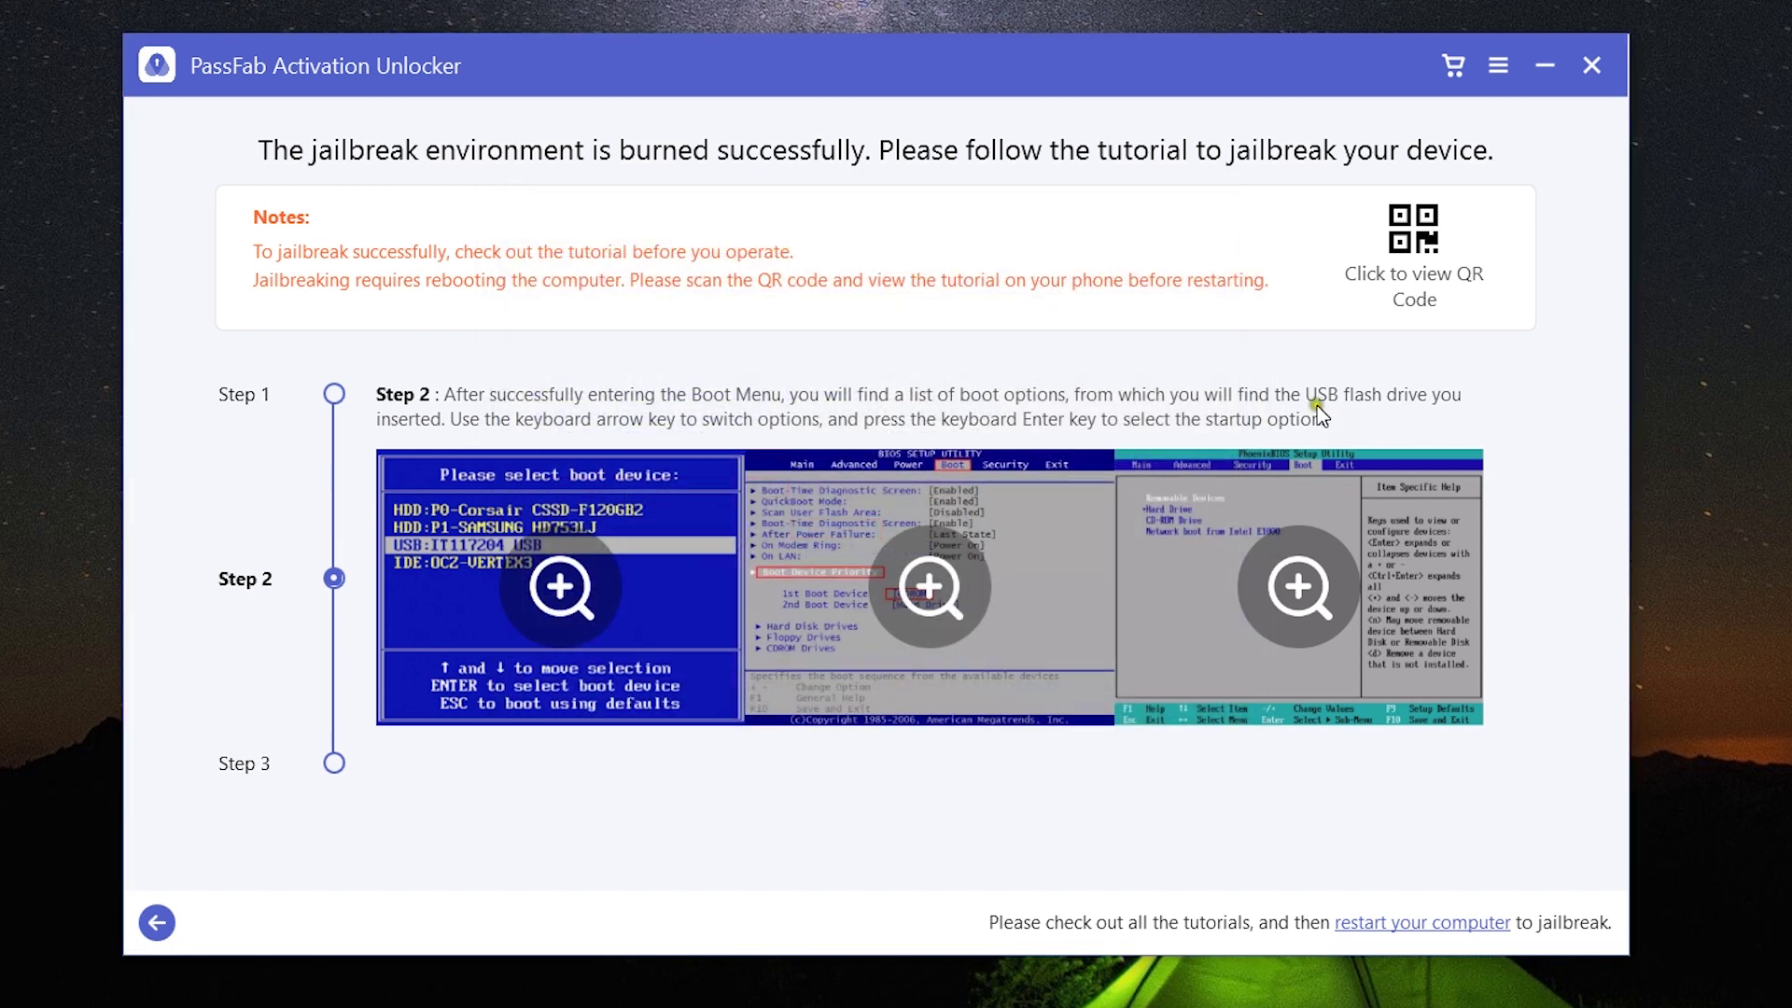
pyautogui.click(1317, 582)
pyautogui.click(1222, 207)
pyautogui.click(351, 754)
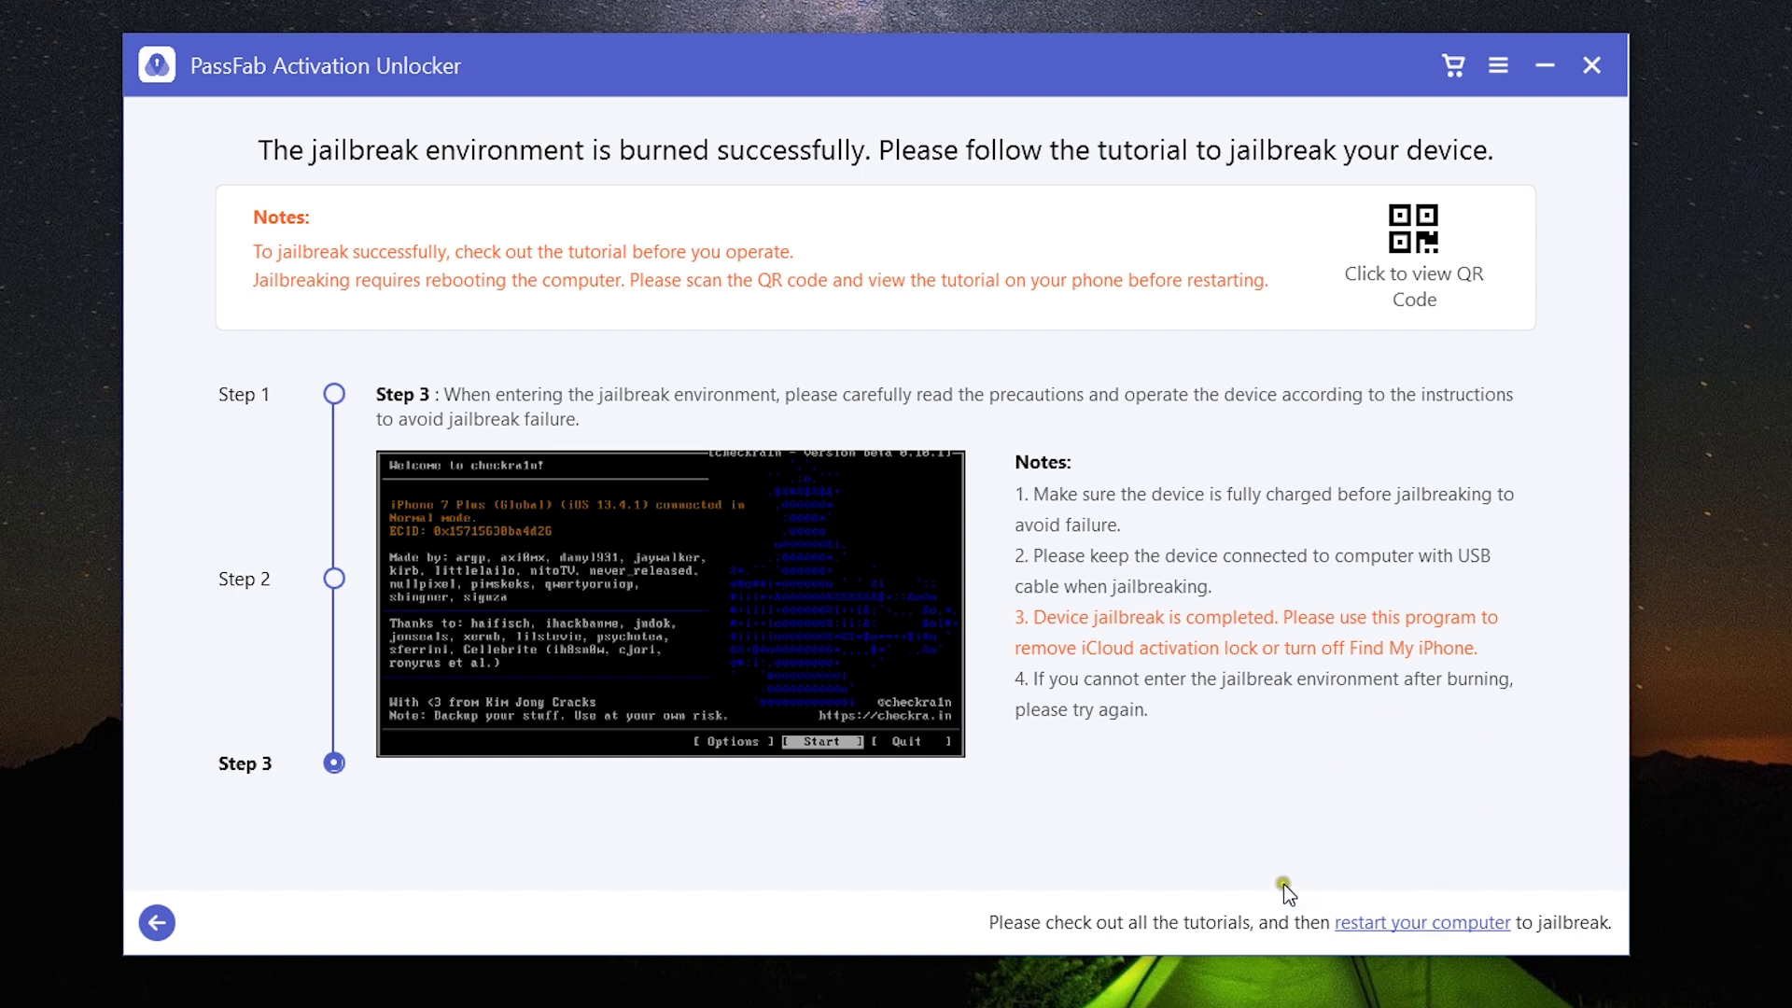
# Return to feature selection and choose Unlock Apple ID
pyautogui.click(156, 923)
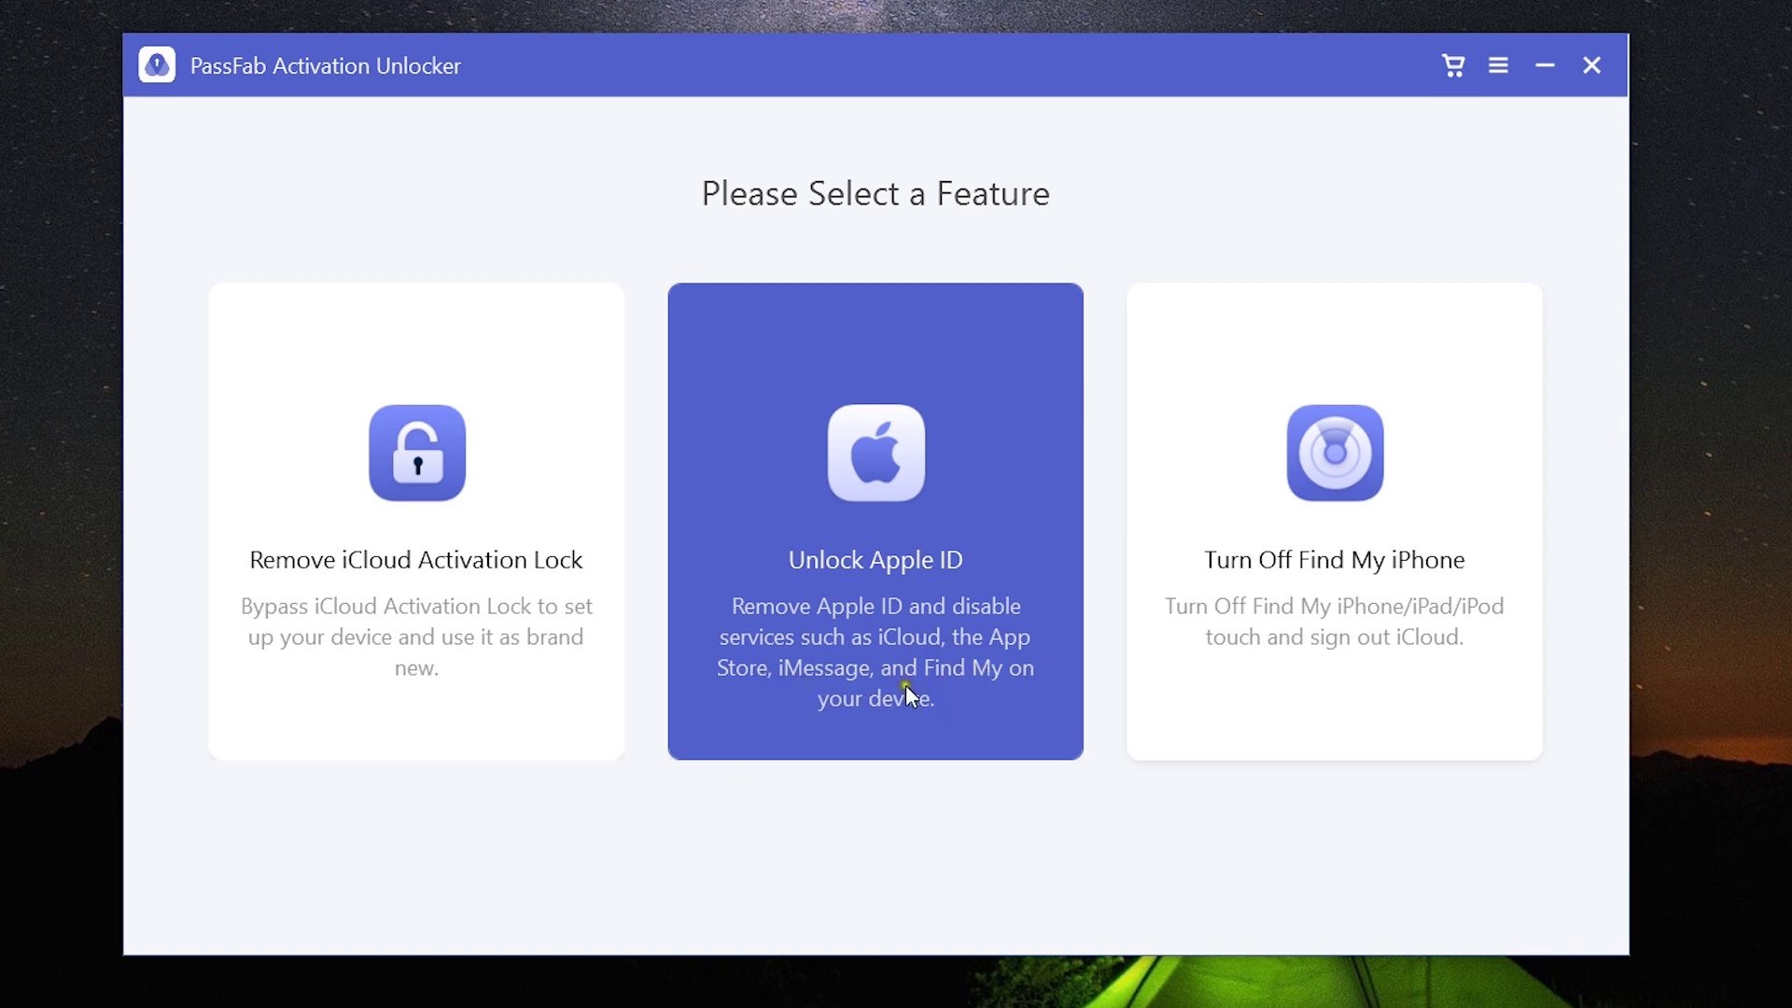
pyautogui.click(883, 524)
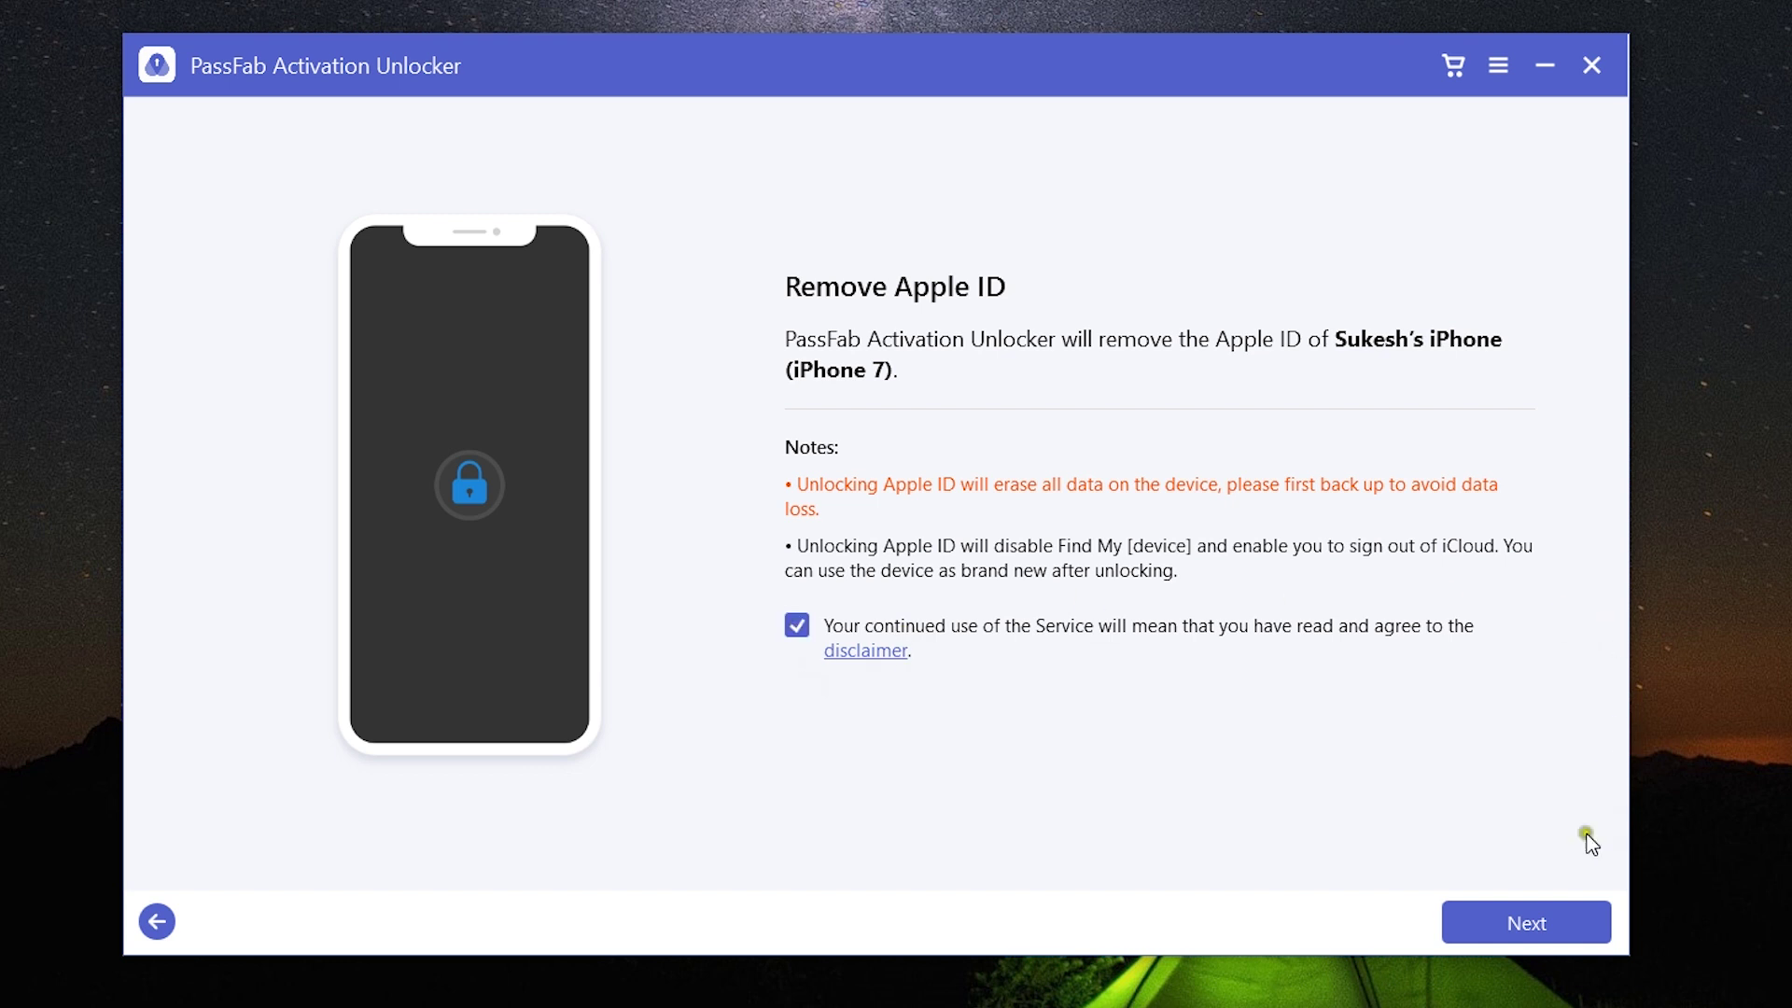
# Page the device setup tutorial forward to Step 3/5 on Wi-Fi and Configure Proxy
pyautogui.click(1519, 911)
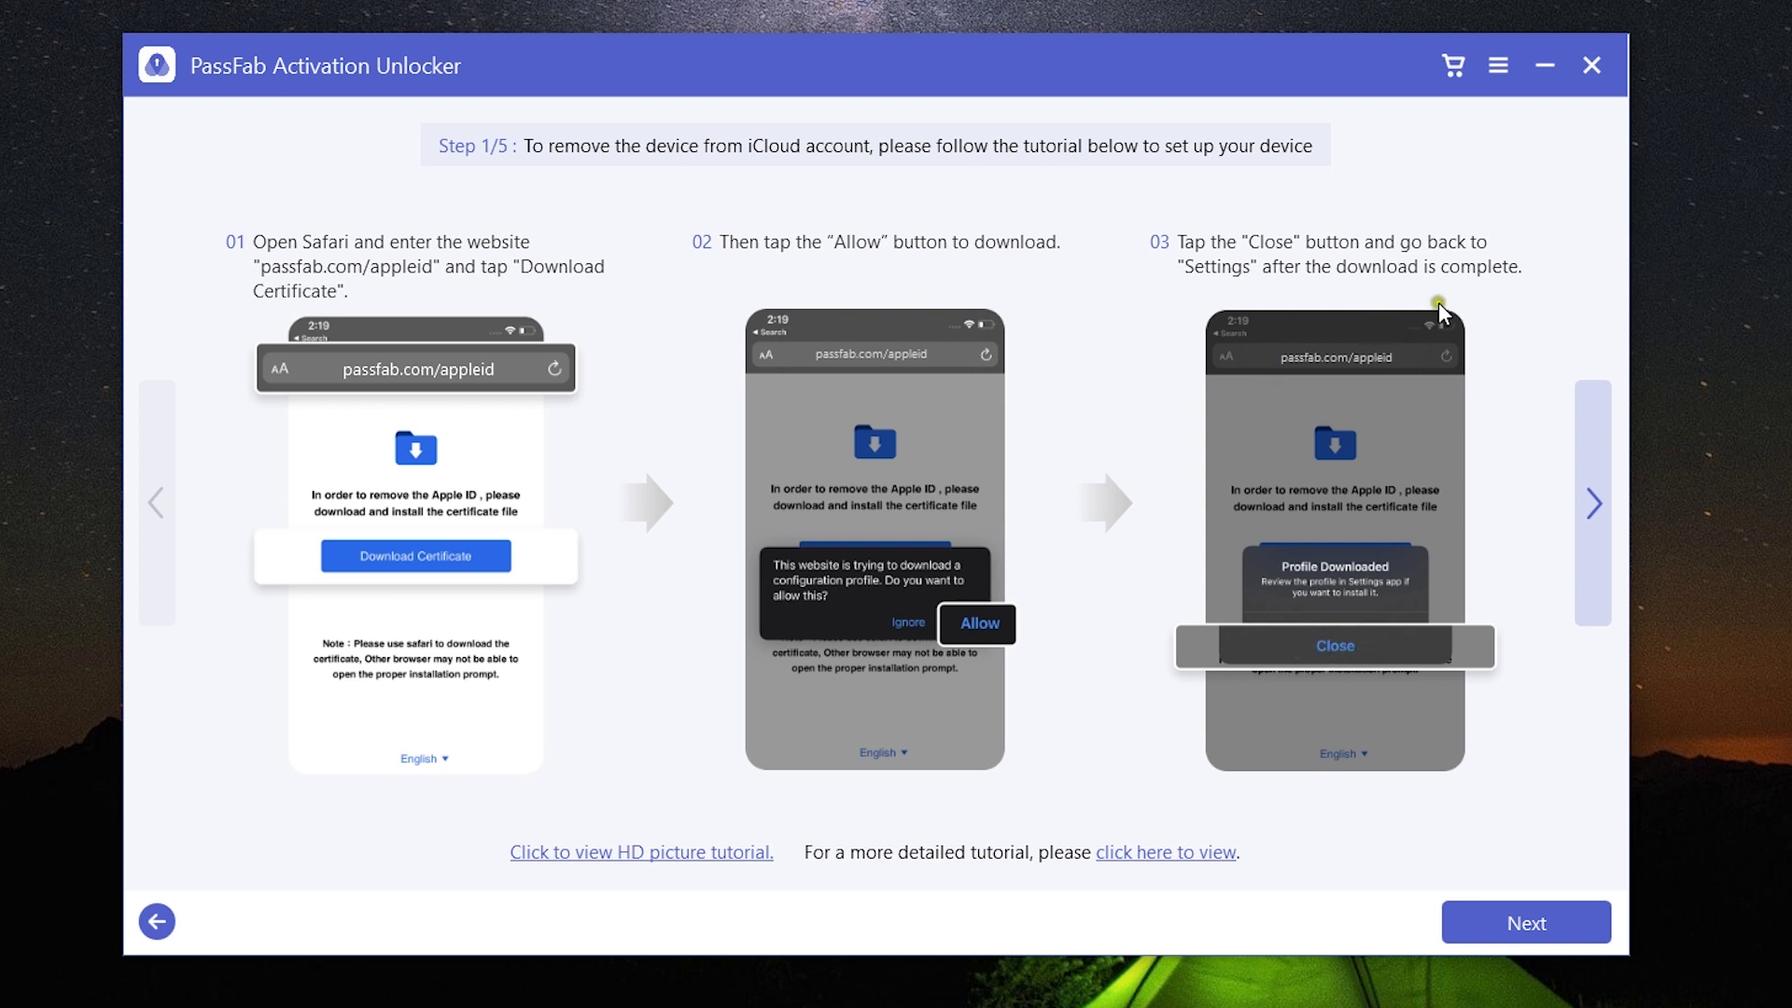
pyautogui.click(1594, 511)
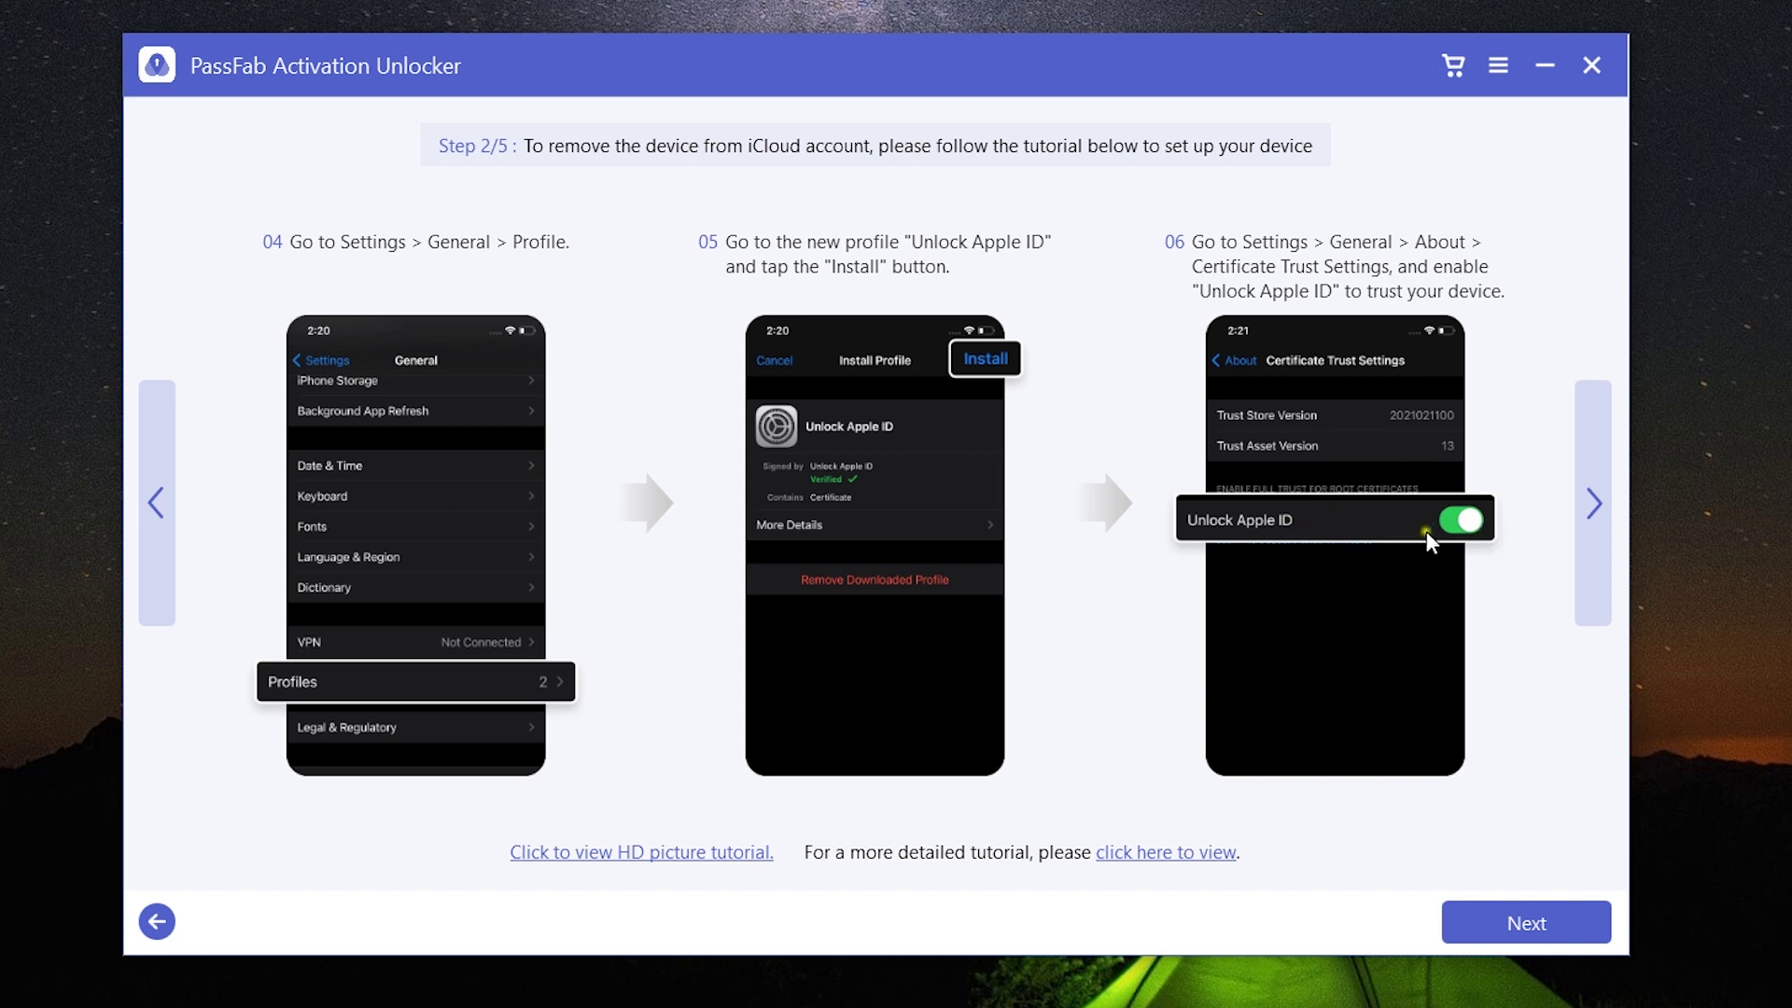
pyautogui.click(1595, 504)
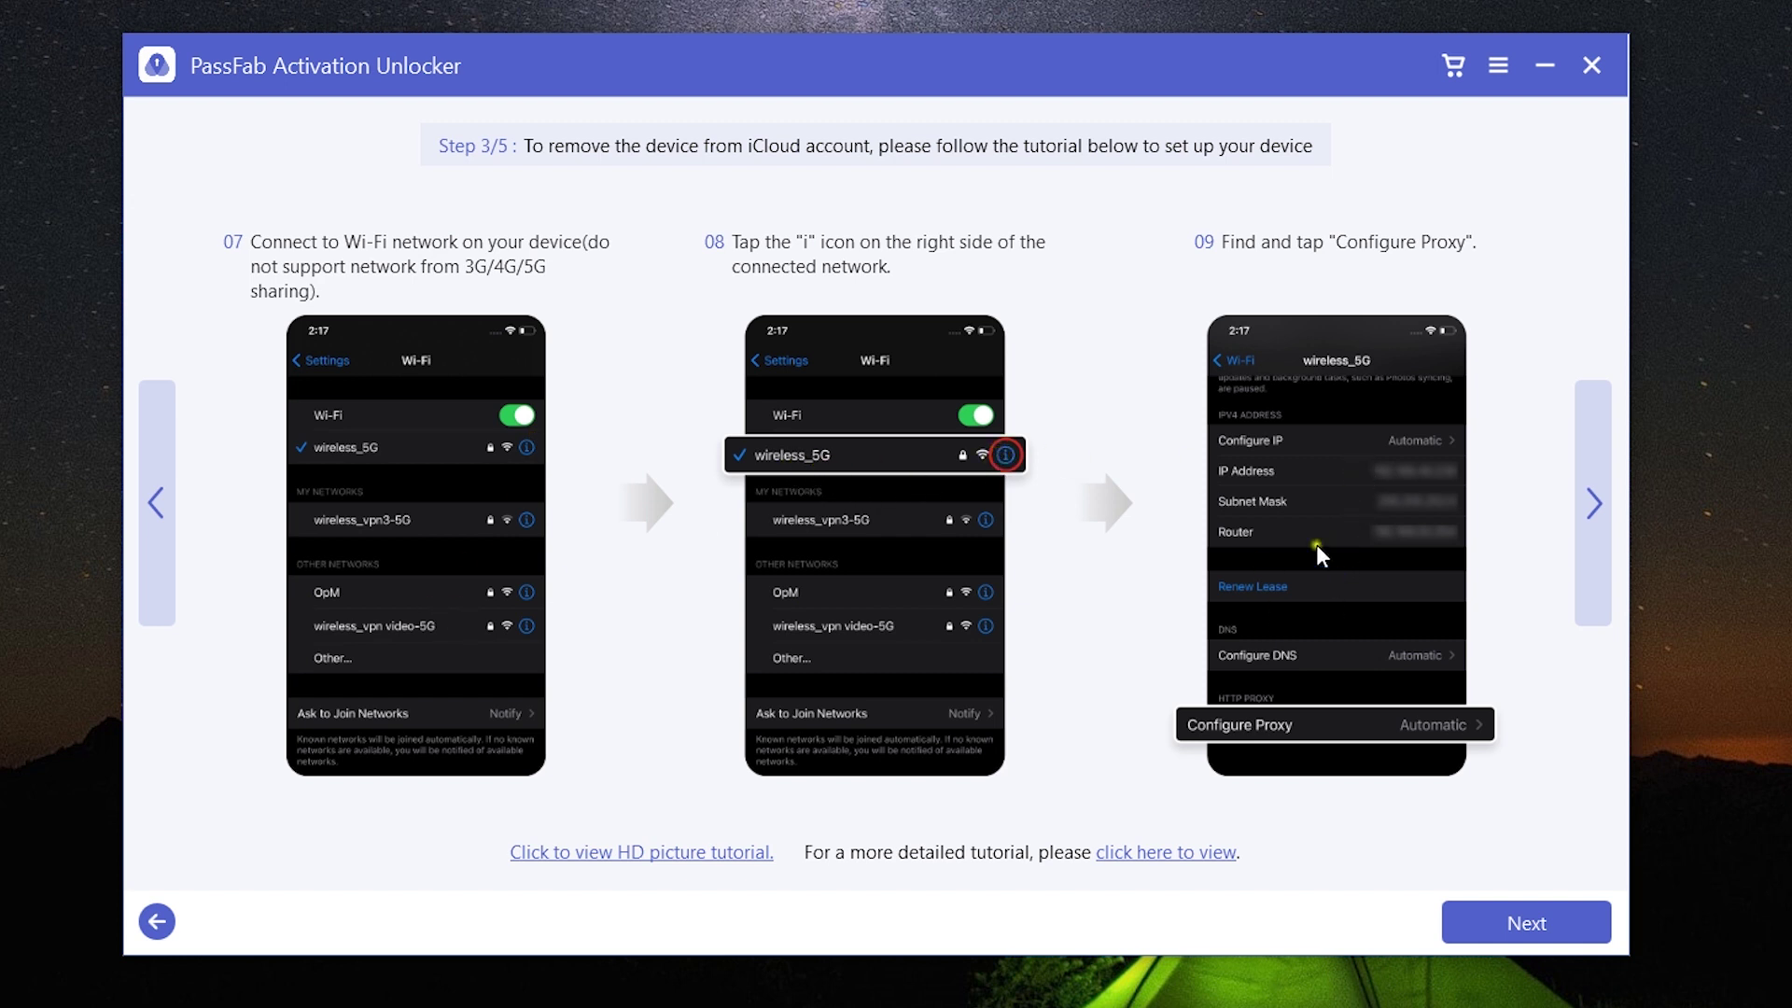
# Page the tutorial through Steps 4/5 and 5/5, then start the Find My removal
pyautogui.click(1594, 504)
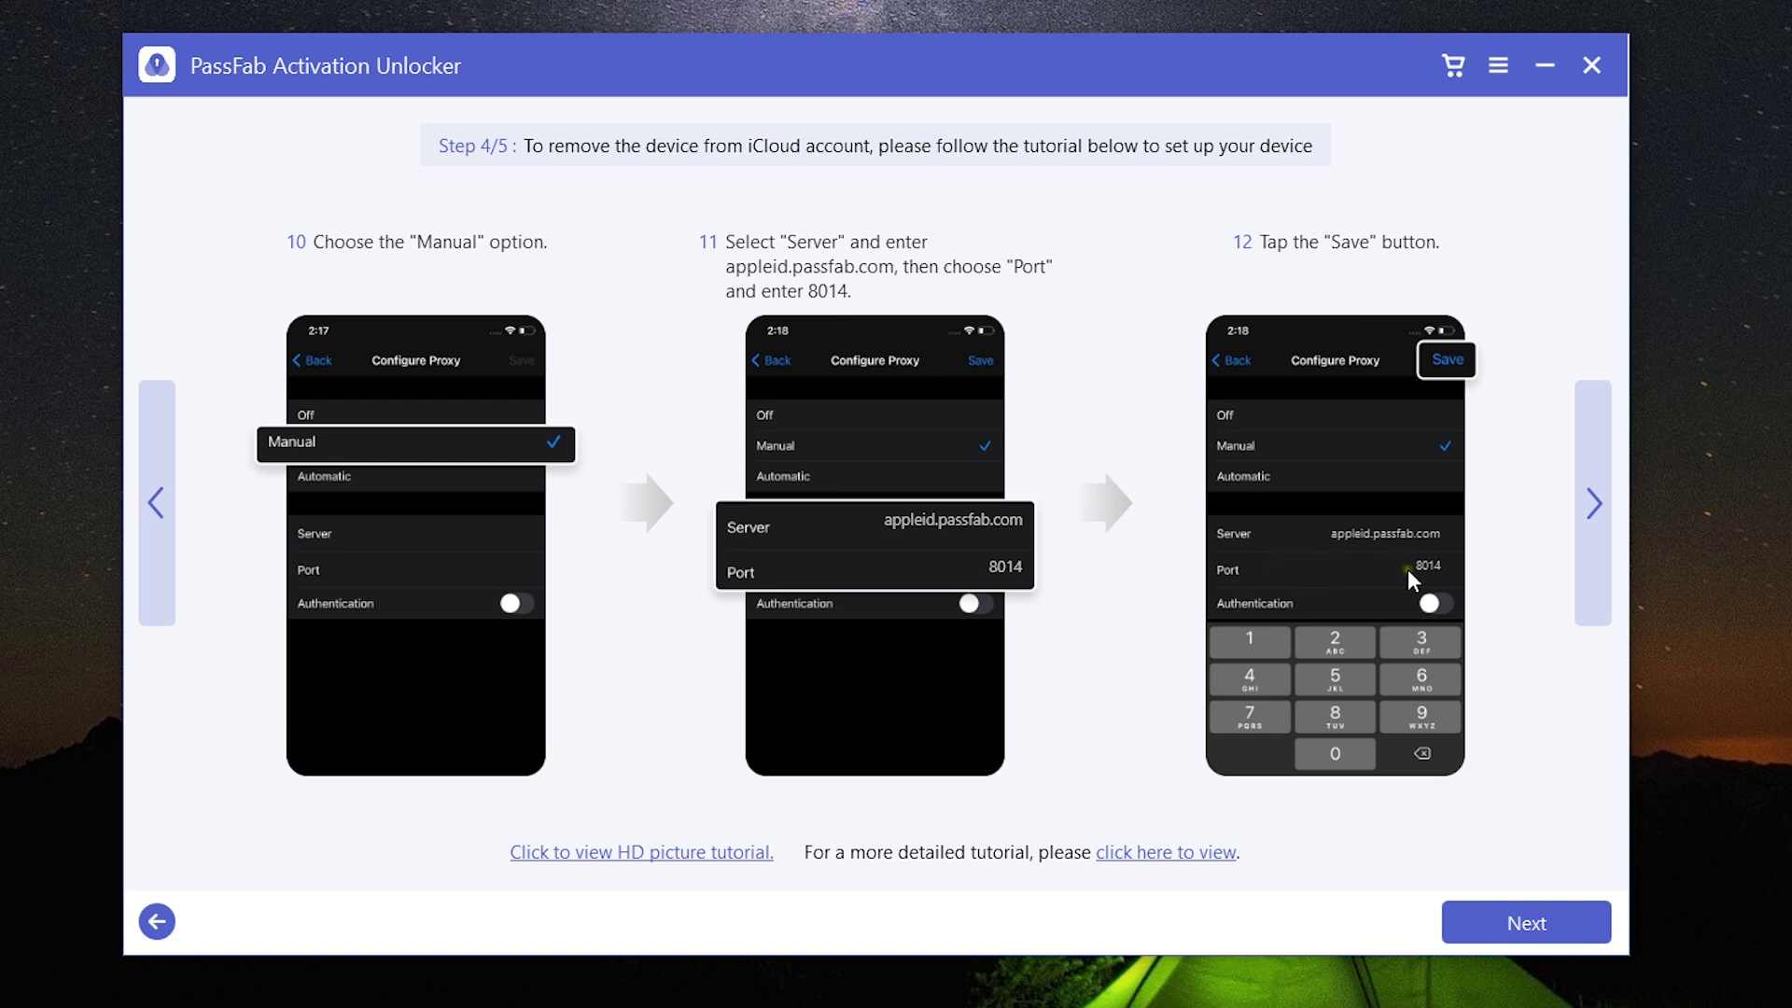
pyautogui.click(1593, 504)
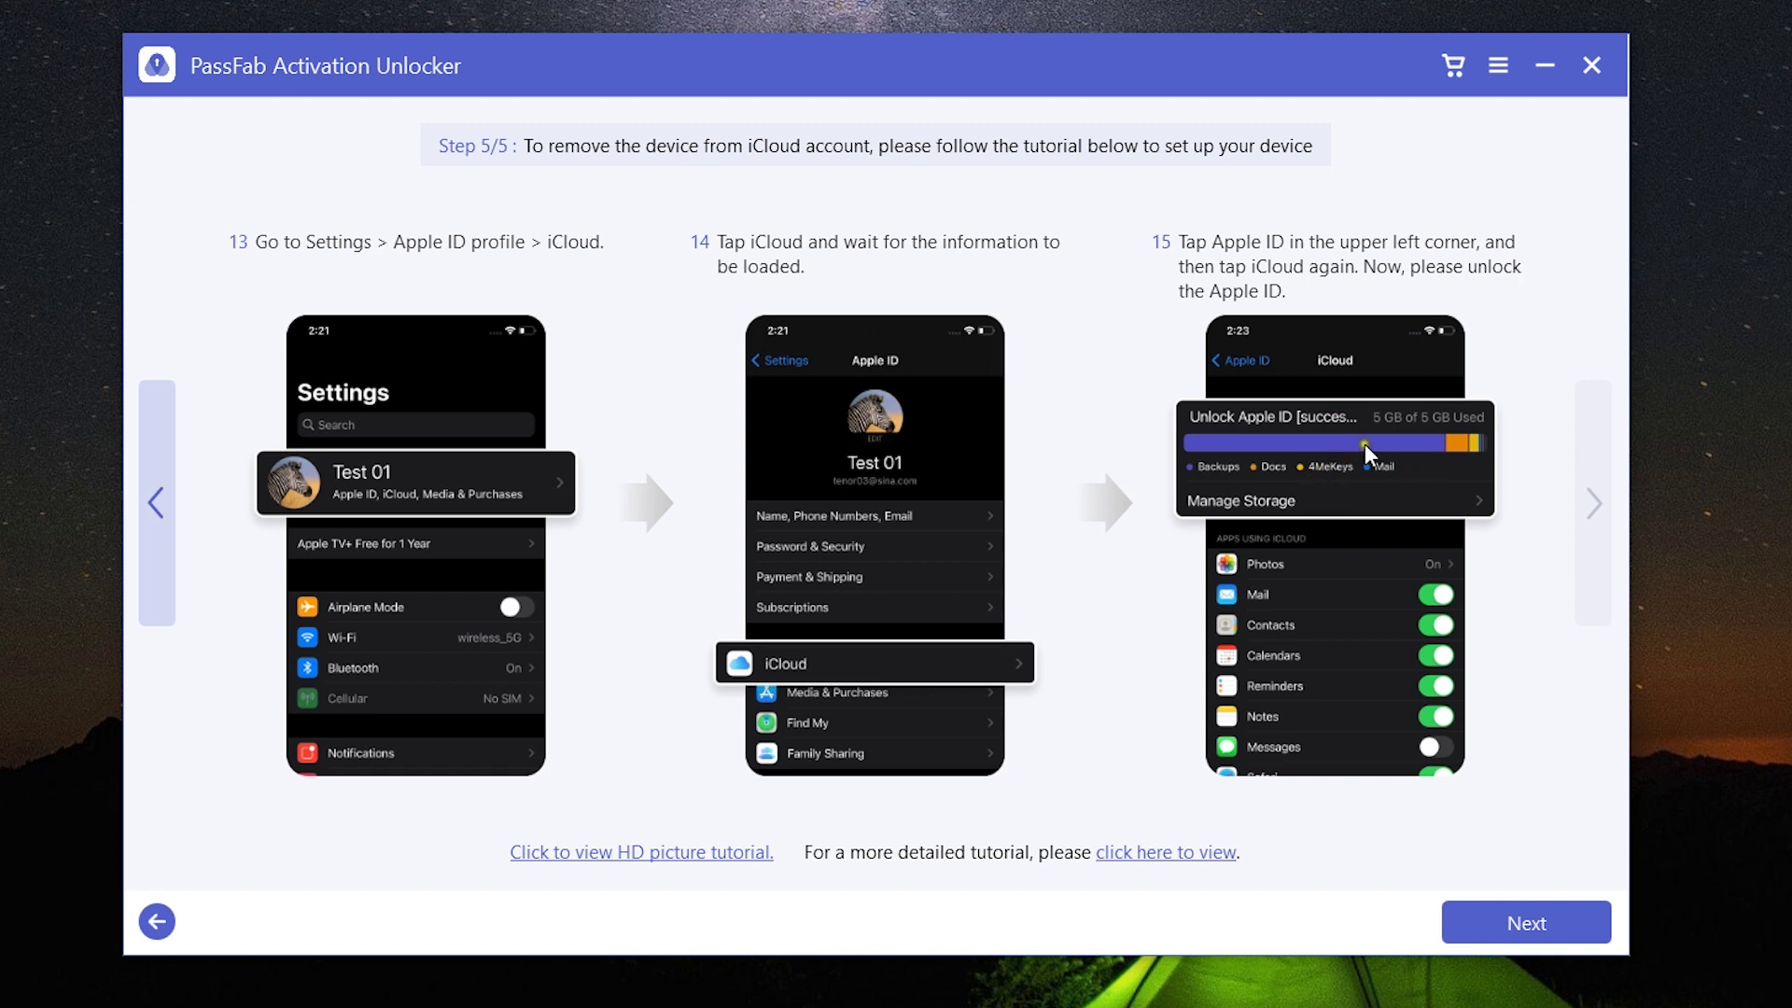
pyautogui.click(1502, 918)
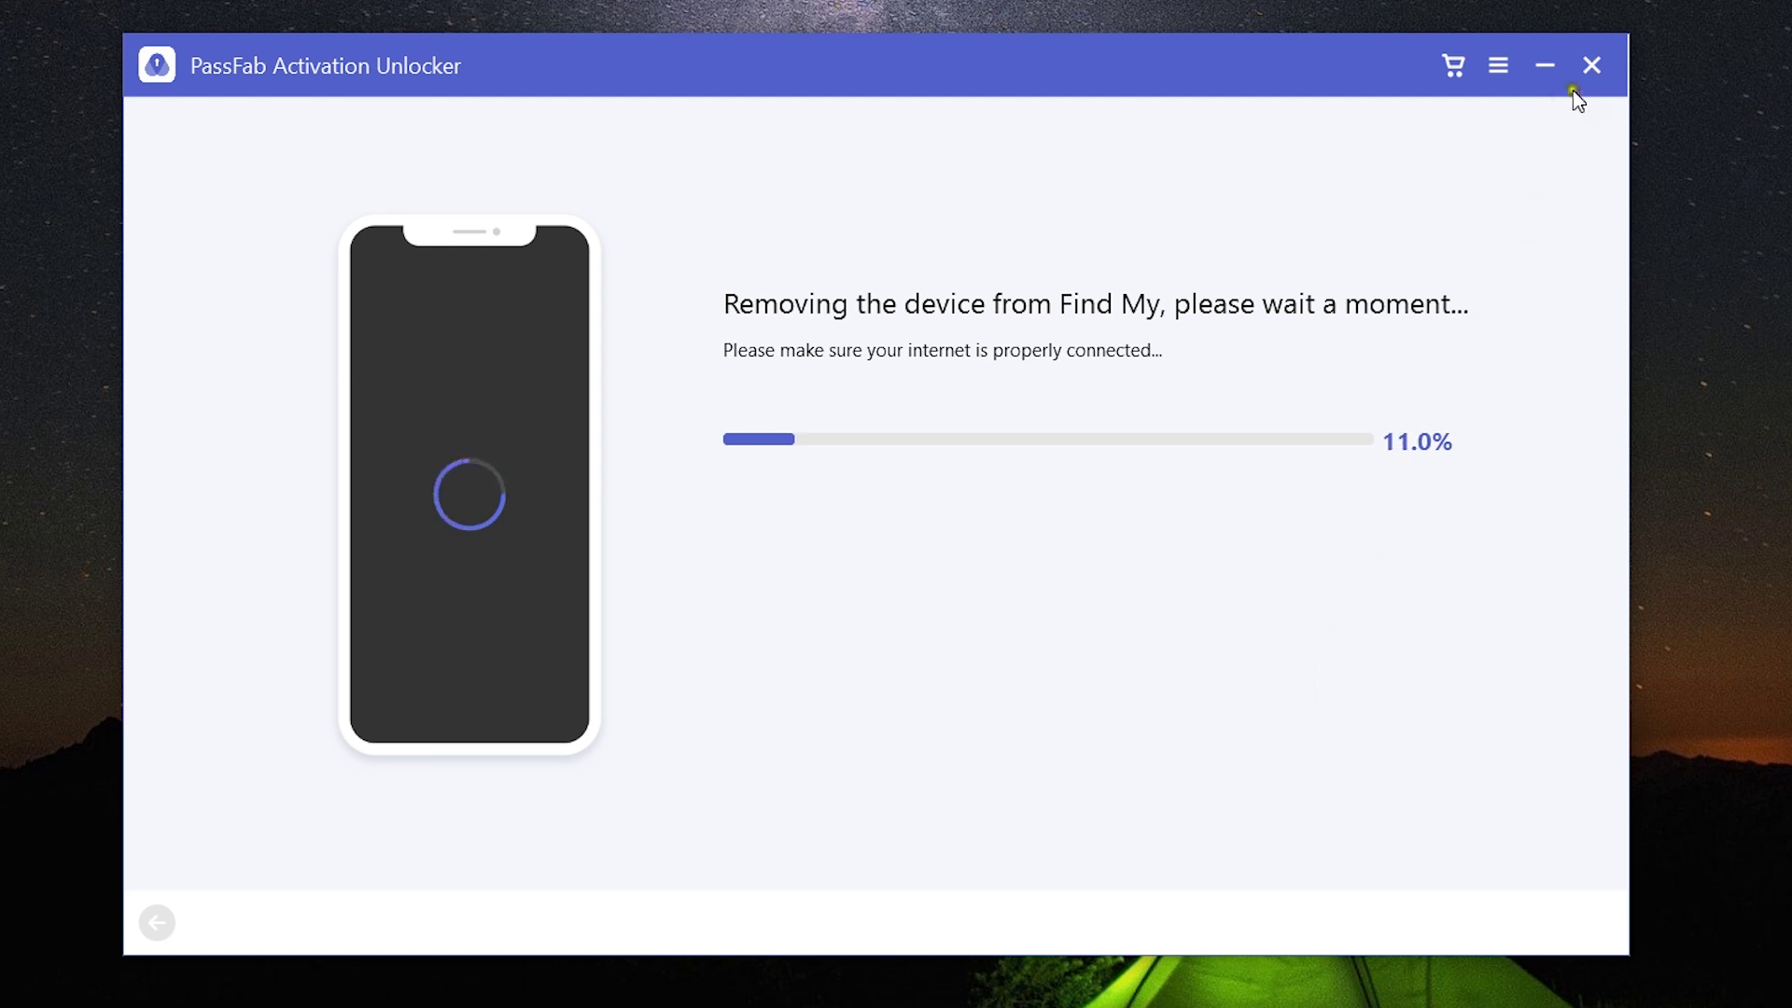
# Close the running removal and start the Turn Off Find My iPhone feature
pyautogui.click(1591, 65)
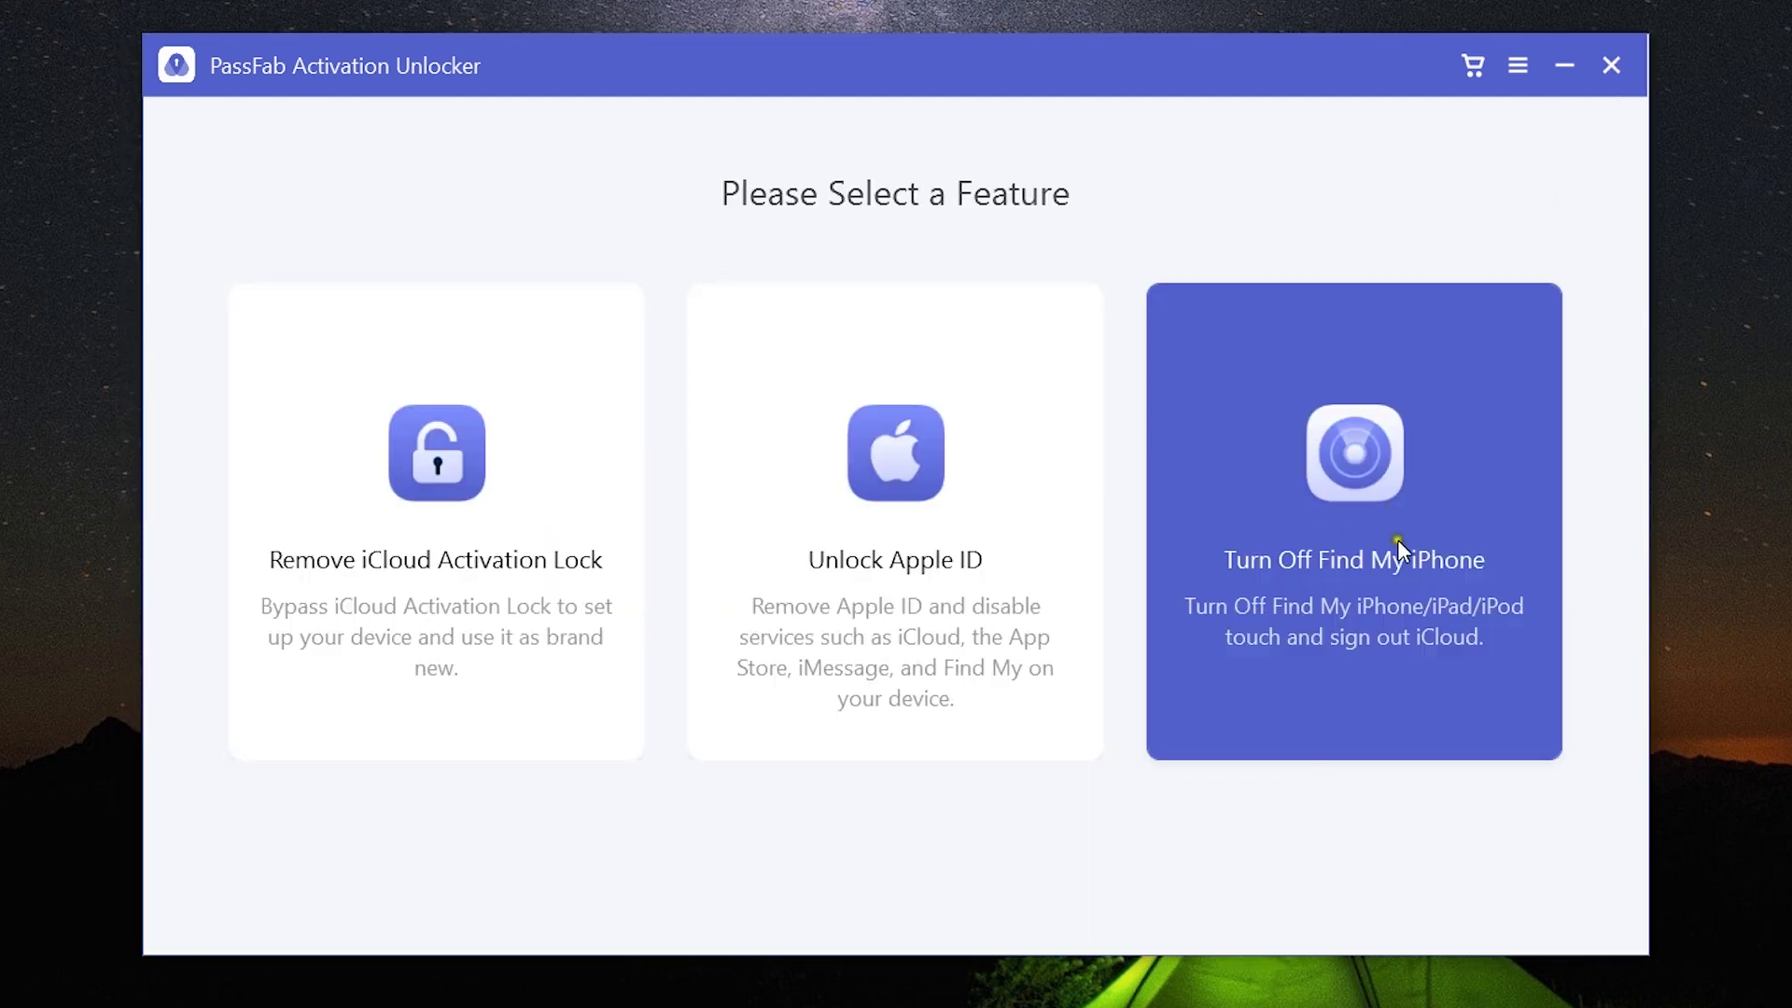
pyautogui.click(1329, 568)
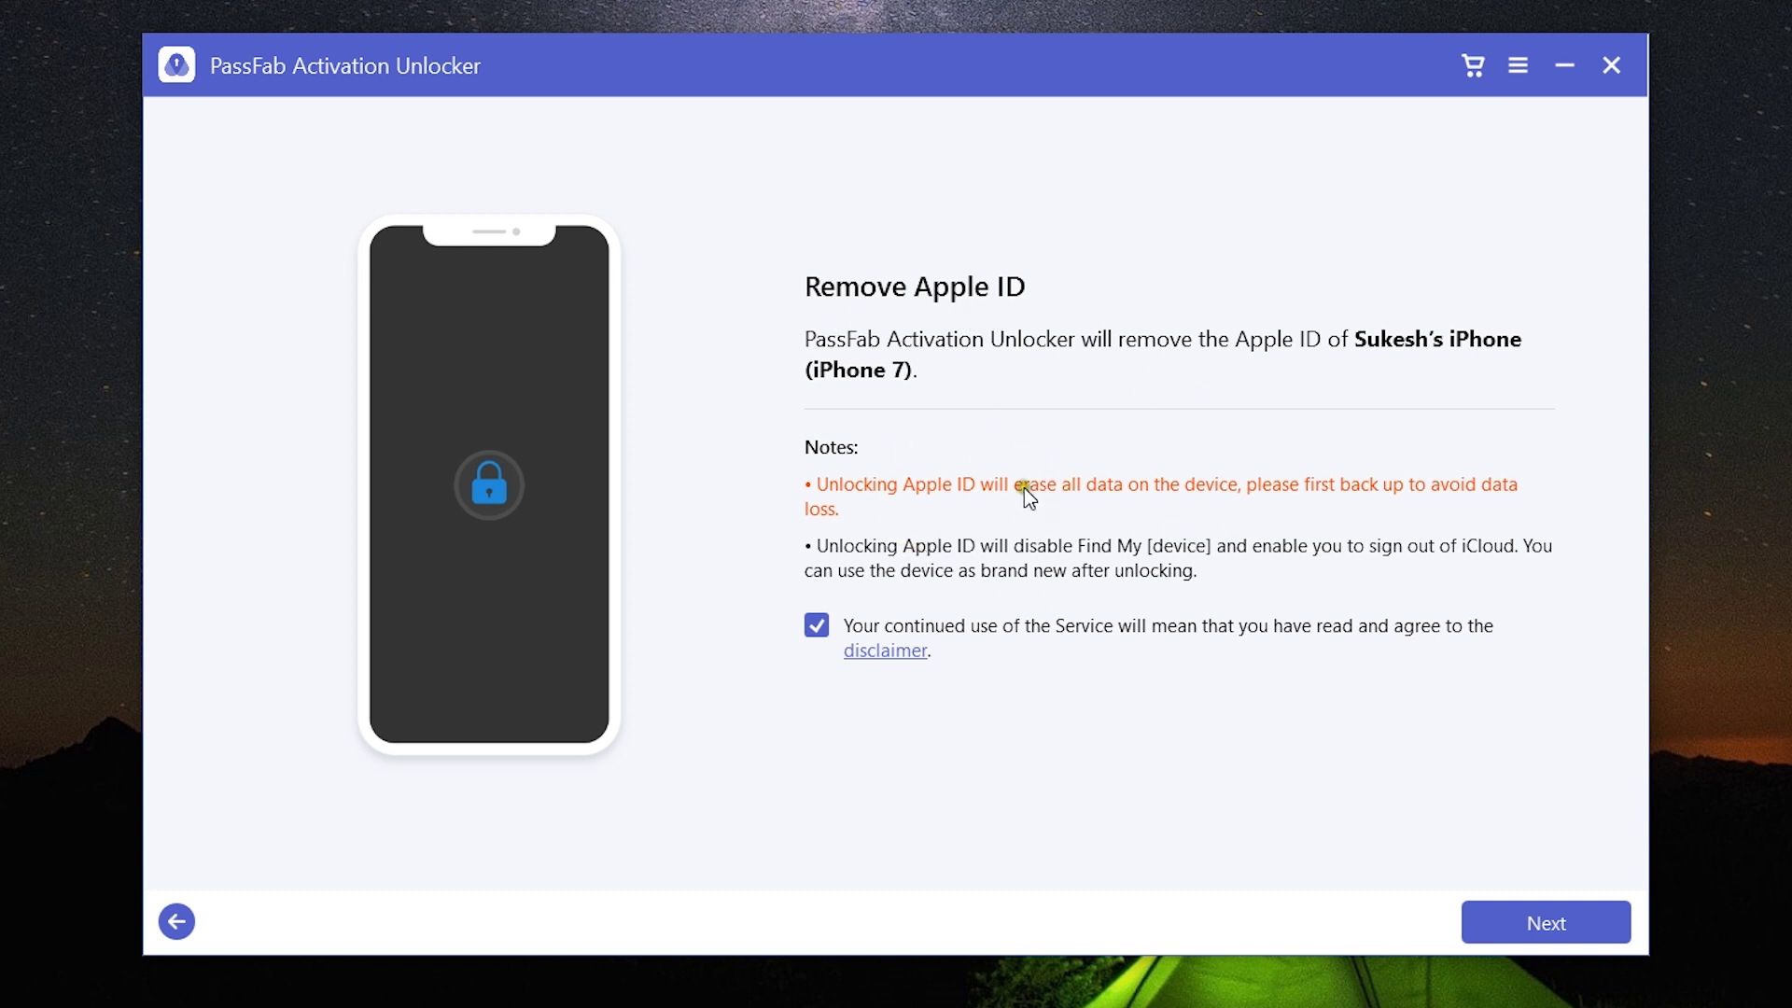
pyautogui.click(1561, 928)
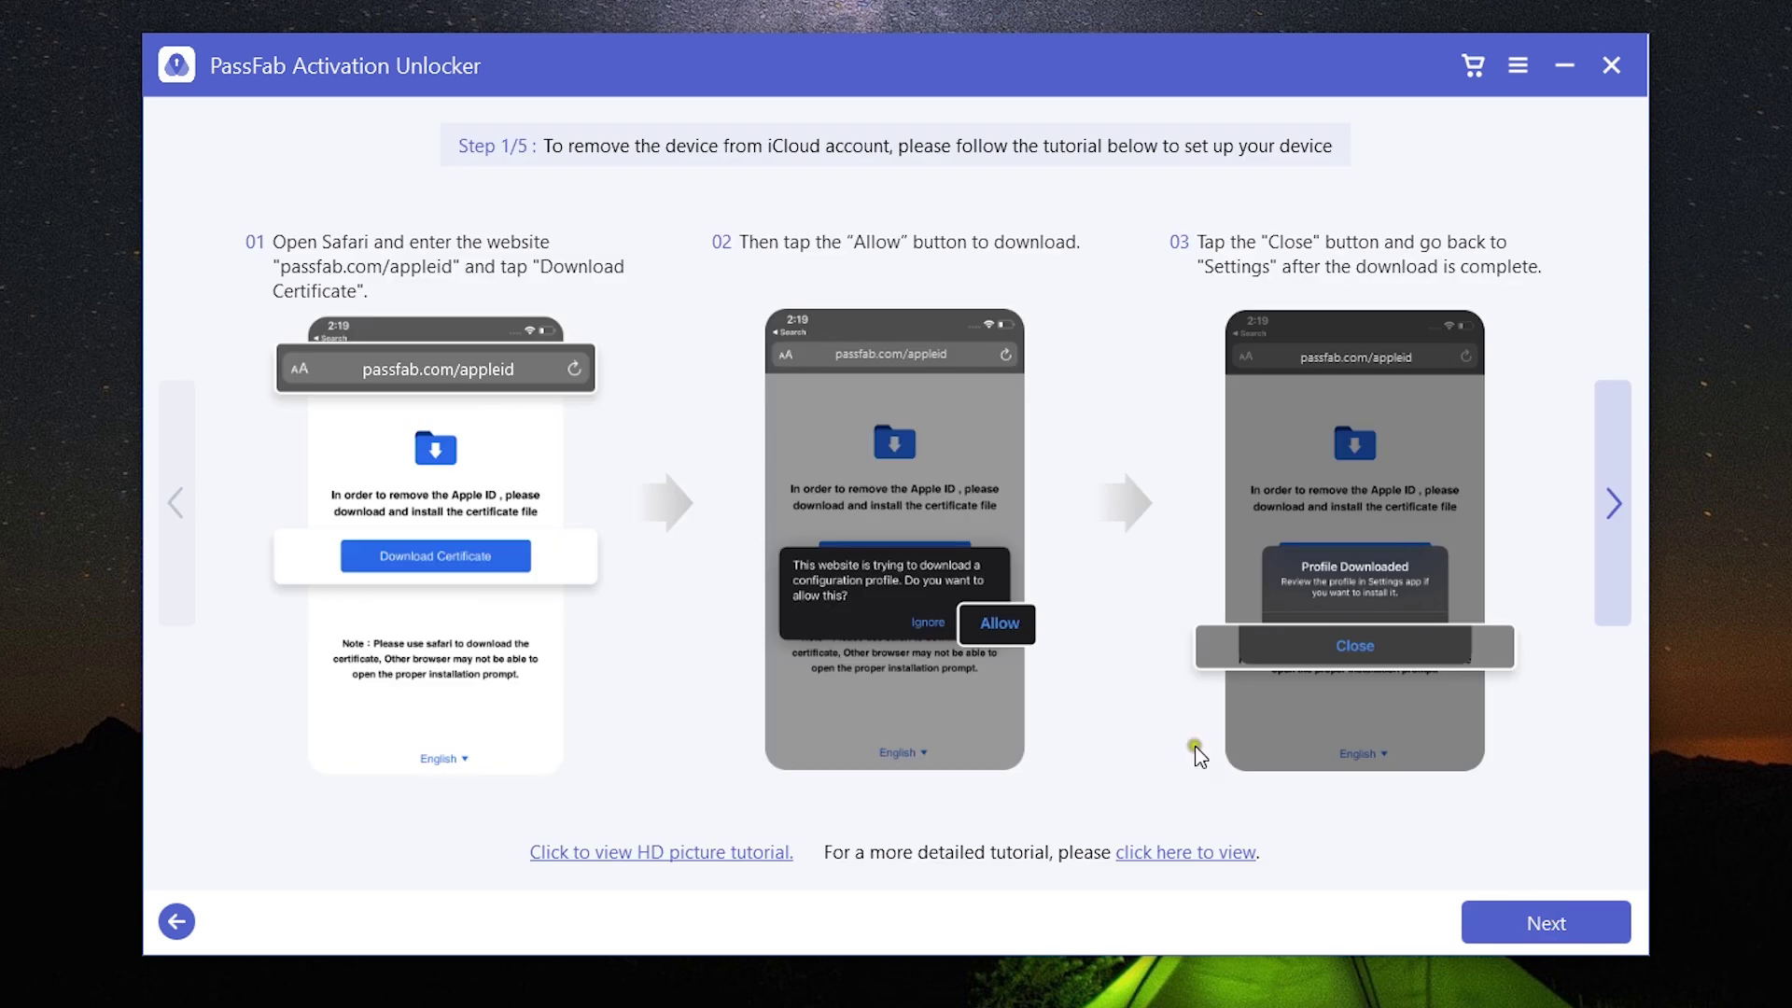
# Advance the Turn Off Find My iPhone setup tutorial to Step 4/5
pyautogui.click(1612, 504)
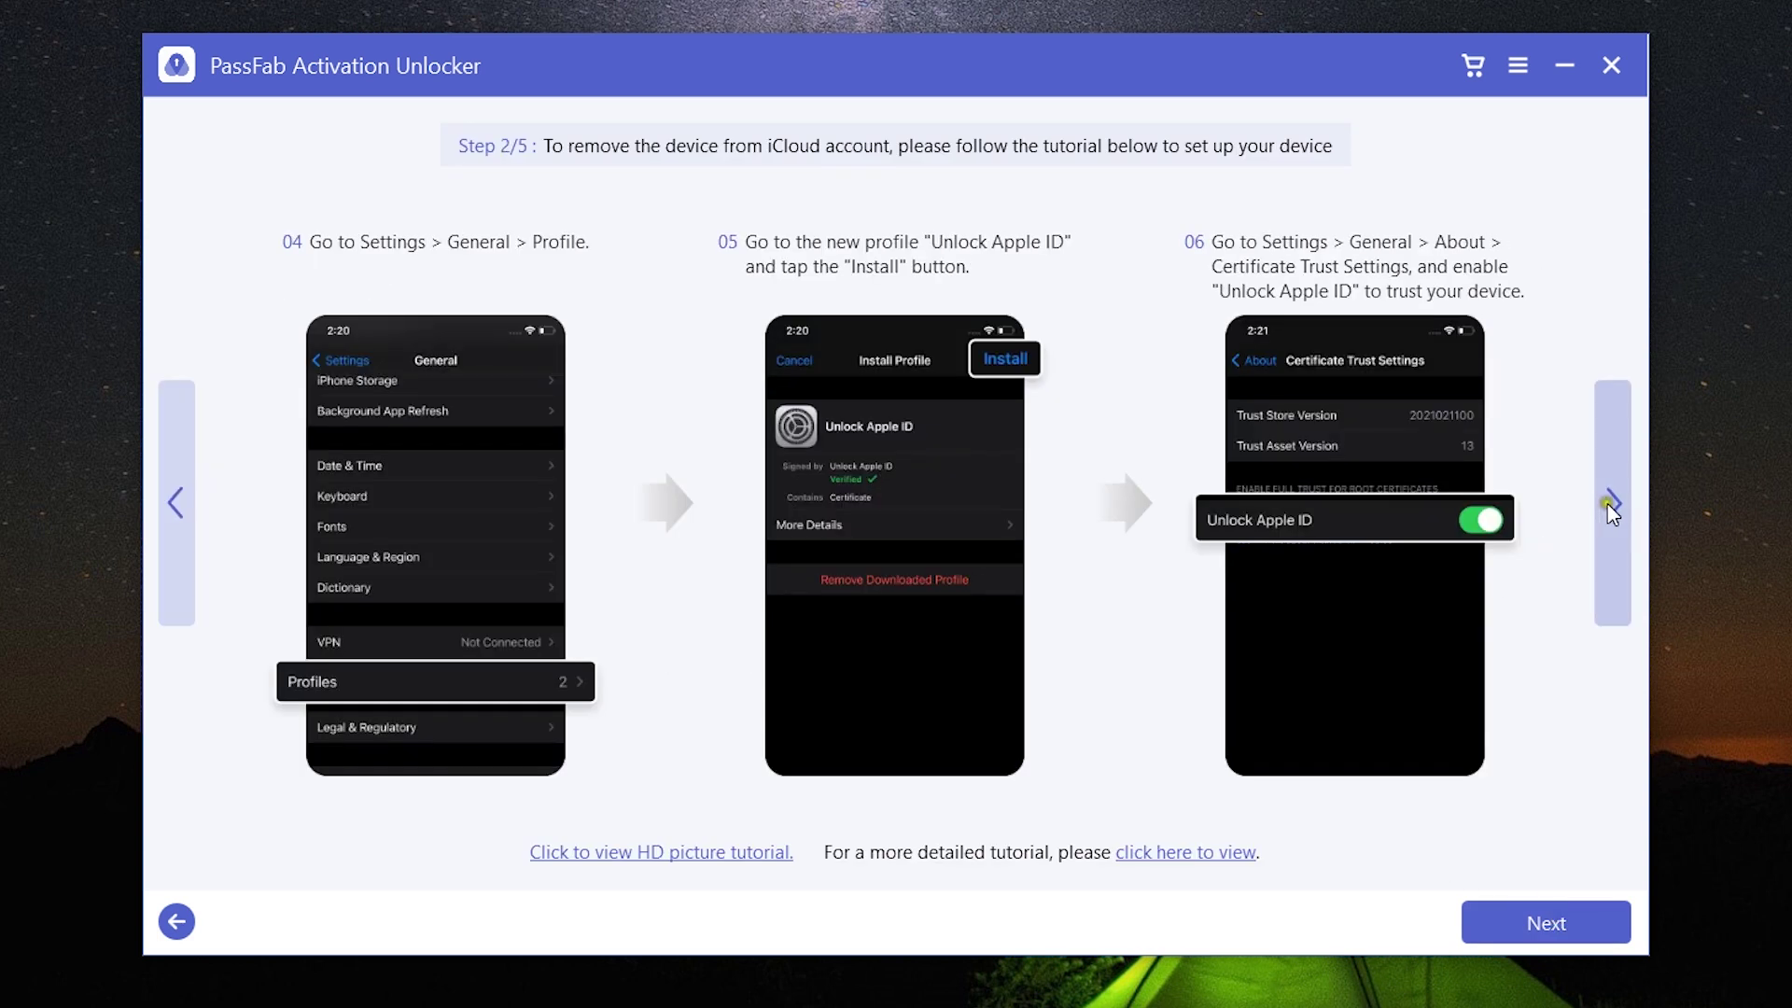
pyautogui.click(1612, 509)
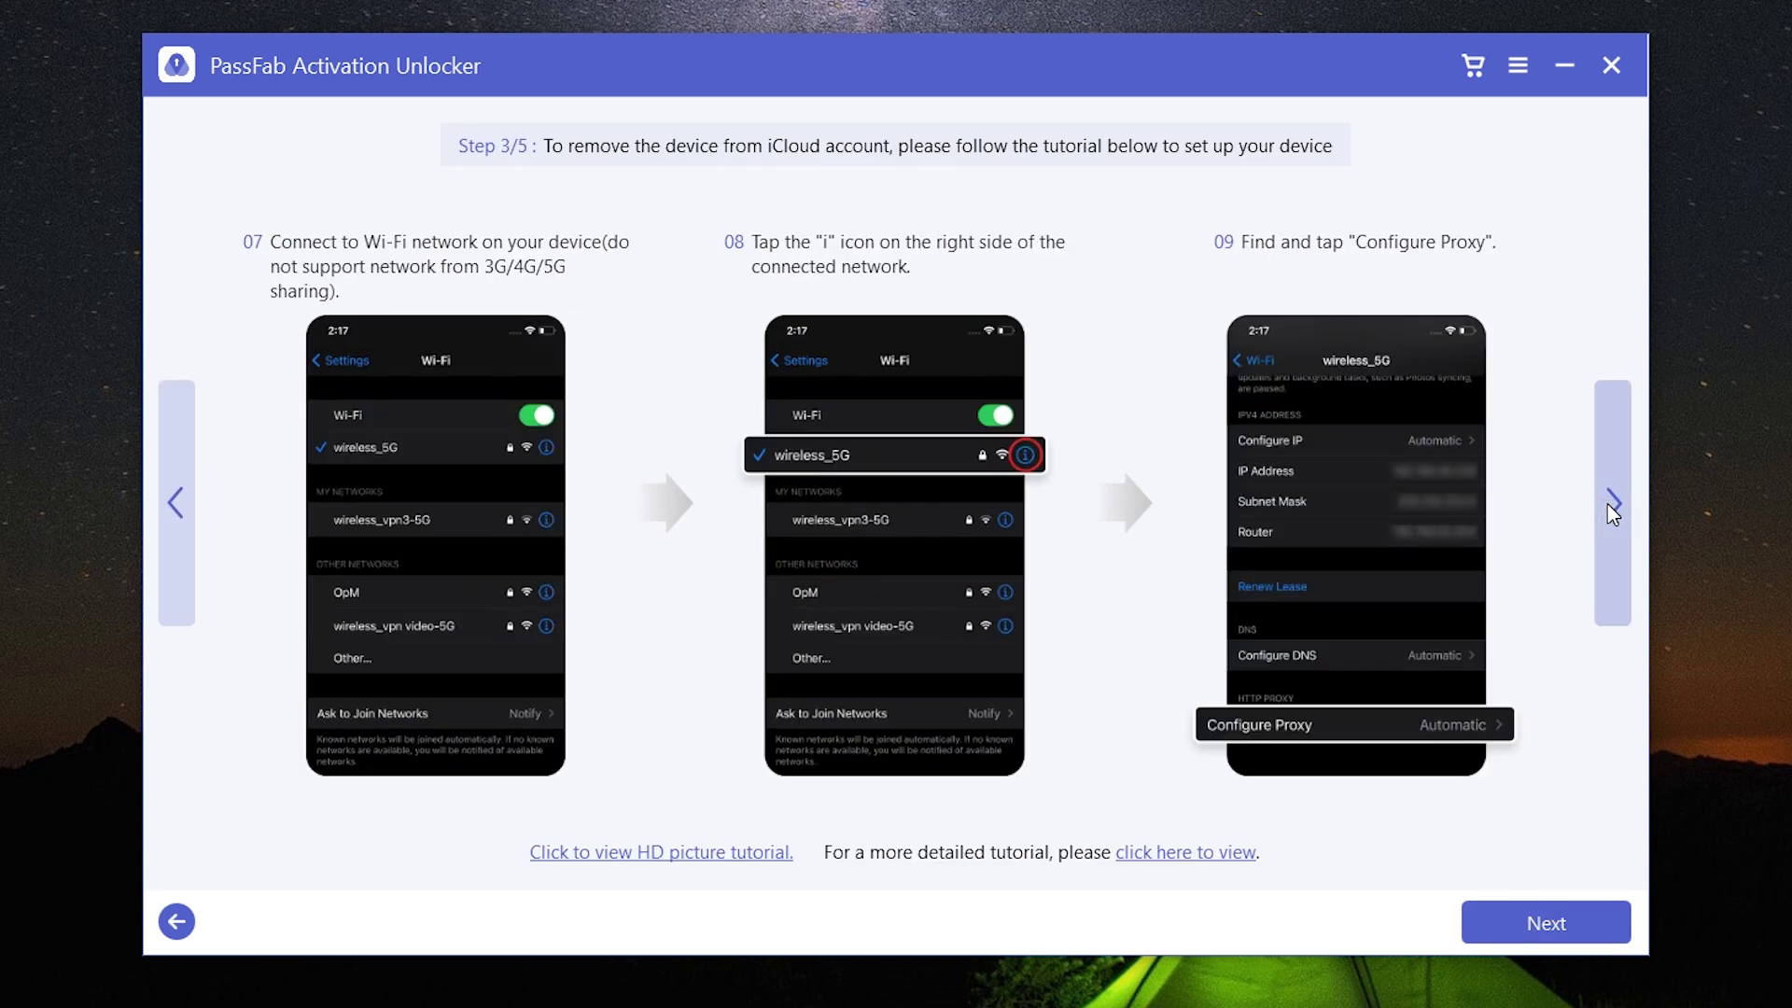
pyautogui.click(1611, 506)
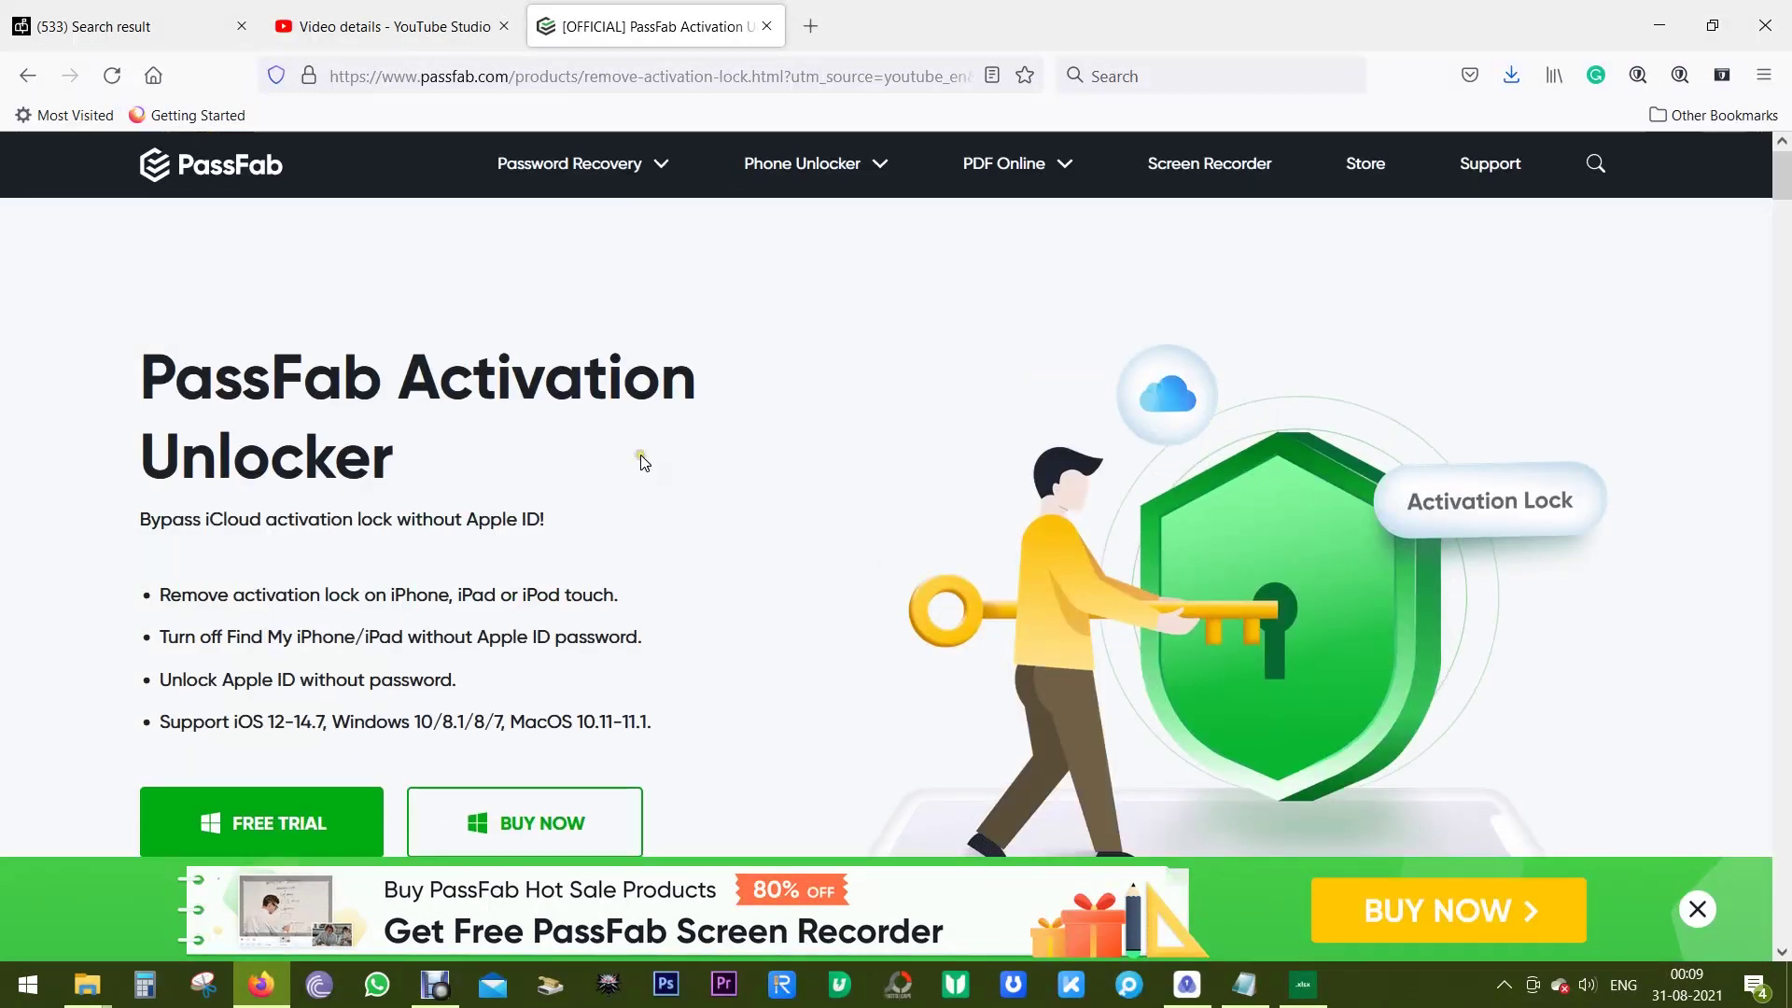
# Browse the Activation Unlocker product page and go to its BUY NOW purchase page
pyautogui.scroll(-1, 642, 461)
pyautogui.scroll(-1, 716, 427)
pyautogui.scroll(1, 672, 532)
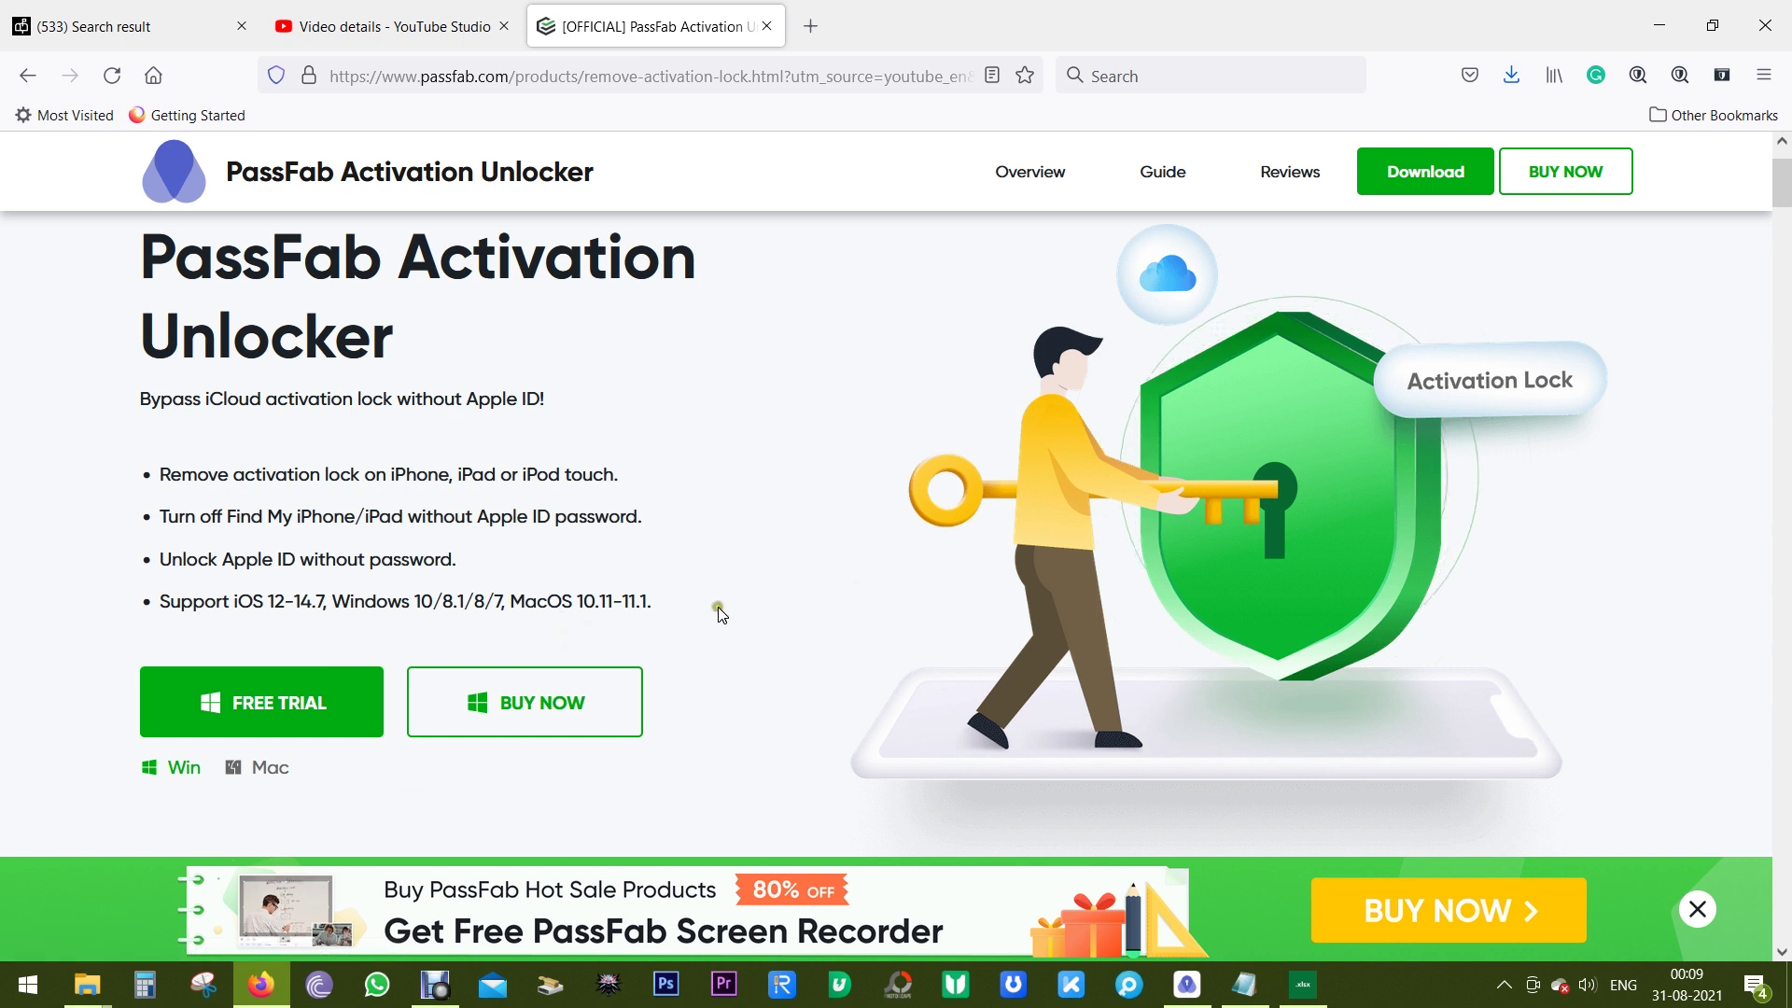
pyautogui.scroll(-3, 740, 560)
pyautogui.scroll(-3, 740, 560)
pyautogui.scroll(-5, 744, 563)
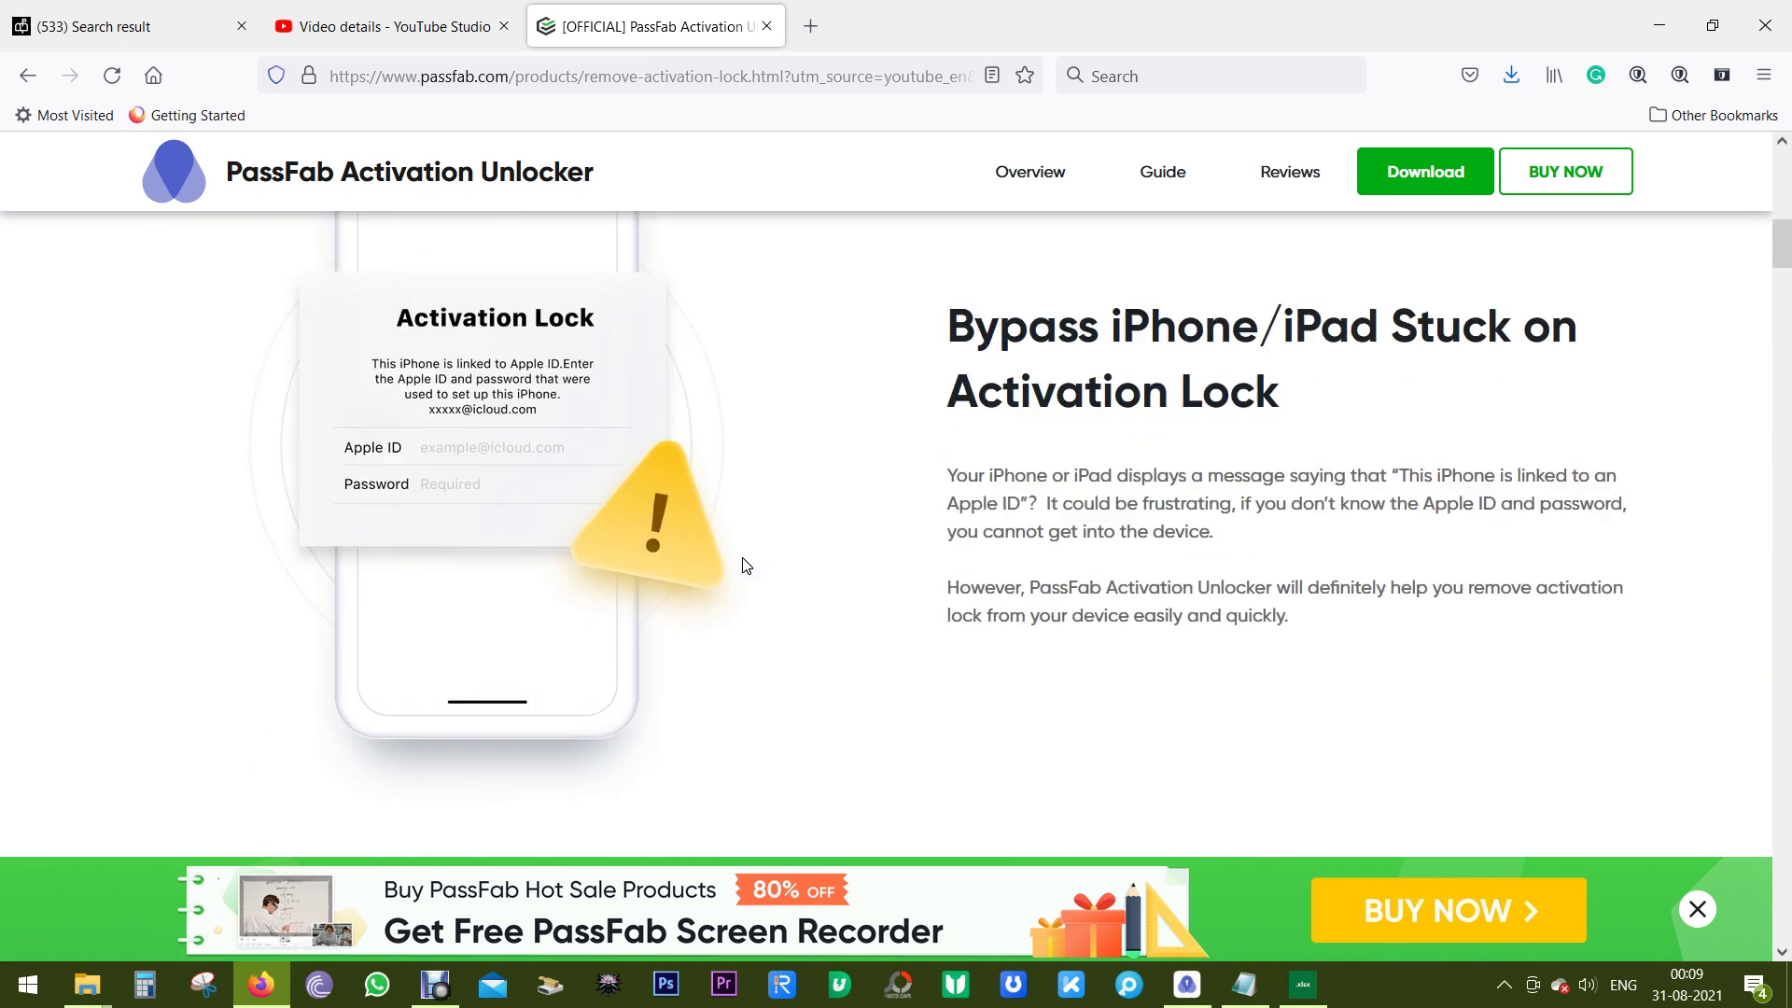
pyautogui.scroll(-5, 743, 564)
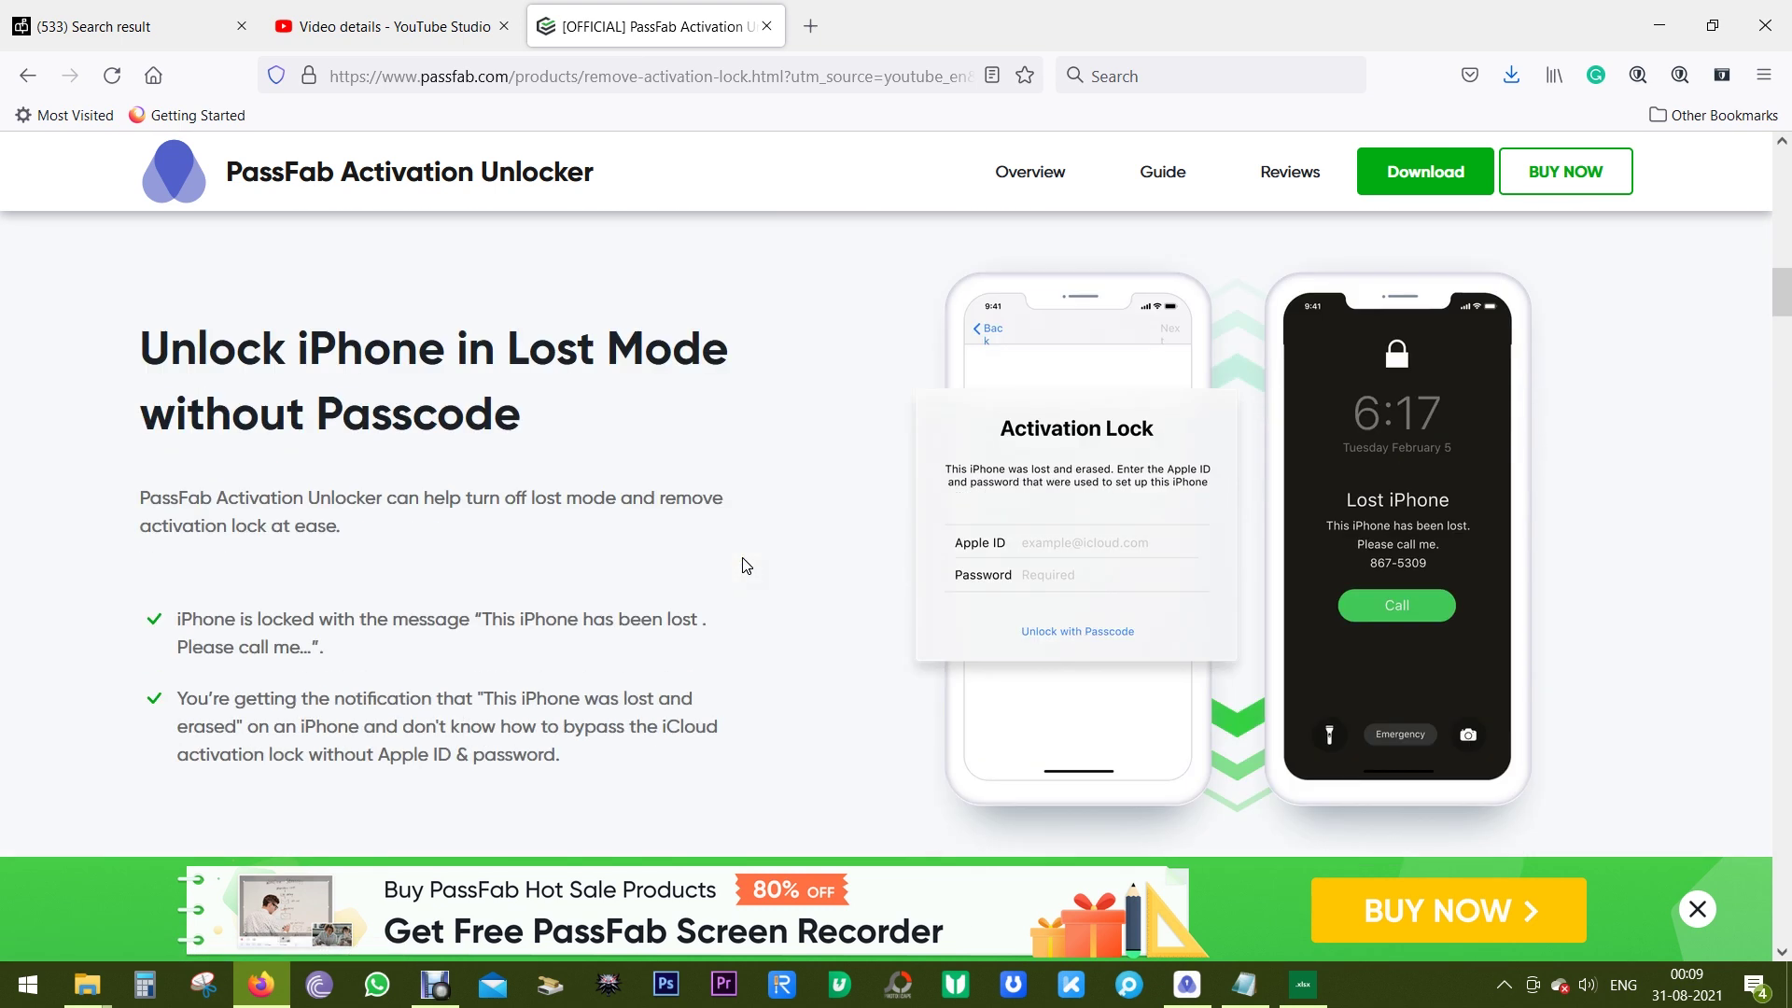
pyautogui.scroll(4, 746, 564)
pyautogui.scroll(4, 745, 565)
pyautogui.scroll(4, 746, 565)
pyautogui.scroll(4, 745, 564)
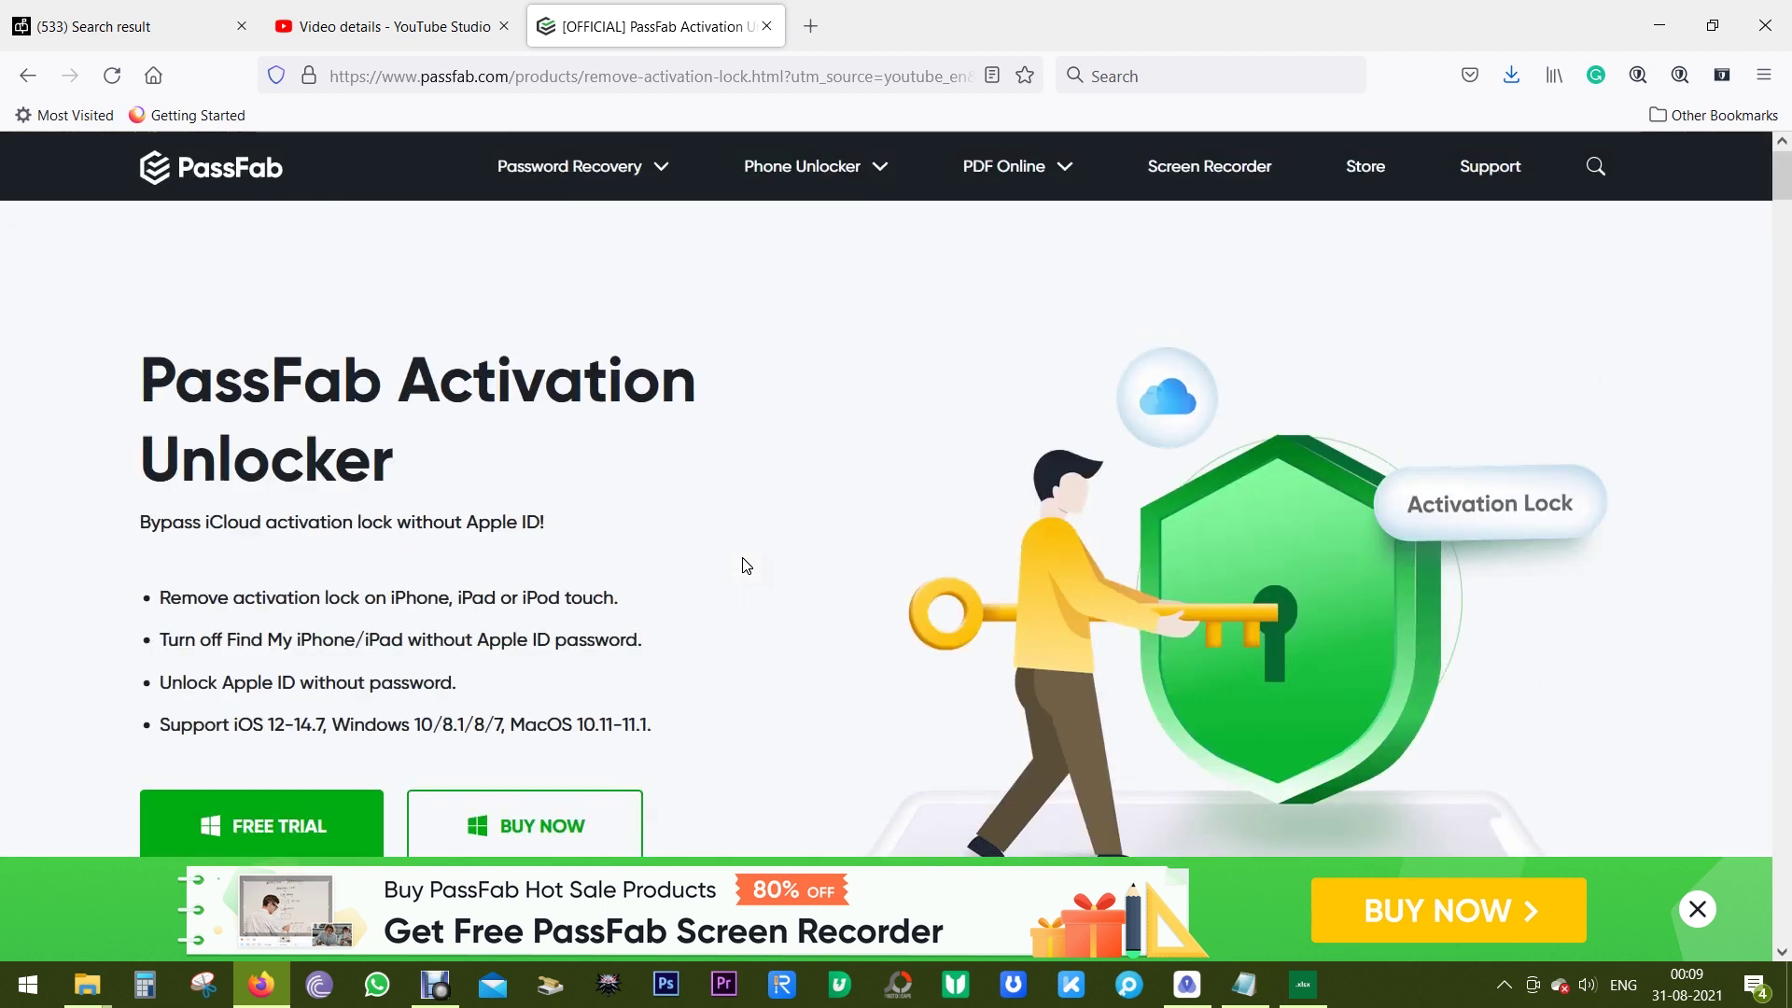
pyautogui.scroll(-2, 746, 565)
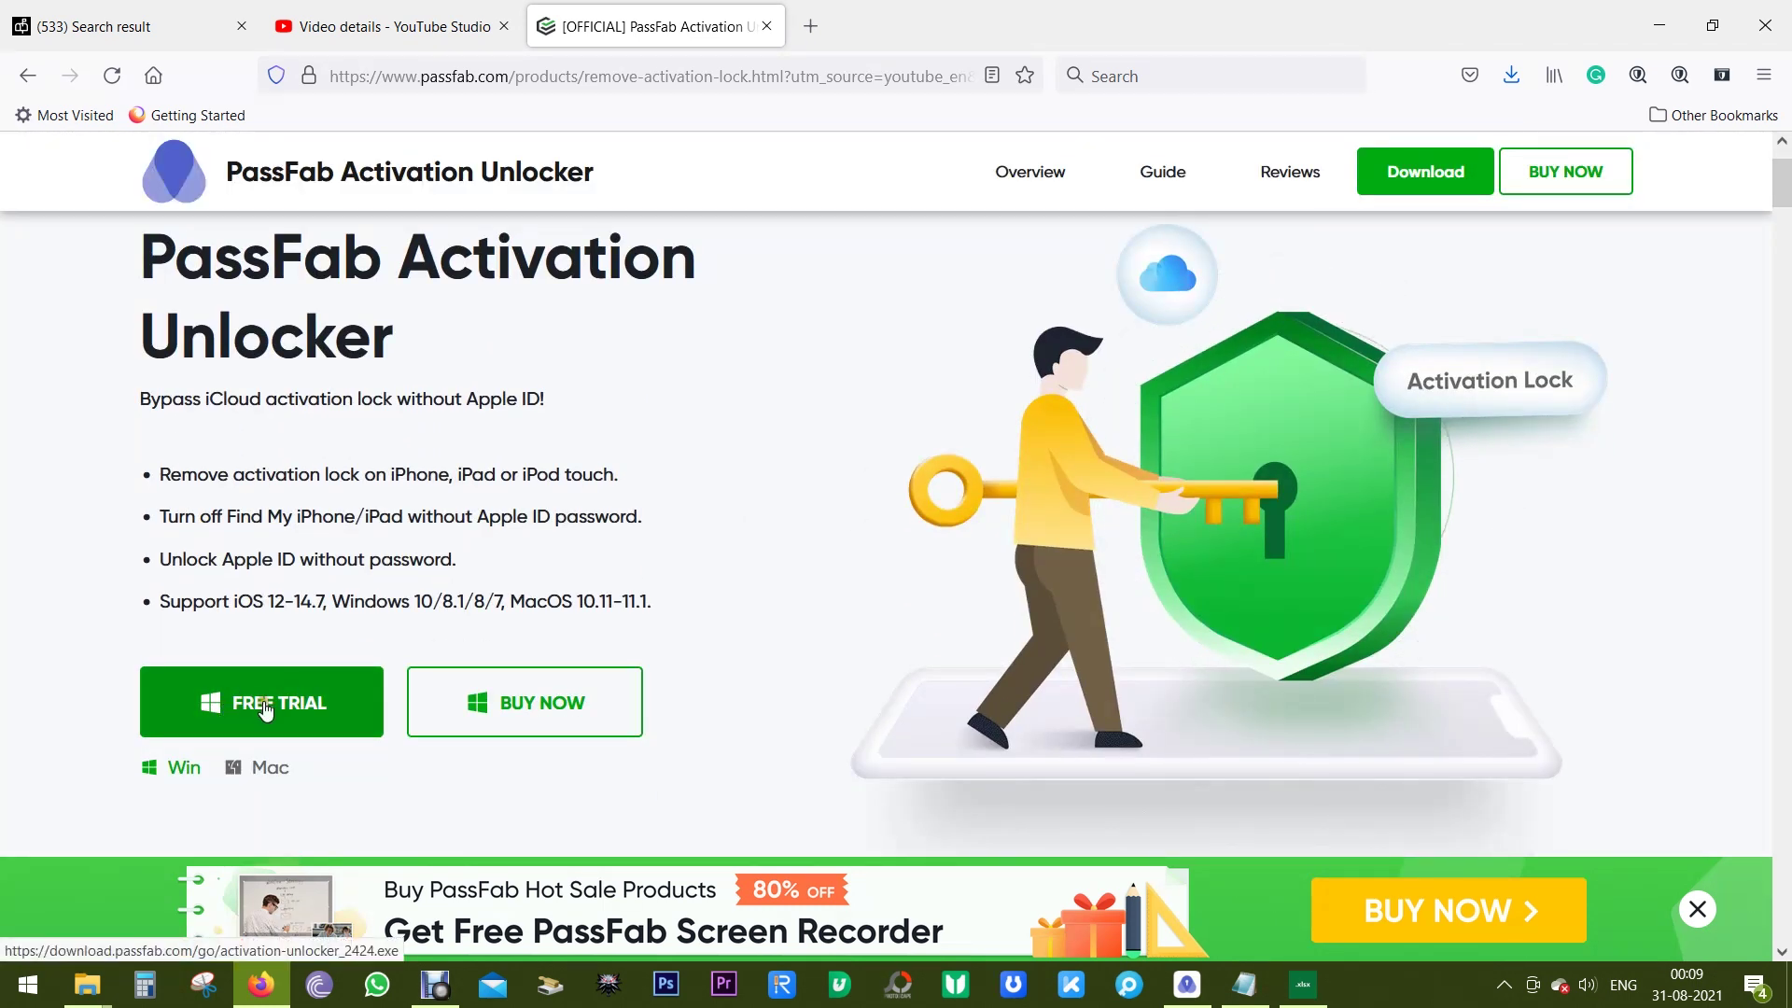
pyautogui.click(480, 693)
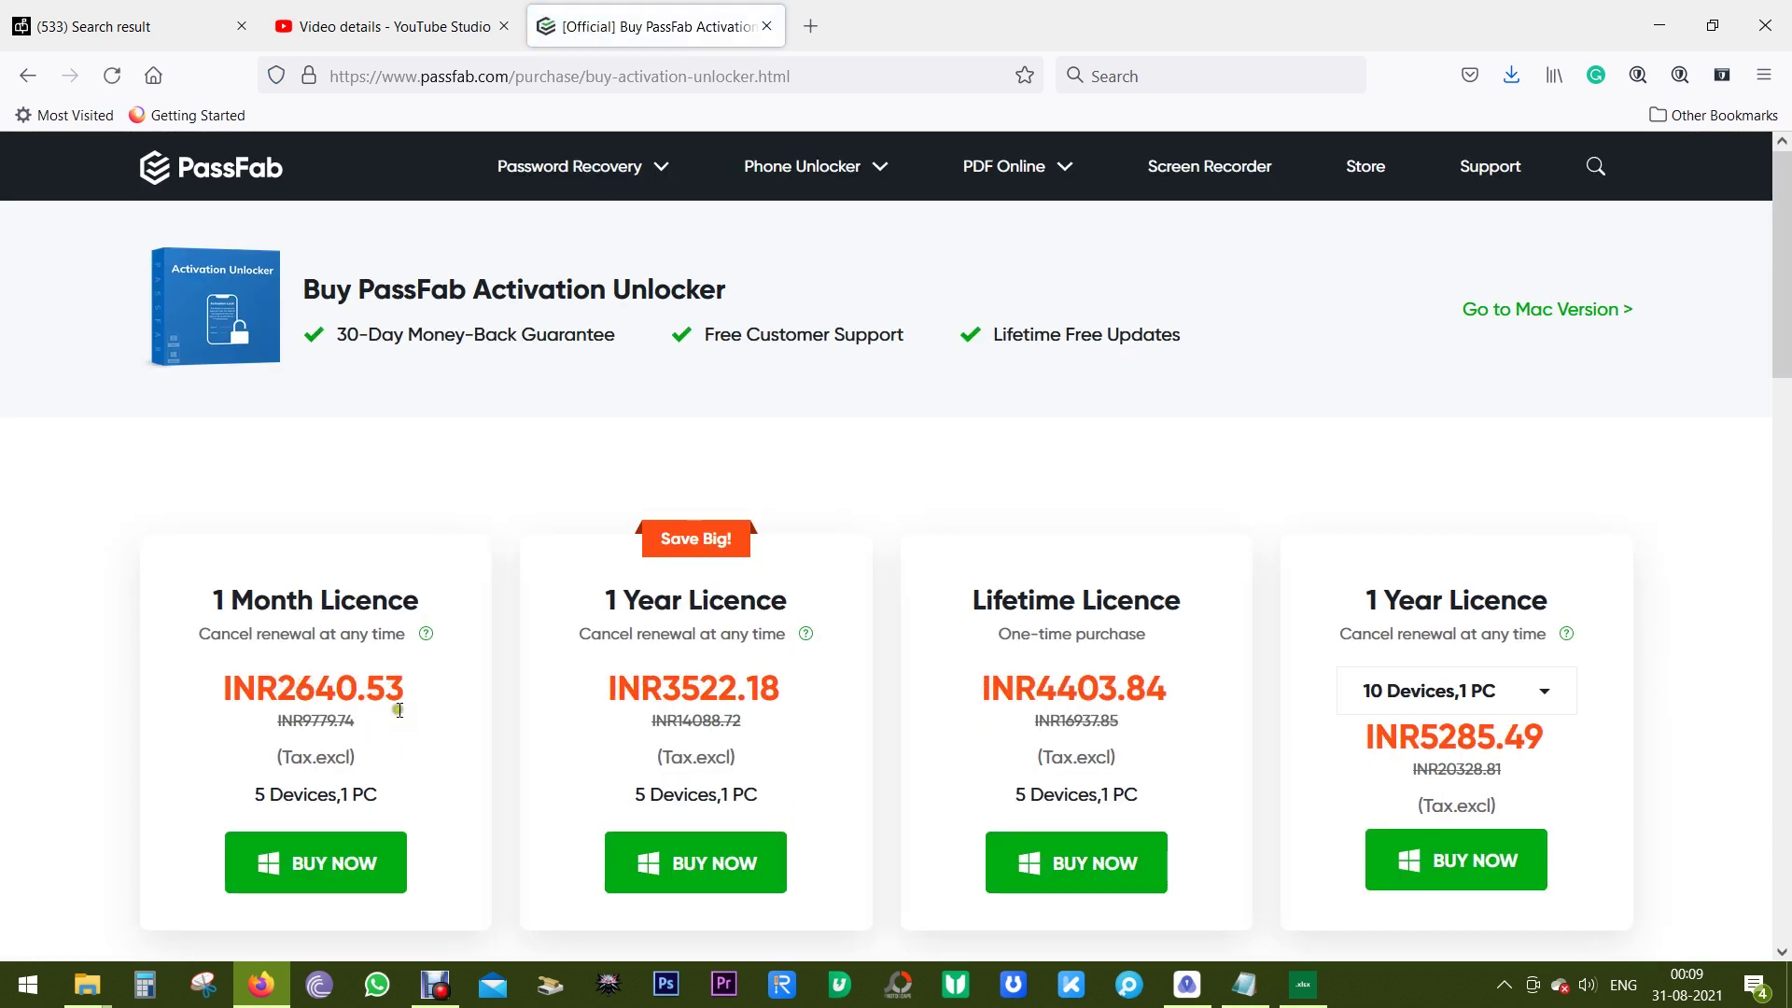
# Scroll the pricing page past the INR licence prices down to the FAQs
pyautogui.scroll(-2, 448, 700)
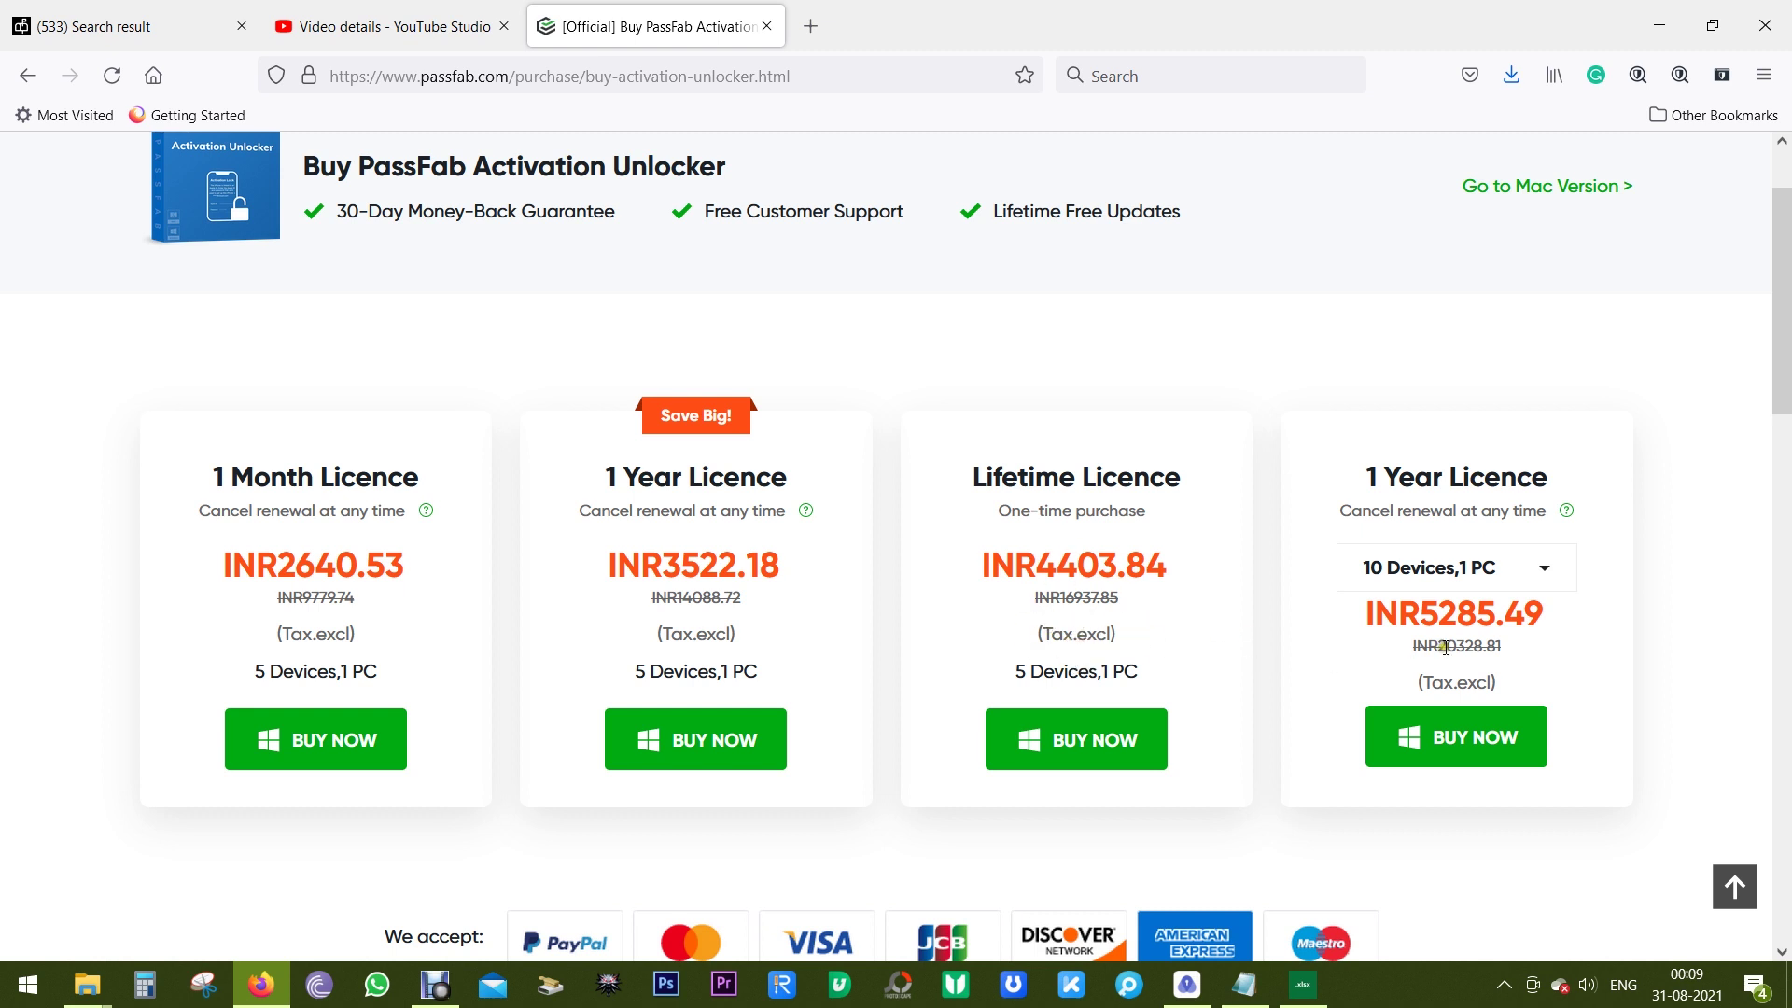
pyautogui.scroll(-2, 903, 670)
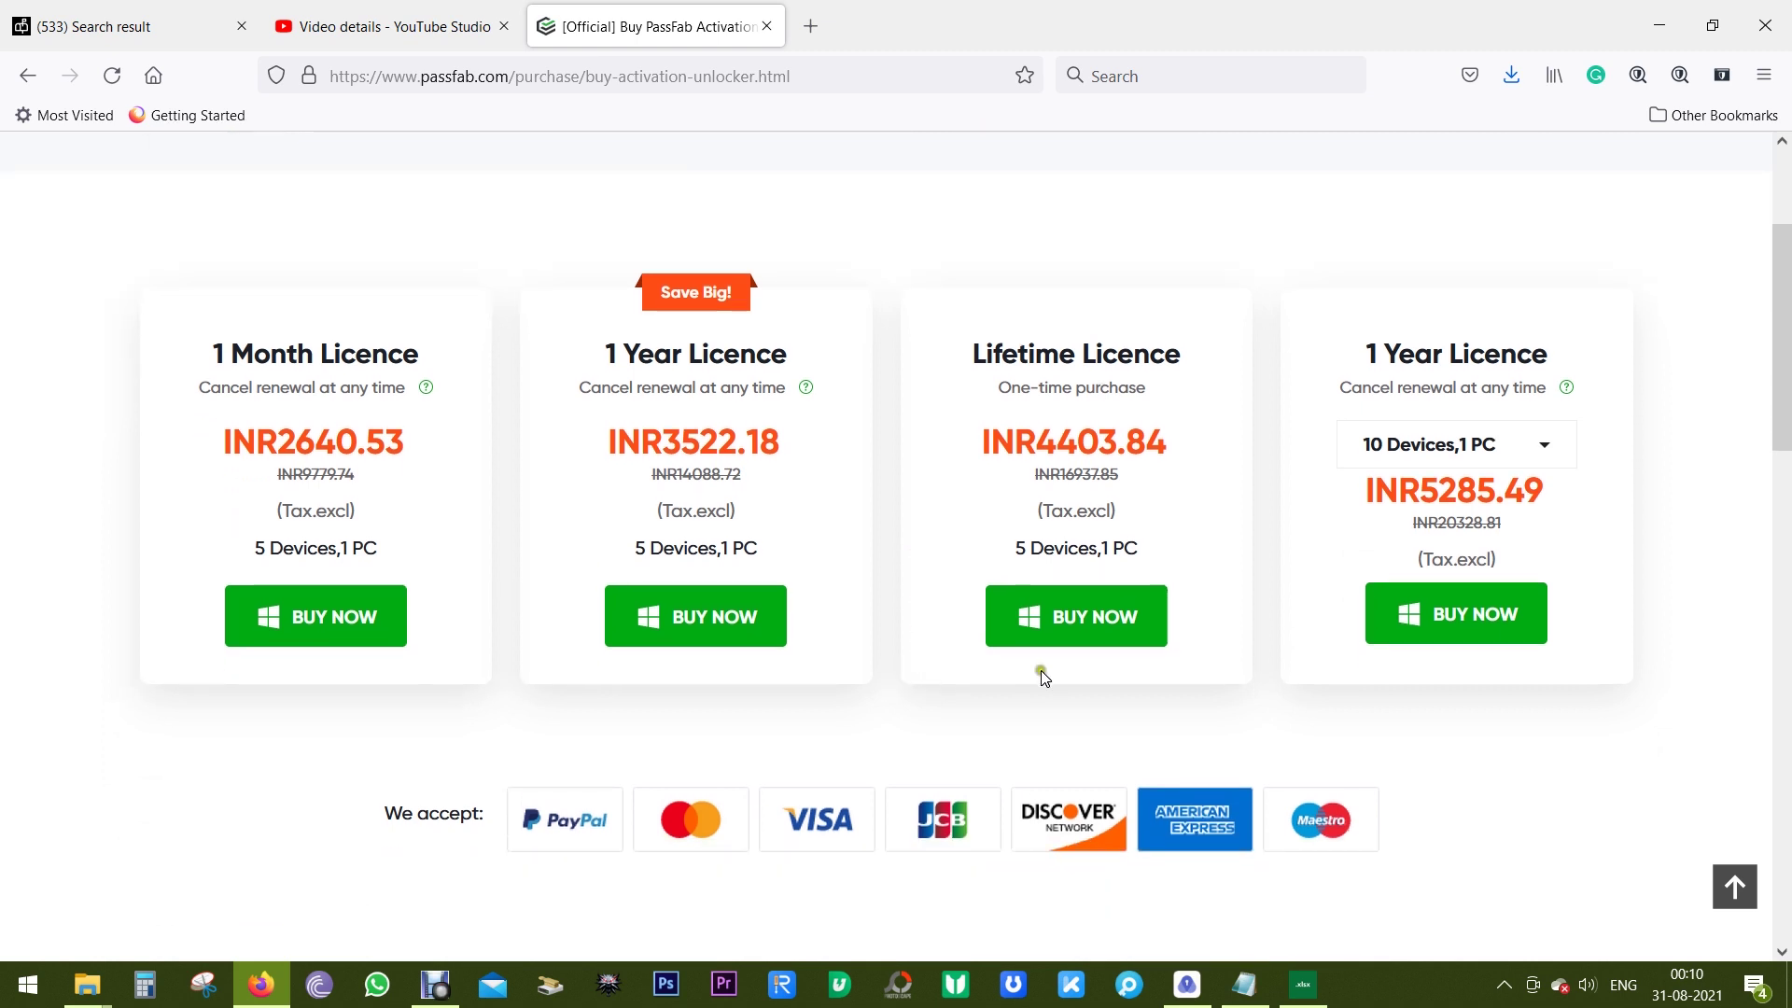
pyautogui.scroll(-3, 961, 714)
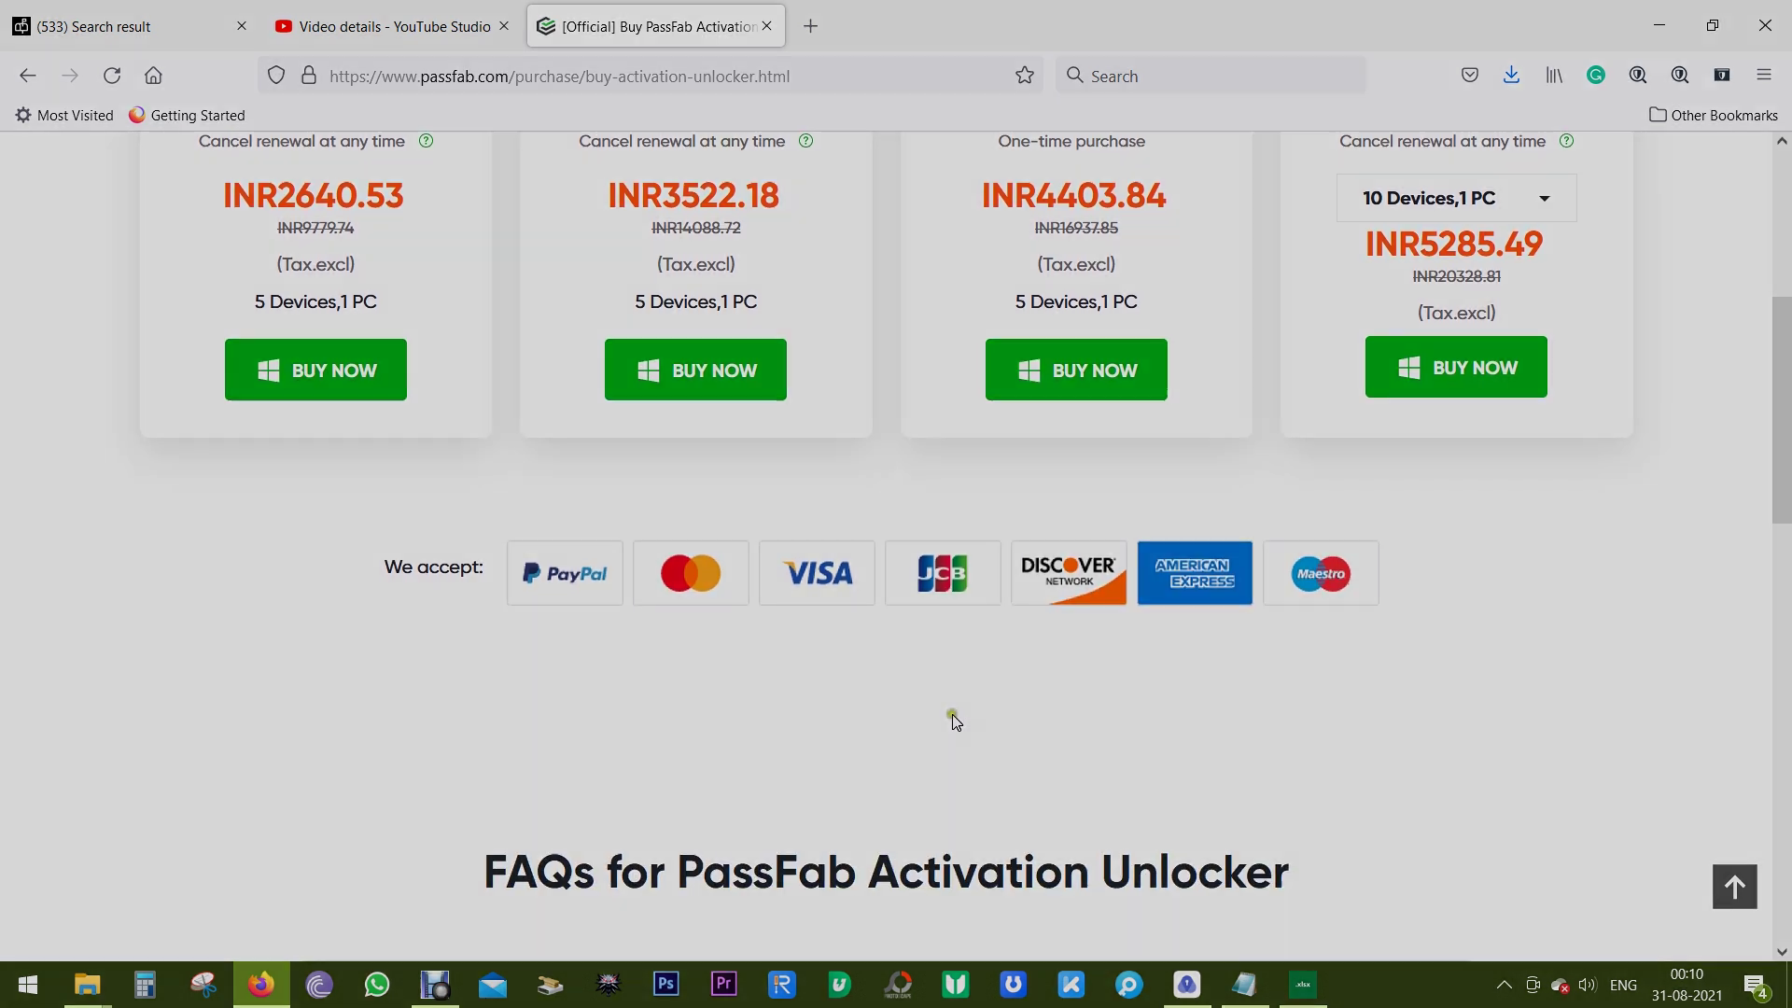